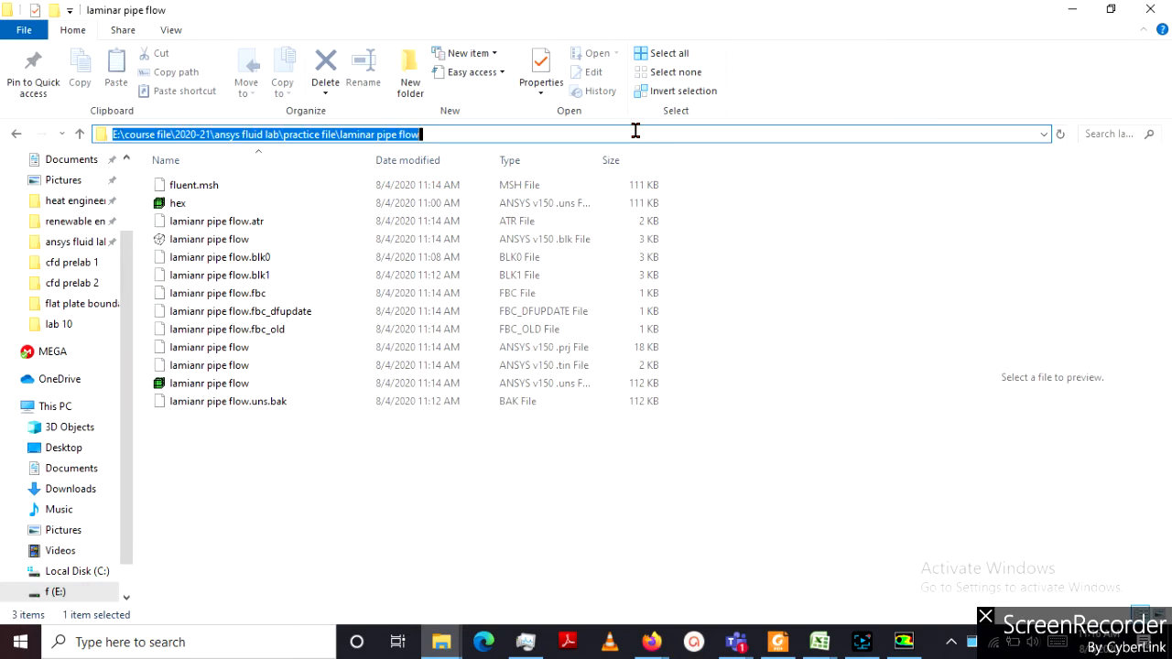
# Set the Fluent Launcher working directory to E:\course file\2020-21\ansys fluid lab\practice file\laminar pipe flow, start the 2D double-precision solver and maximize its window
pyautogui.hotkey('alt', 'Tab')
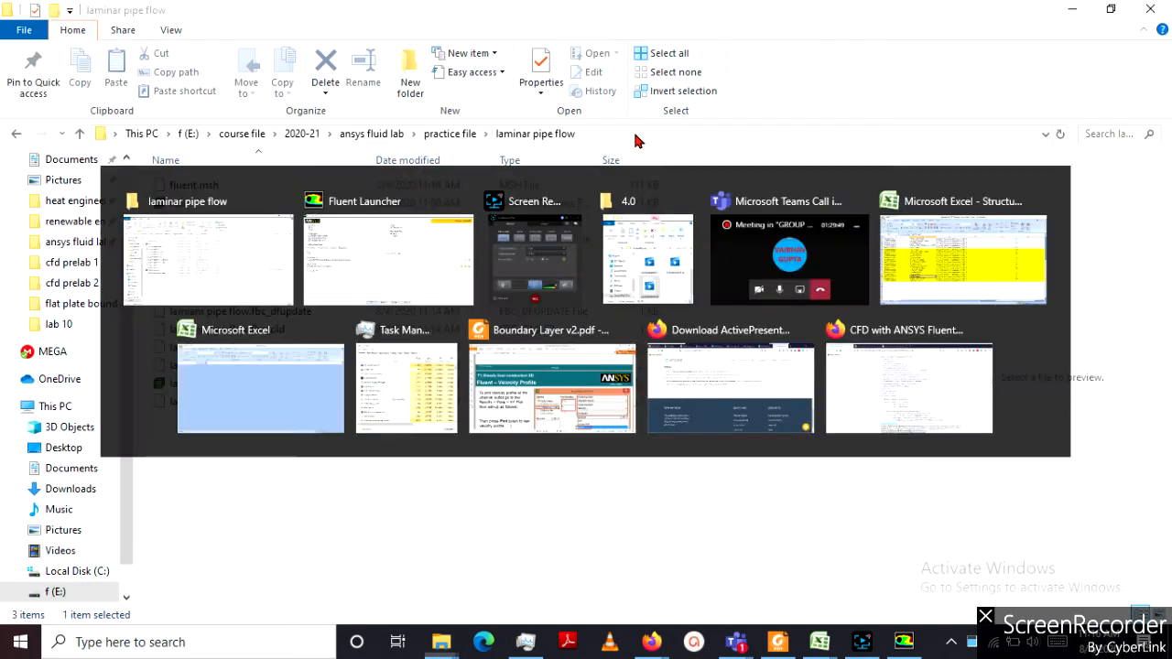
pyautogui.hotkey('ctrl', 'v')
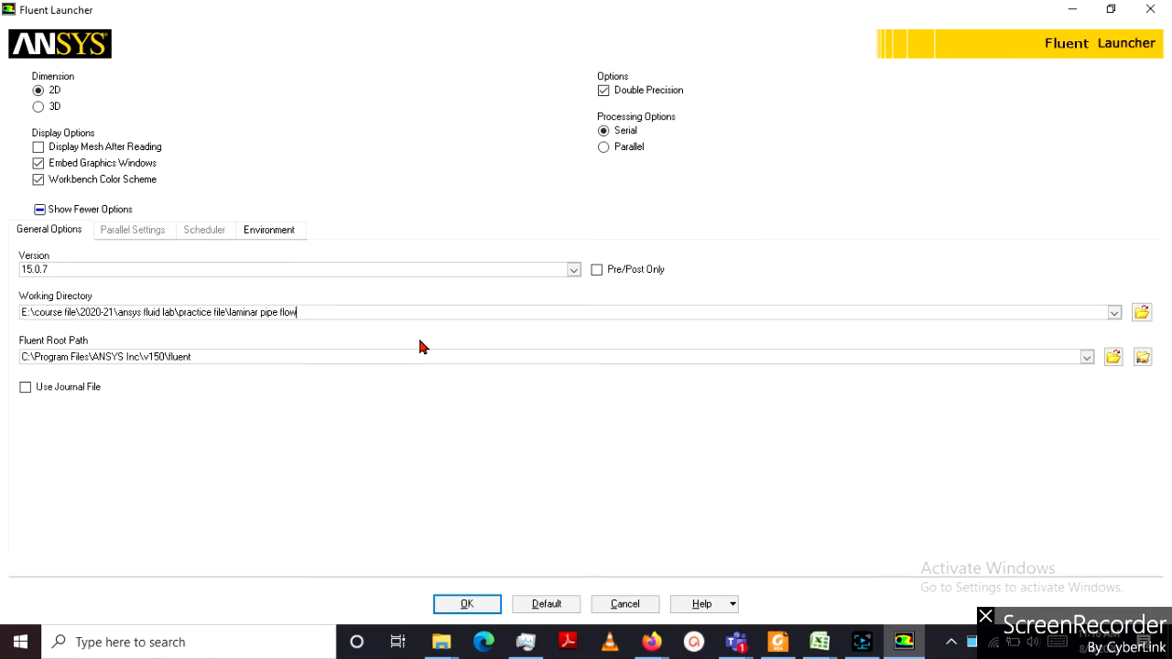
pyautogui.click(450, 606)
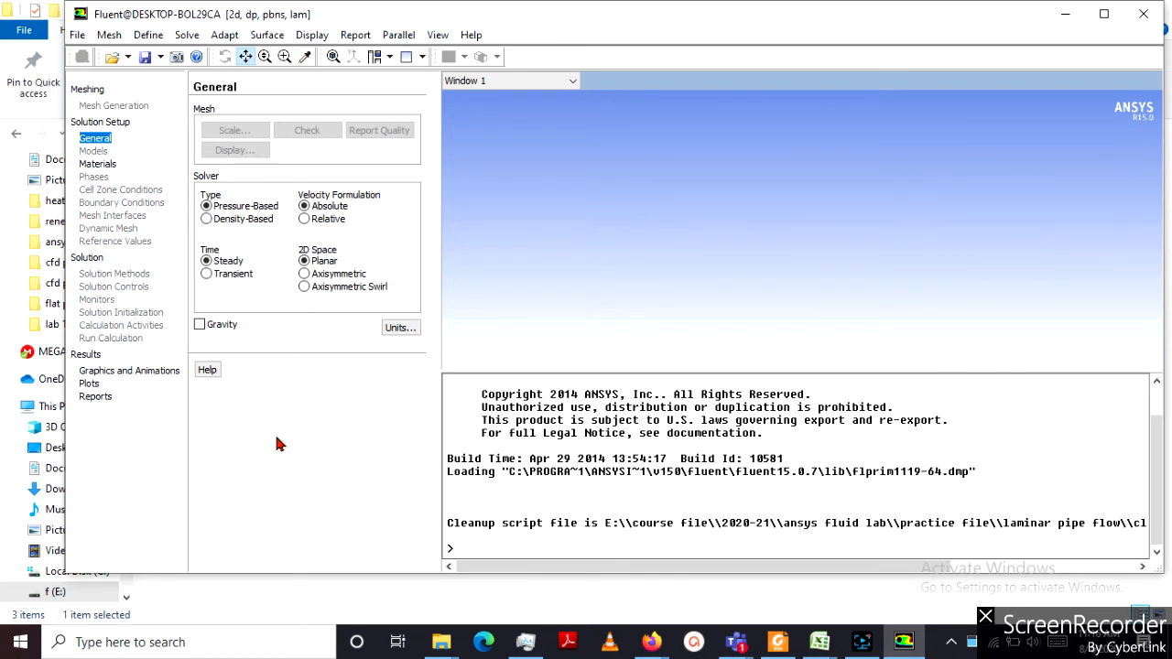
pyautogui.click(1103, 14)
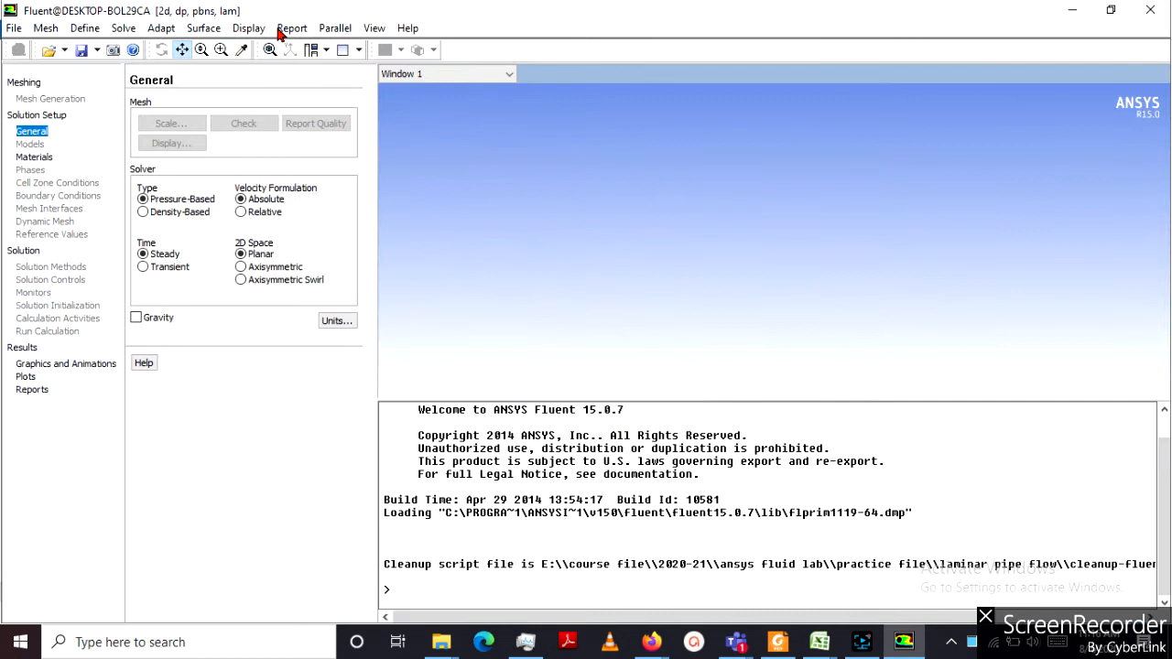
# Read the mesh file fluent.msh from the laminar pipe flow folder
pyautogui.click(16, 28)
pyautogui.moveTo(33, 50)
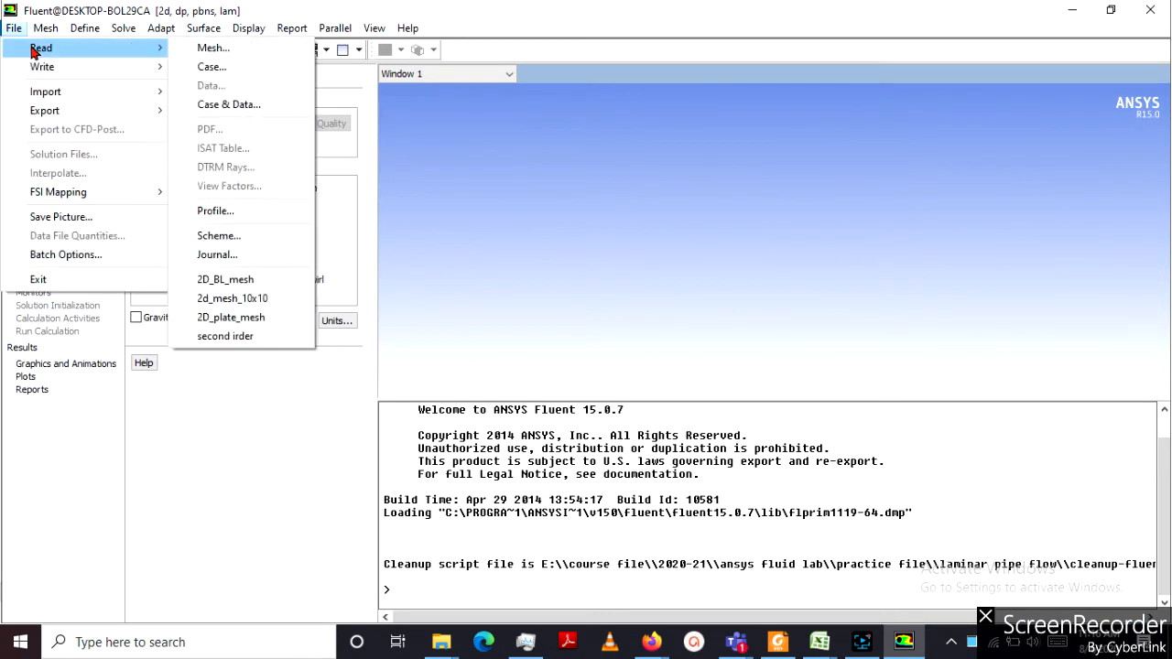
pyautogui.click(209, 48)
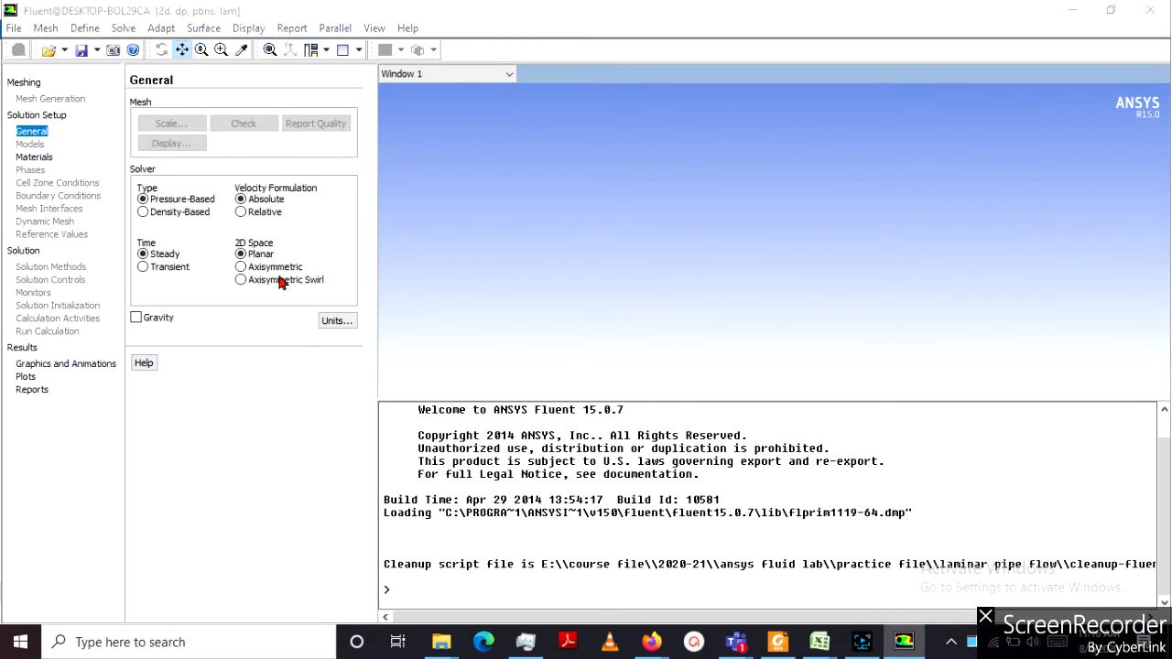
pyautogui.click(518, 210)
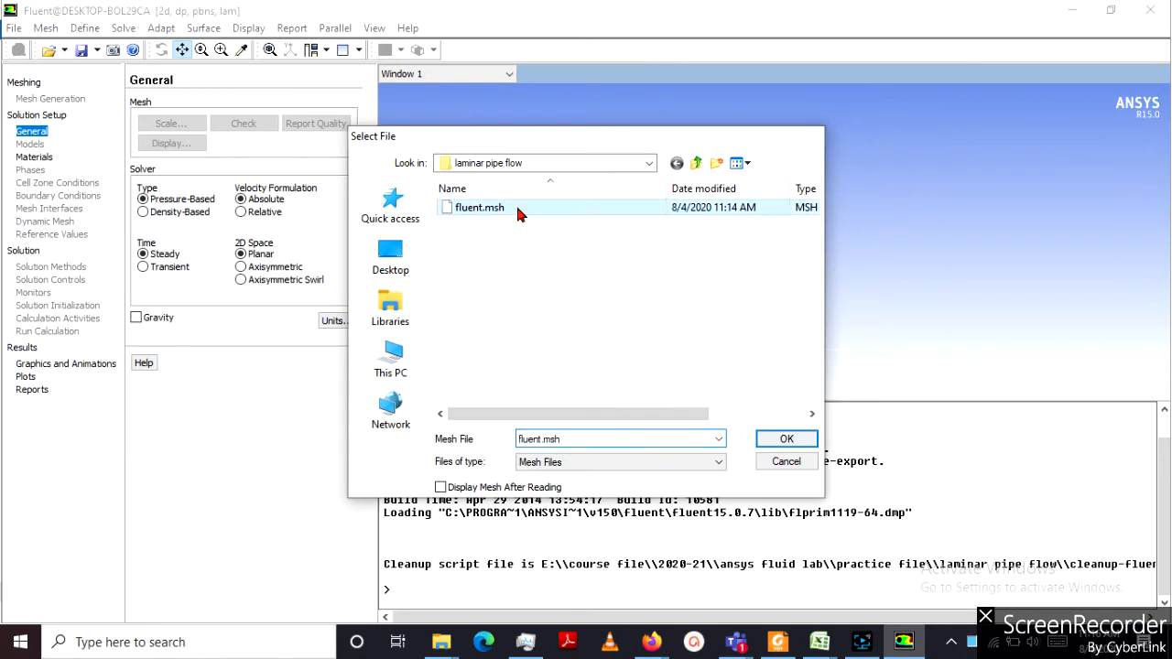
pyautogui.doubleClick(518, 210)
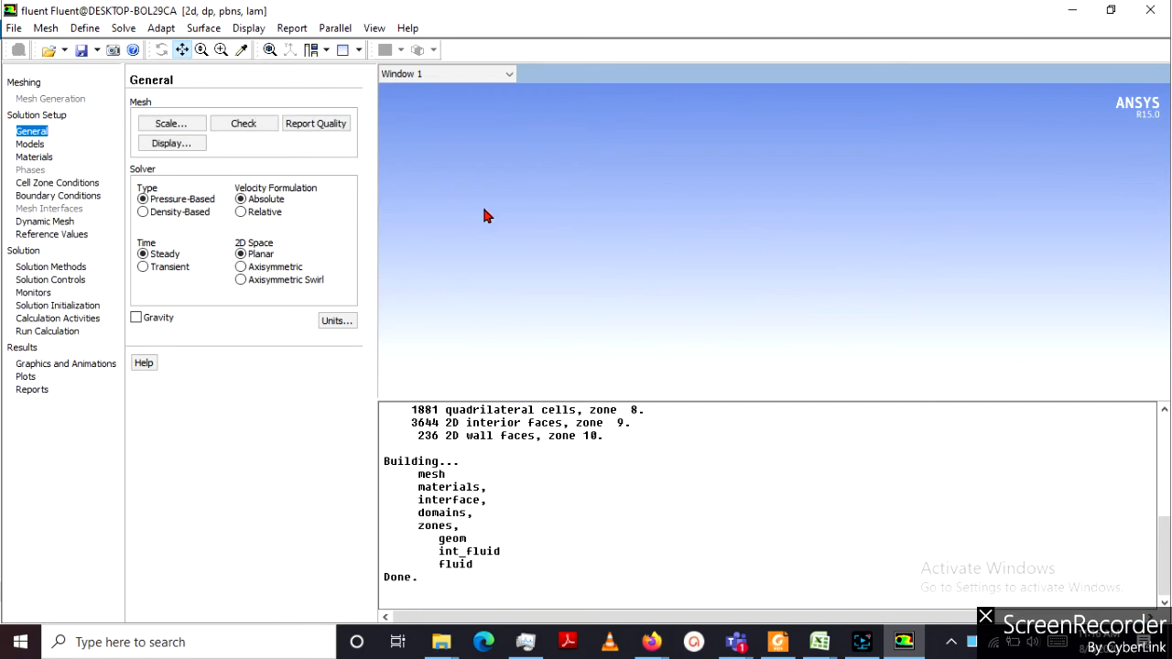
# Display the mesh edges of the geom and int_fluid surfaces in the graphics window
pyautogui.click(248, 29)
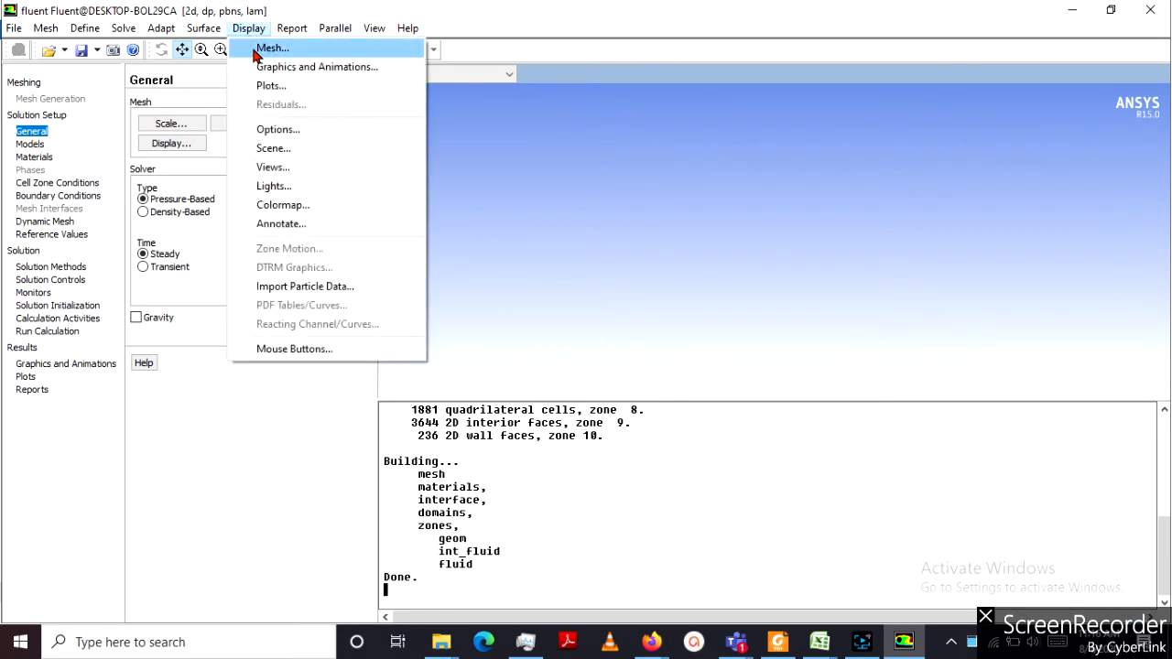
pyautogui.click(261, 50)
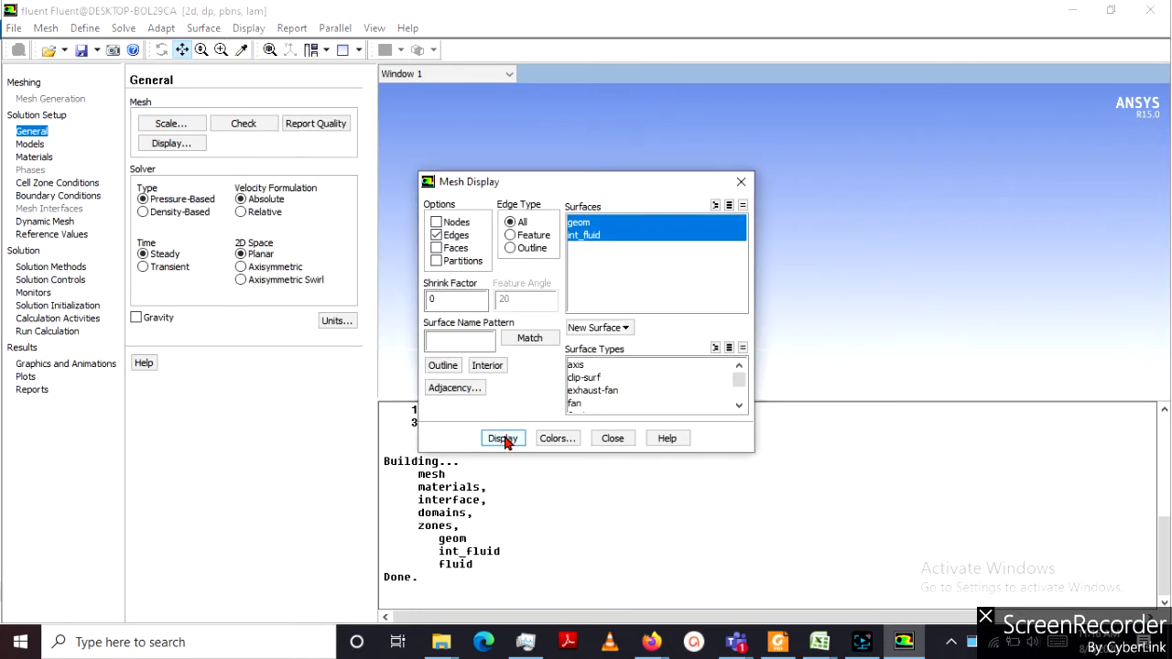
pyautogui.click(503, 440)
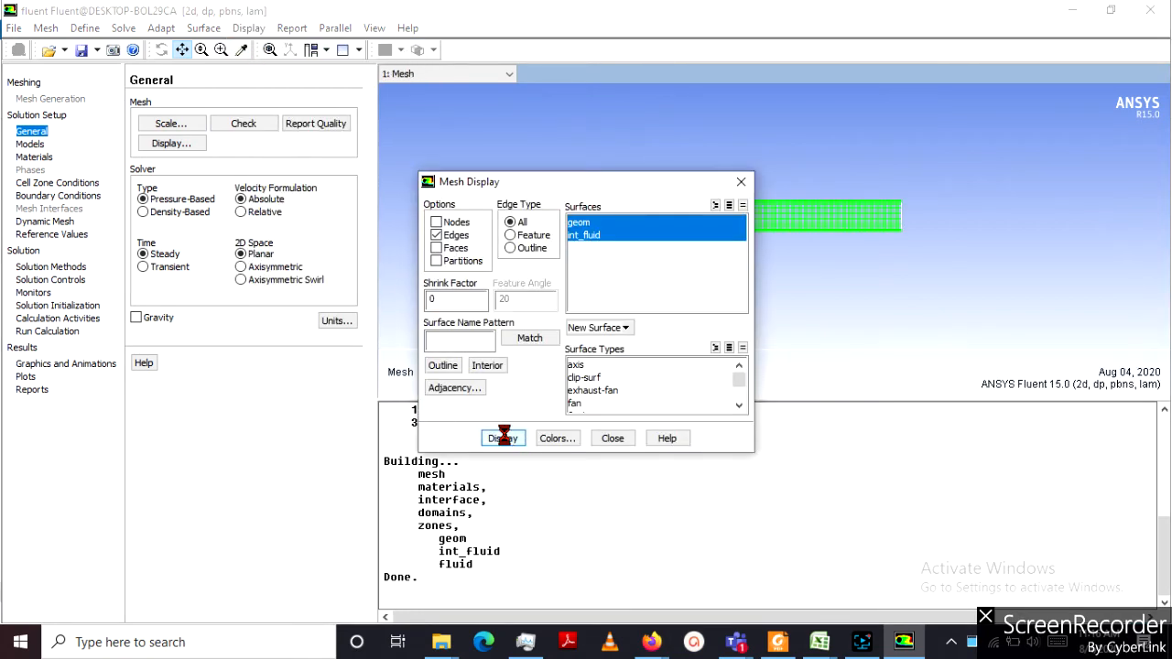
pyautogui.click(740, 182)
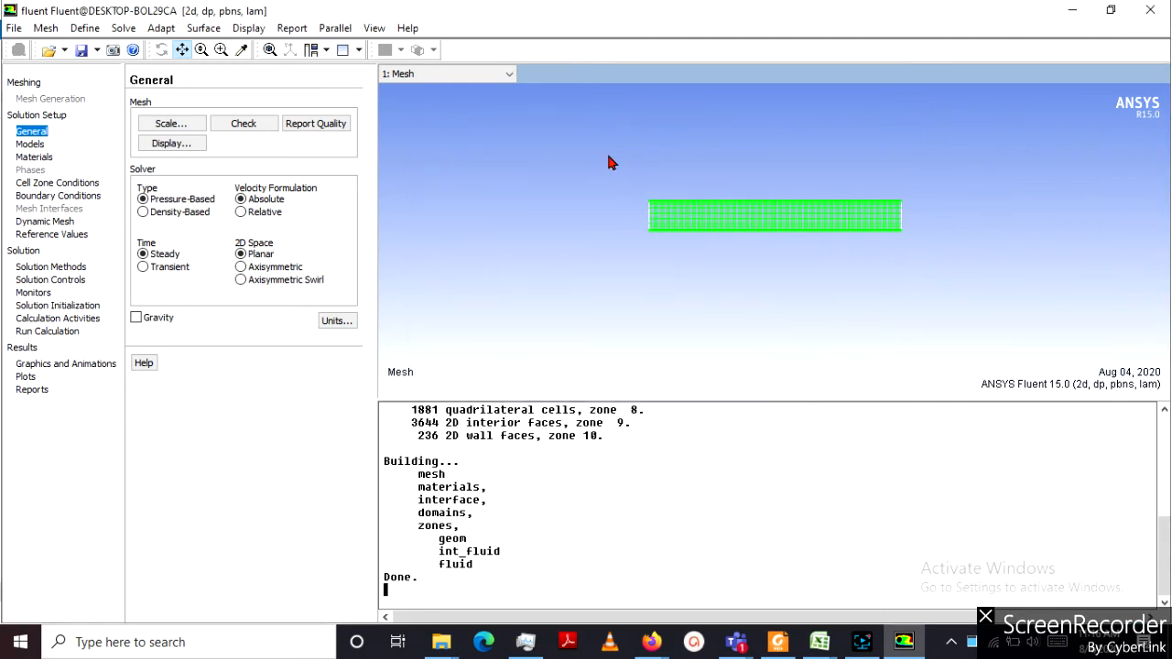
# Examine the pipe mesh up close, from its inlet end along the upper and lower walls
pyautogui.click(220, 50)
pyautogui.moveTo(619, 171); pyautogui.dragTo(941, 290)
pyautogui.moveTo(561, 240); pyautogui.dragTo(557, 208)
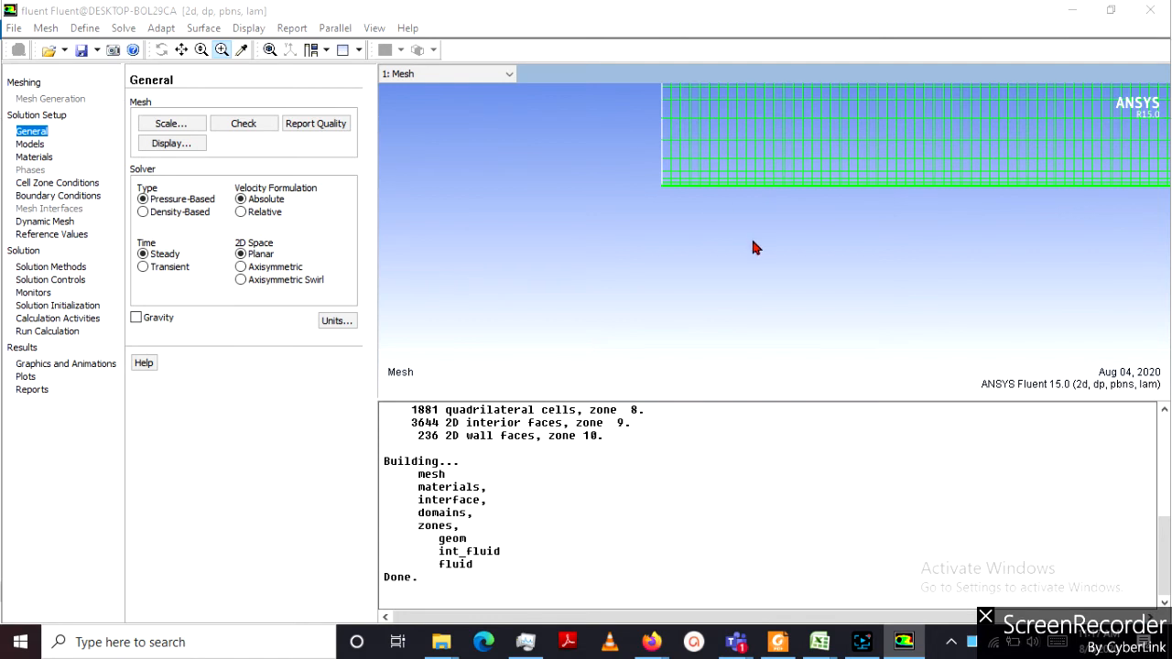
pyautogui.moveTo(752, 247); pyautogui.dragTo(725, 231)
pyautogui.moveTo(722, 157); pyautogui.dragTo(902, 265)
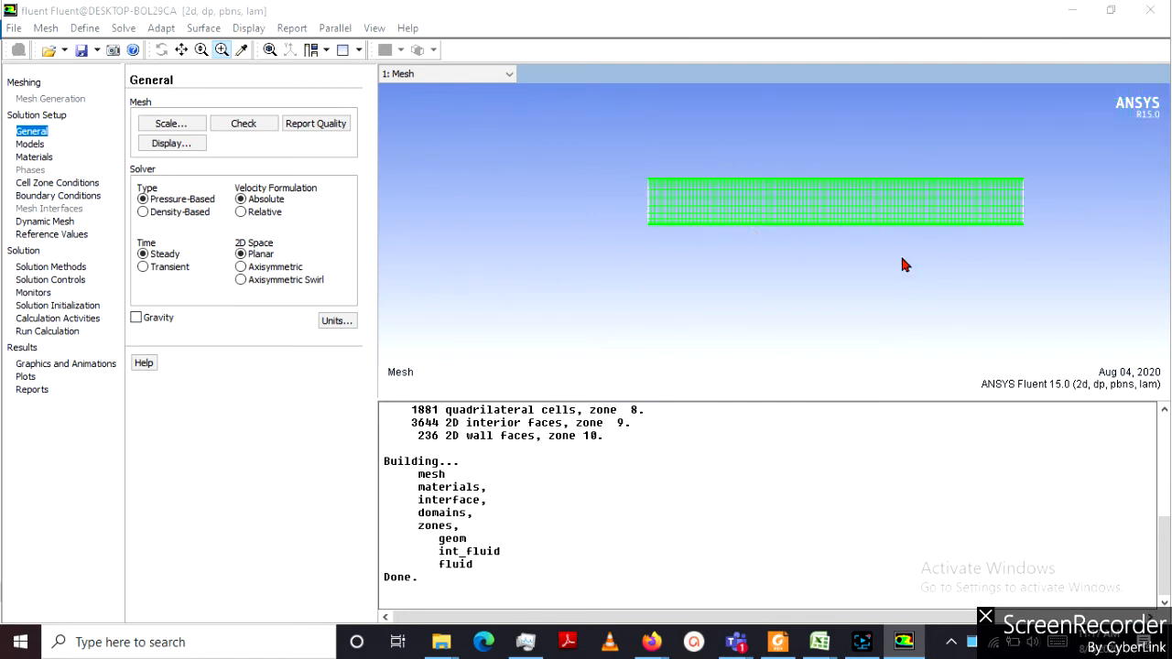
pyautogui.moveTo(542, 134); pyautogui.dragTo(810, 291)
pyautogui.moveTo(660, 125); pyautogui.dragTo(895, 322)
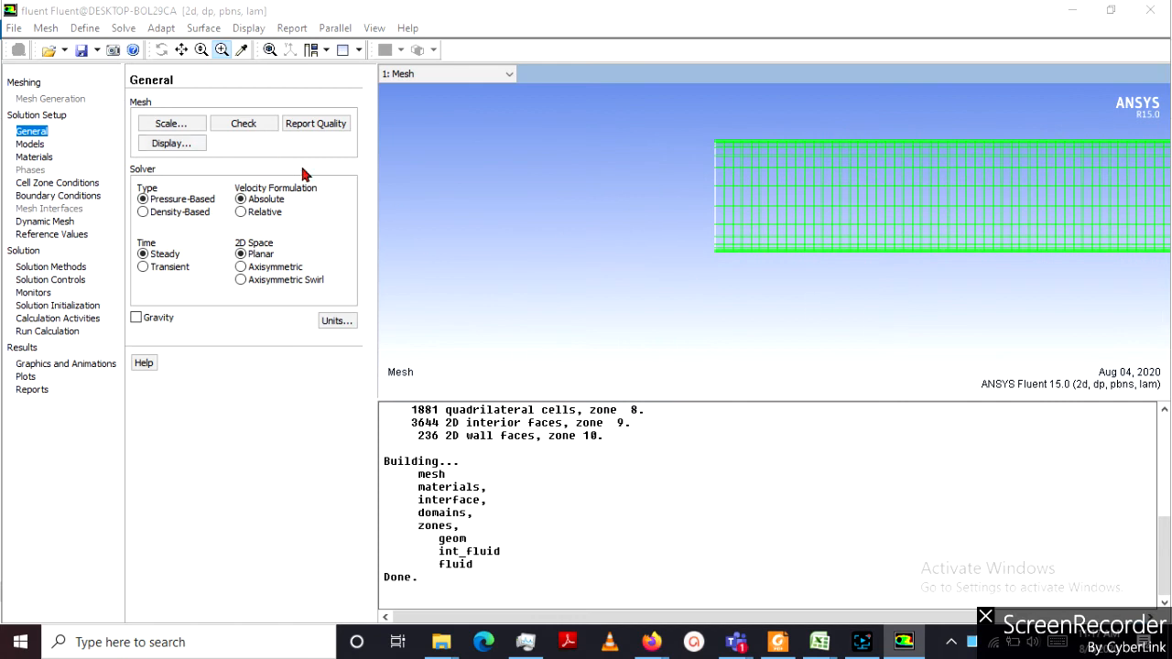
pyautogui.click(181, 51)
pyautogui.moveTo(884, 174); pyautogui.dragTo(571, 206)
pyautogui.moveTo(742, 206); pyautogui.dragTo(633, 226)
pyautogui.moveTo(948, 277); pyautogui.dragTo(894, 241)
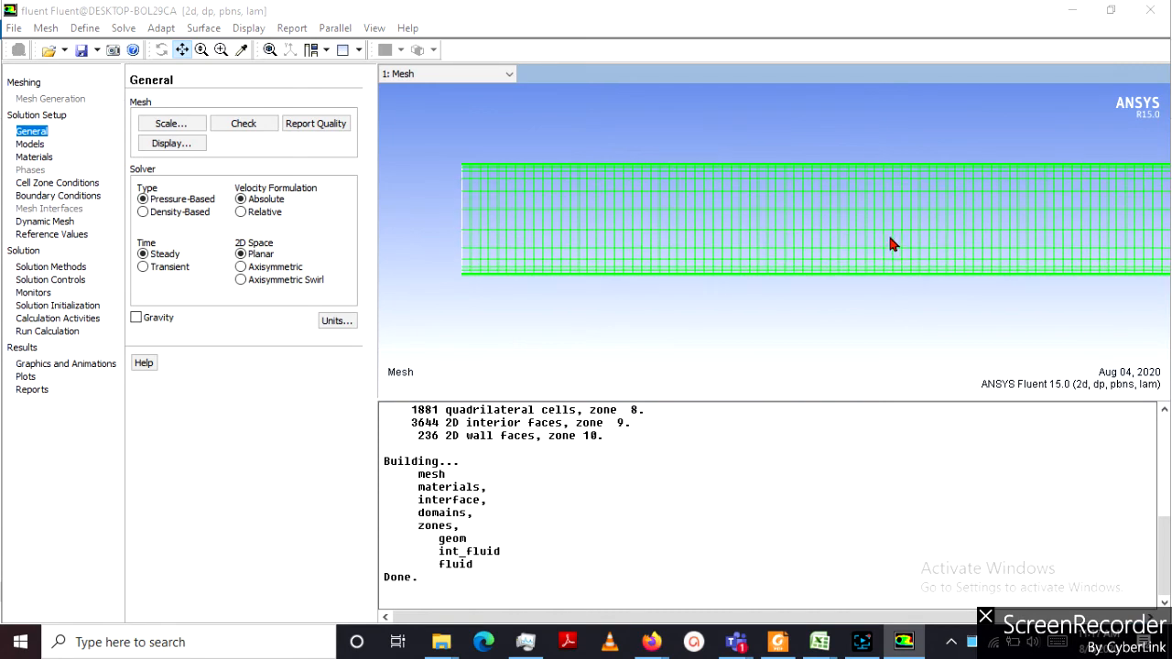
# Set the solver time to Steady and apply the Laminar viscous model
pyautogui.click(34, 134)
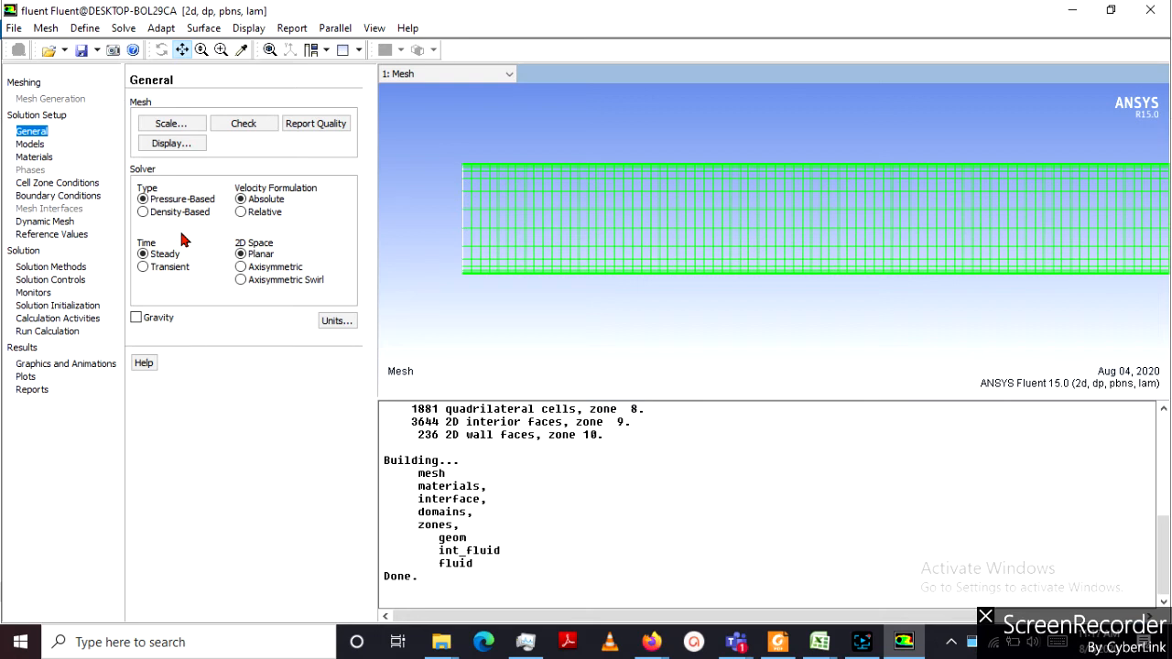
pyautogui.click(143, 268)
pyautogui.click(143, 254)
pyautogui.click(31, 144)
pyautogui.doubleClick(166, 140)
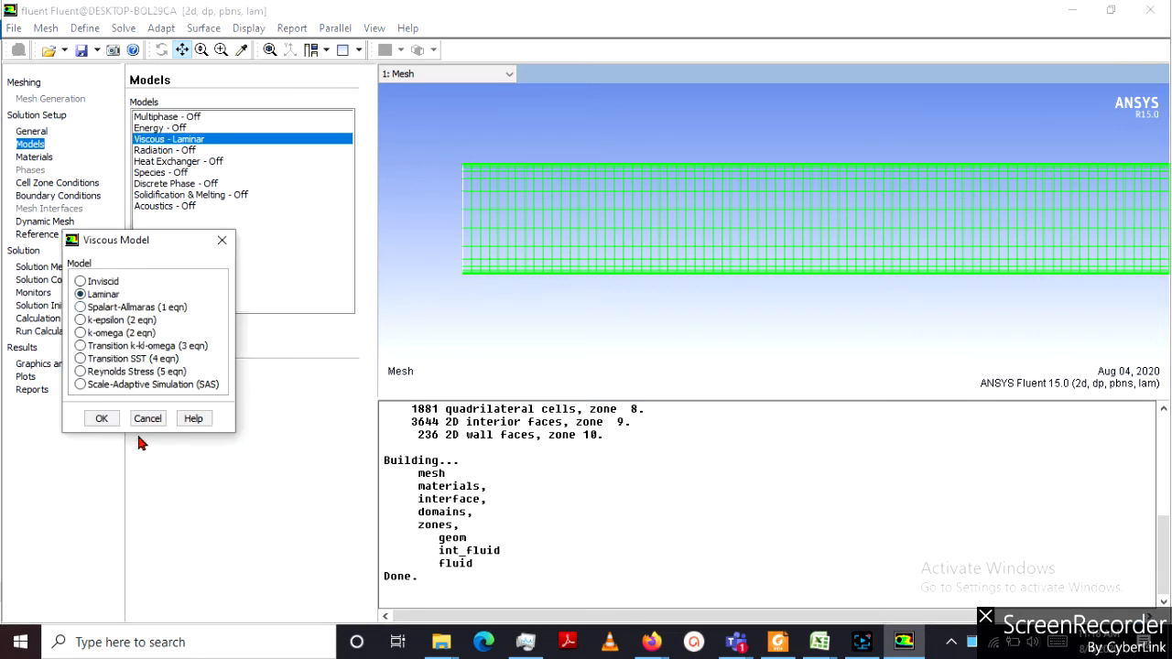
pyautogui.click(102, 418)
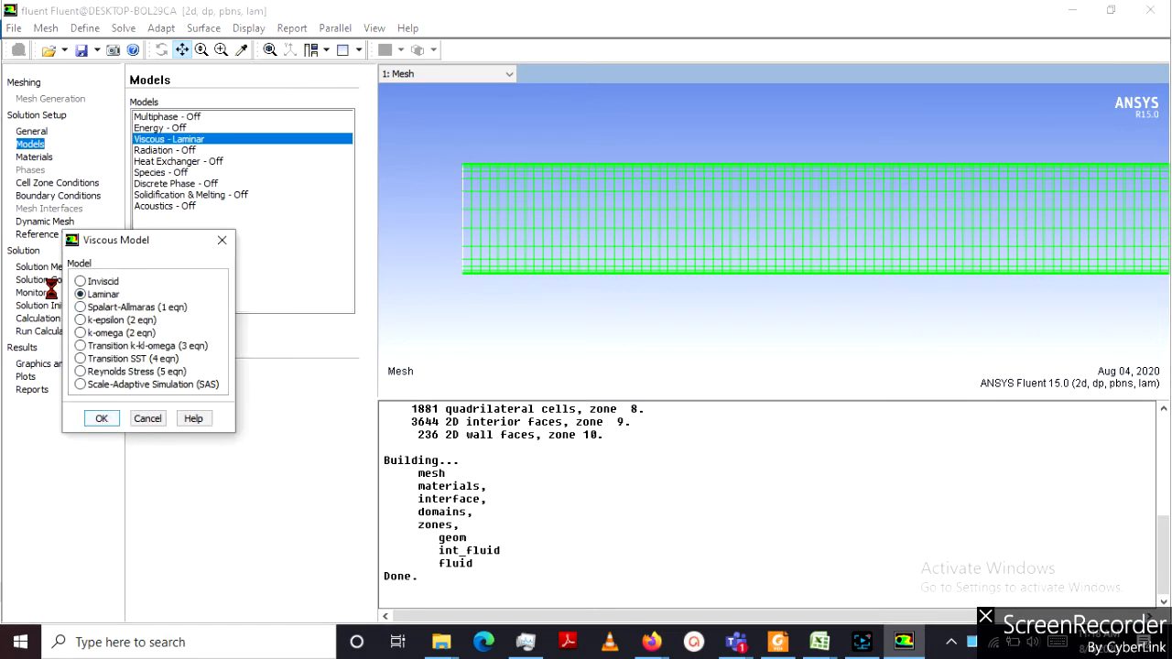
# Set the density of the fluid material air to 1 kg/m3 and its viscosity to 0.0001 kg/m-s
pyautogui.click(36, 159)
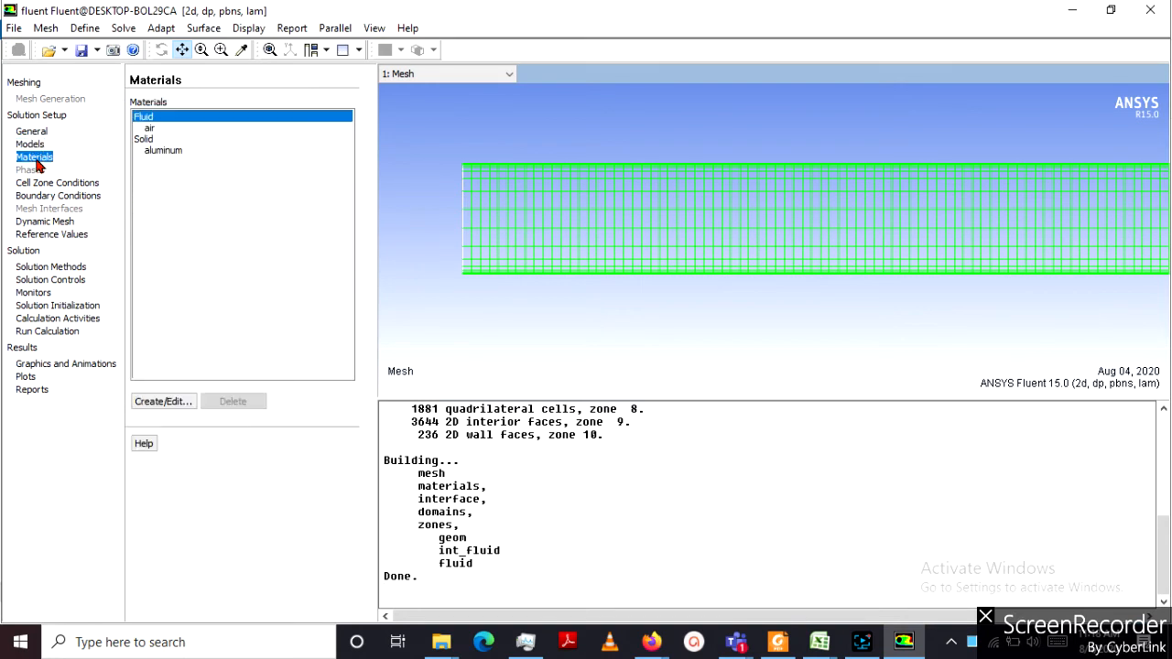
pyautogui.click(149, 128)
pyautogui.click(162, 401)
pyautogui.moveTo(175, 394); pyautogui.dragTo(73, 396)
pyautogui.write('1')
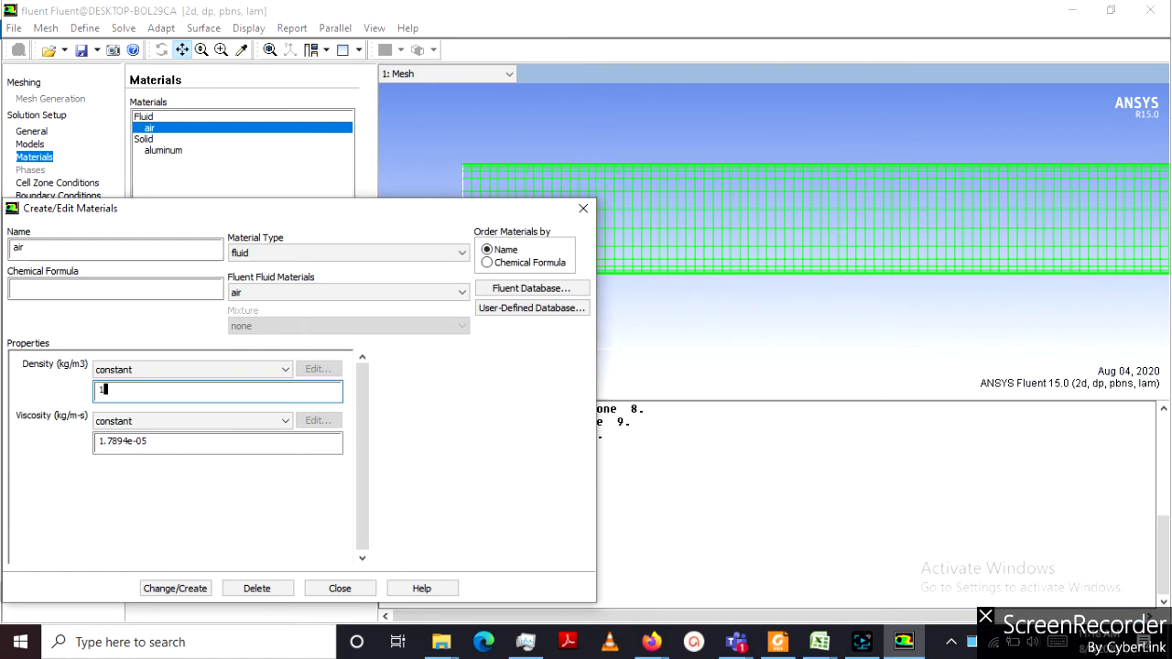
pyautogui.moveTo(177, 439); pyautogui.dragTo(86, 439)
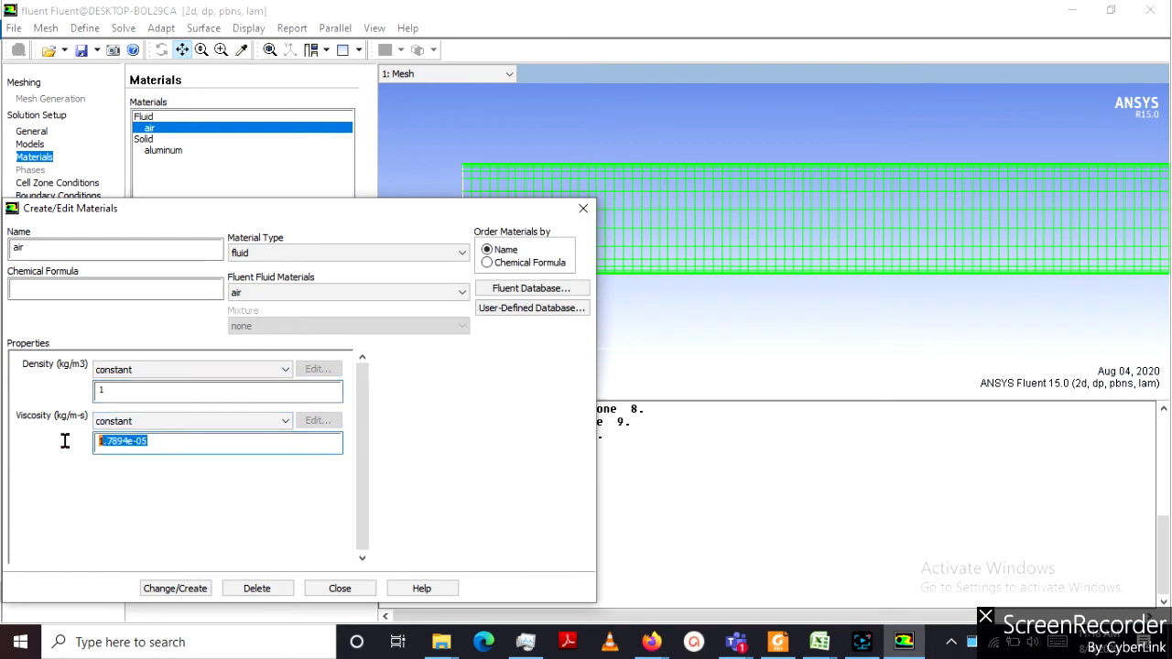
pyautogui.write('.0001')
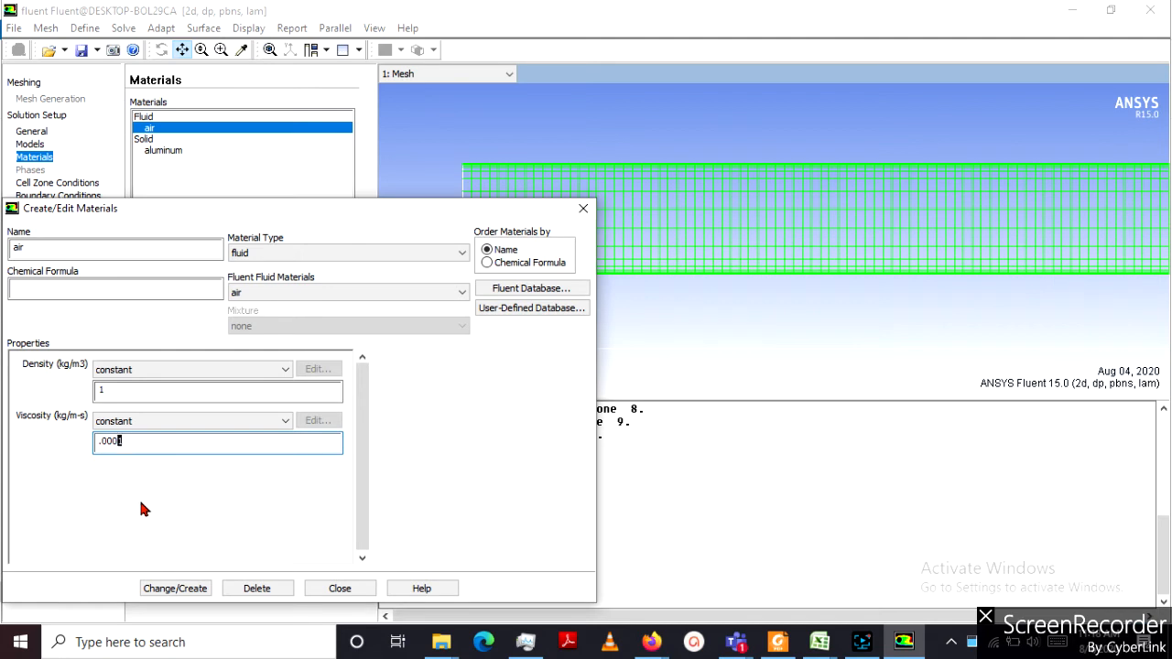
pyautogui.click(166, 590)
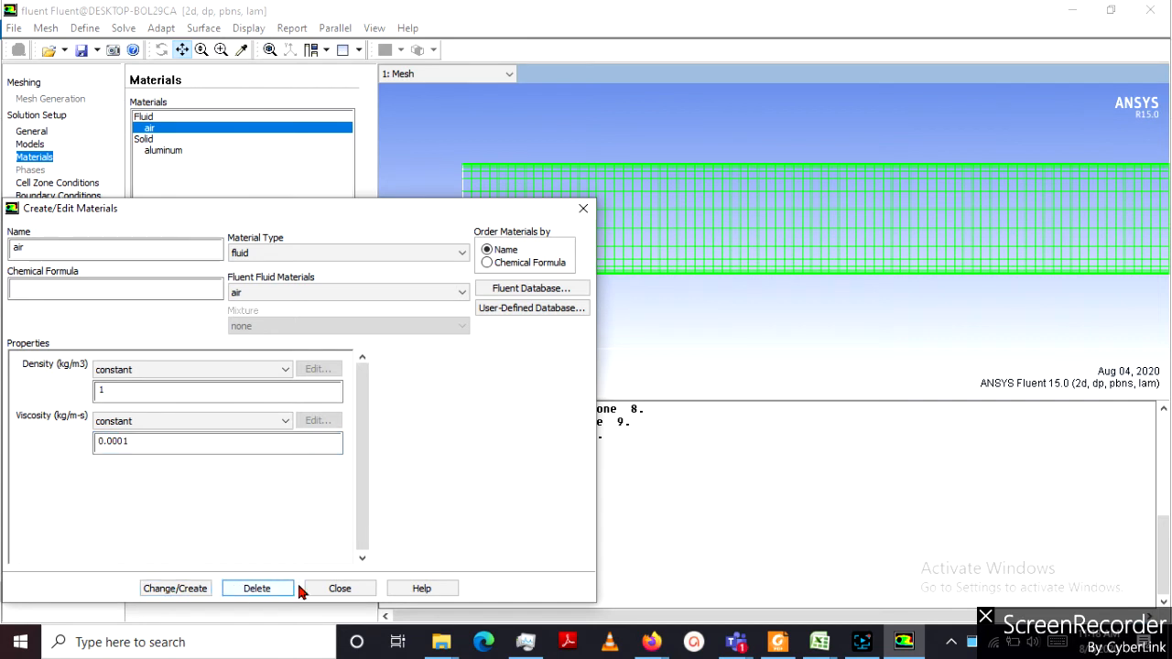
pyautogui.click(335, 591)
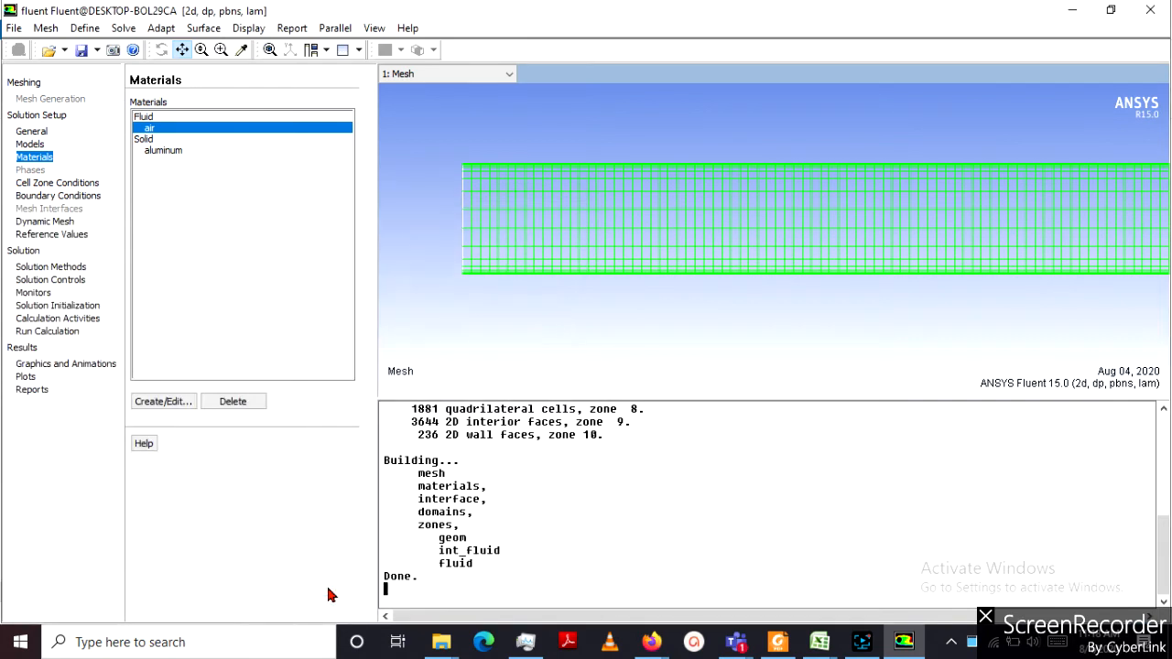
# View the mesh's boundary condition zones, and open the lamianr pipe flow project file from the laminar pipe flow folder in ICEM CFD
pyautogui.click(82, 196)
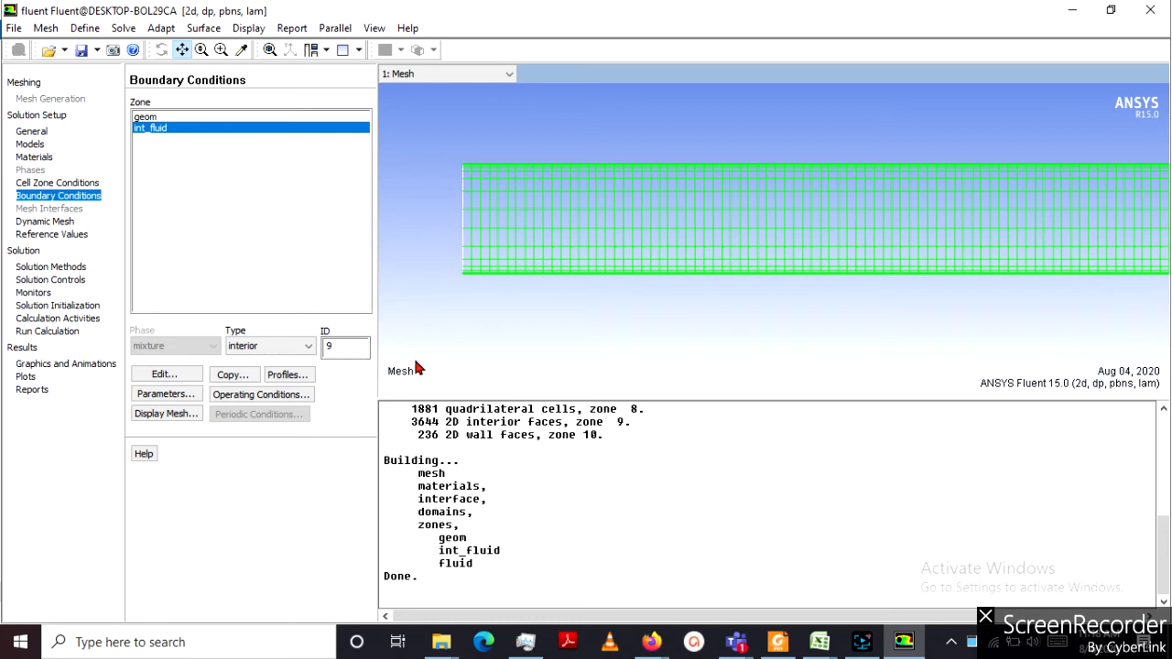
pyautogui.click(447, 645)
pyautogui.click(520, 567)
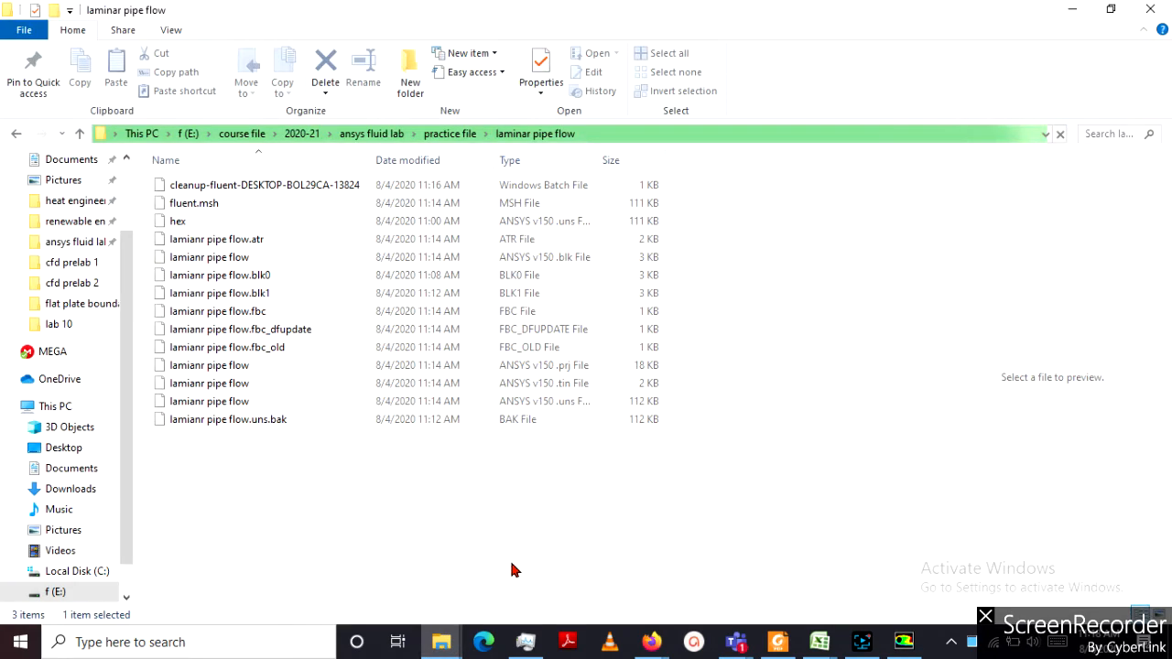
pyautogui.doubleClick(308, 369)
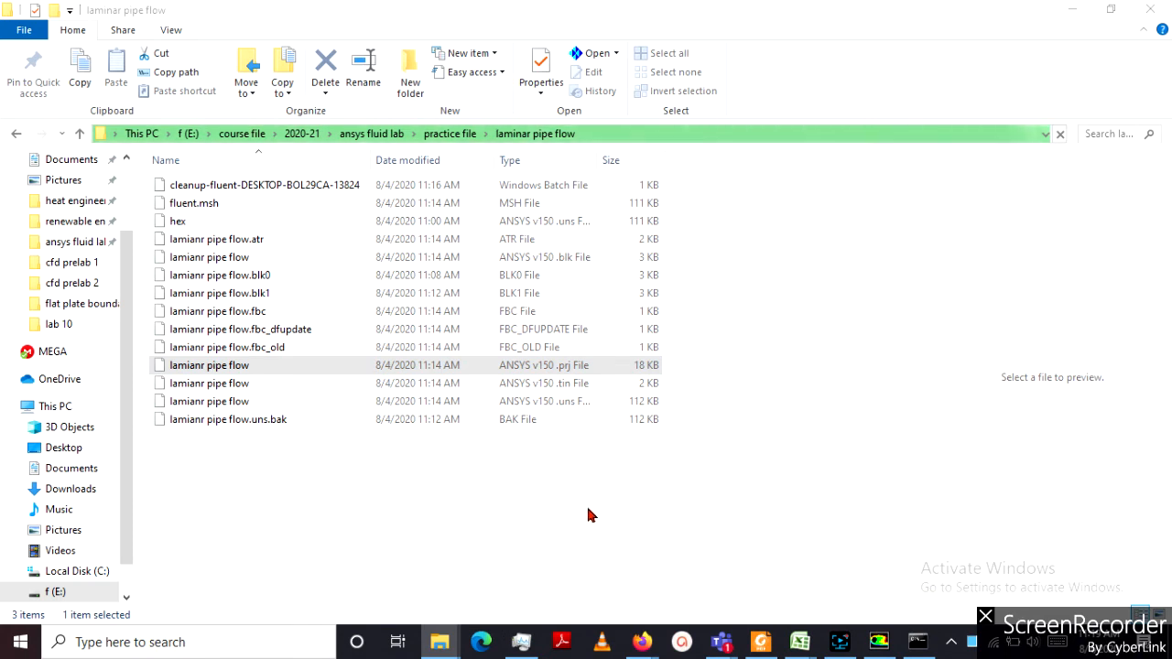
# Look through the files of the lab 10 folder under practice file, and dismiss the ICEM CFD window to return to Fluent
pyautogui.click(438, 136)
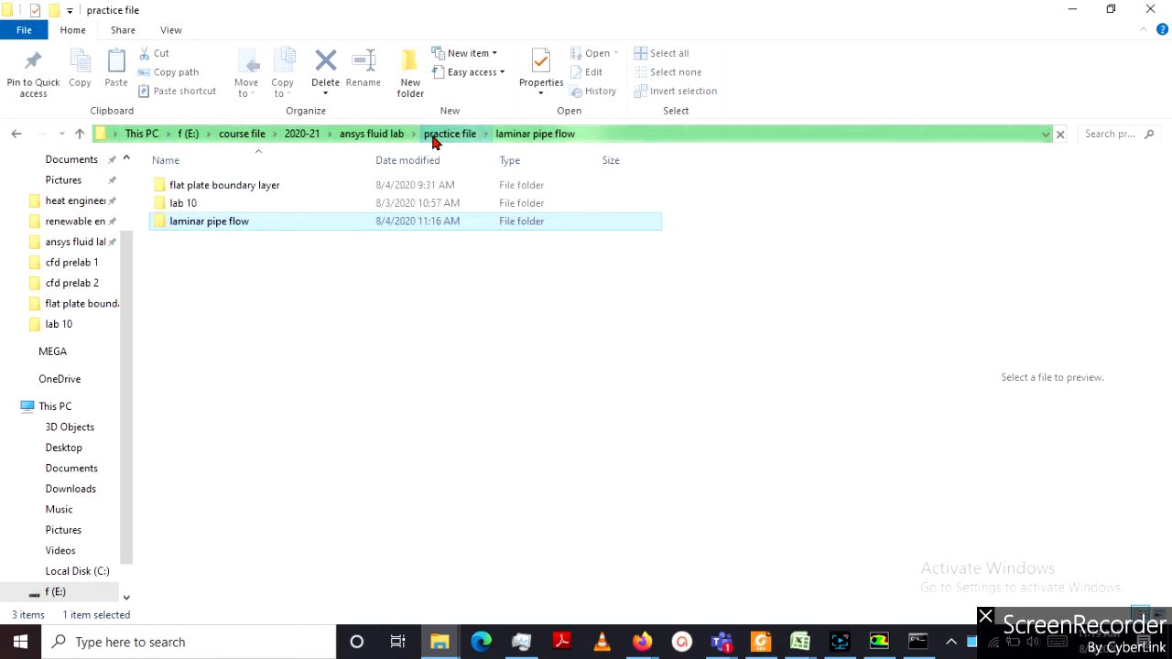
pyautogui.doubleClick(203, 205)
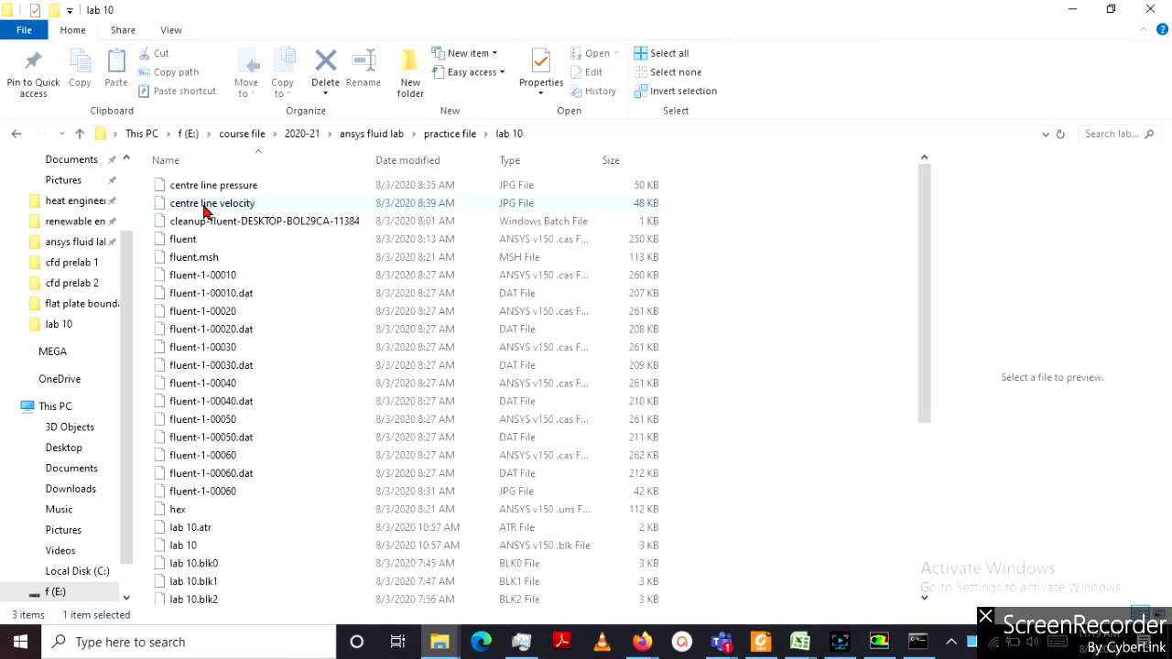
pyautogui.click(296, 262)
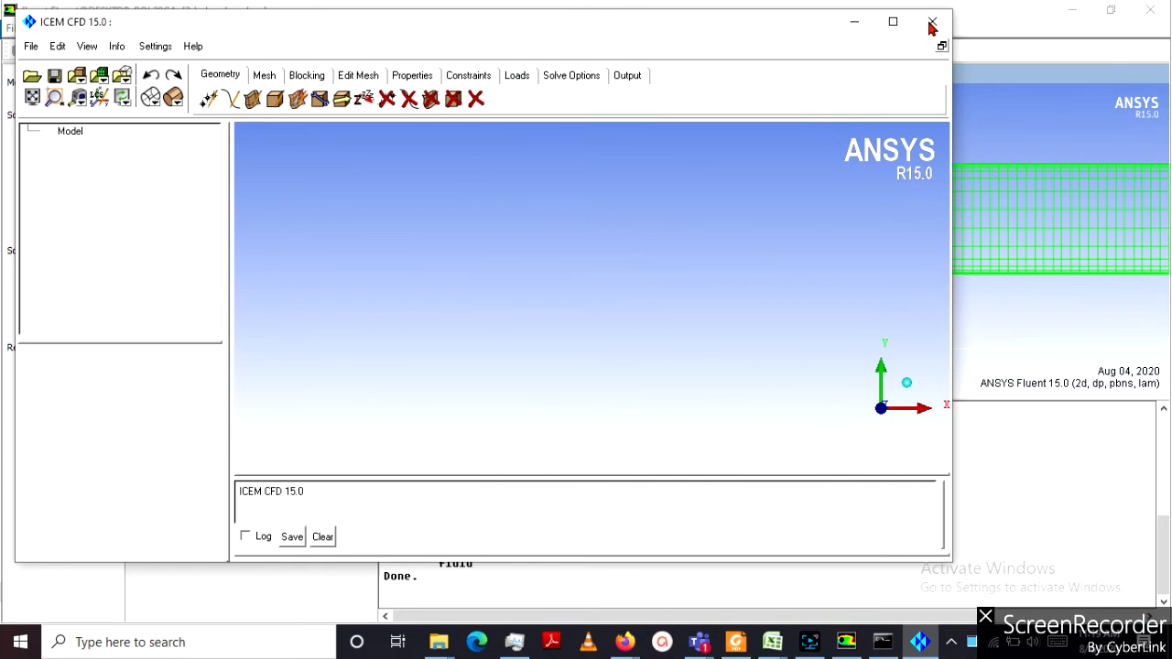
pyautogui.click(851, 23)
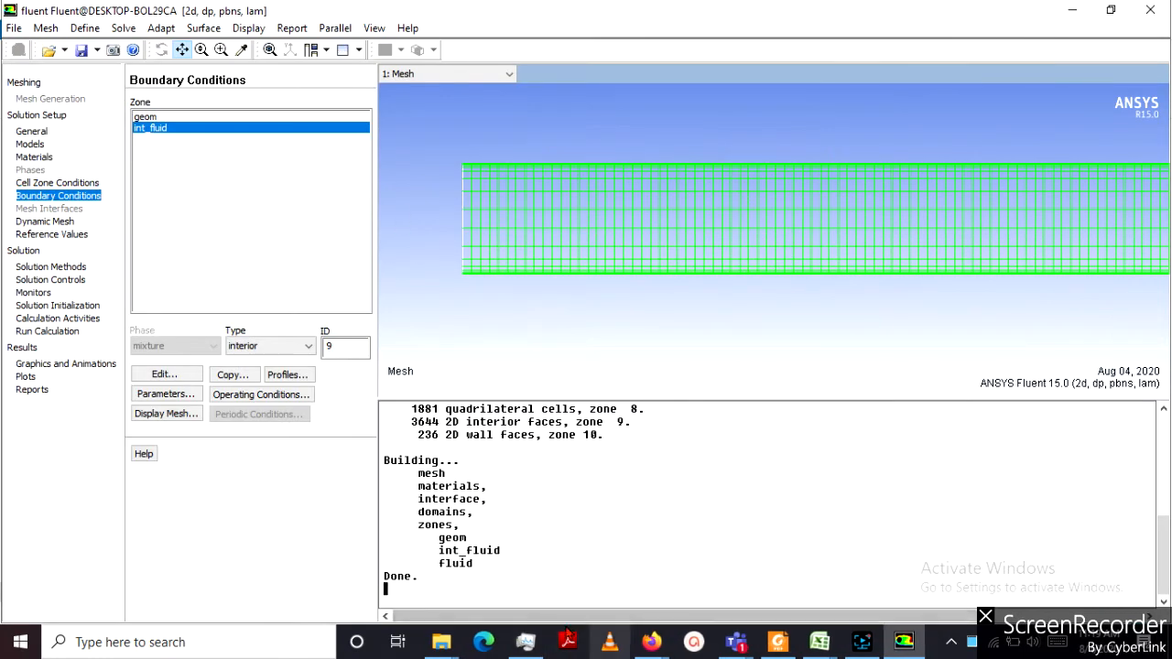
# Replace the current mesh, keeping the case settings, with the mesh file from the lab 10 folder under practice file
pyautogui.click(11, 28)
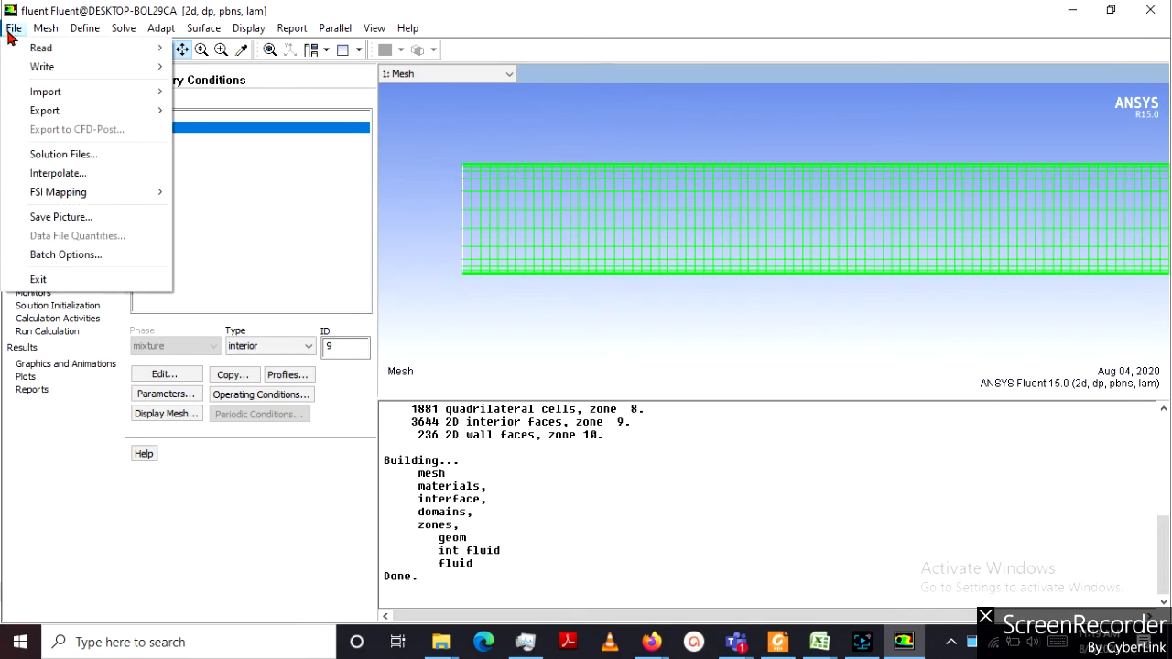
pyautogui.moveTo(119, 55)
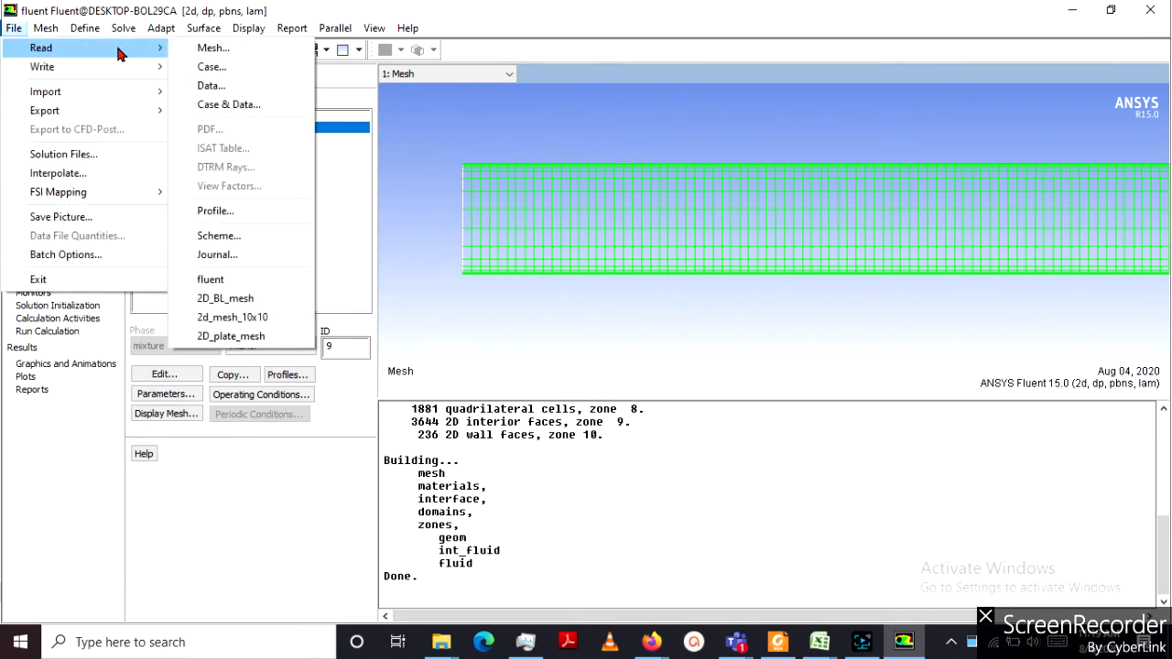
pyautogui.click(231, 51)
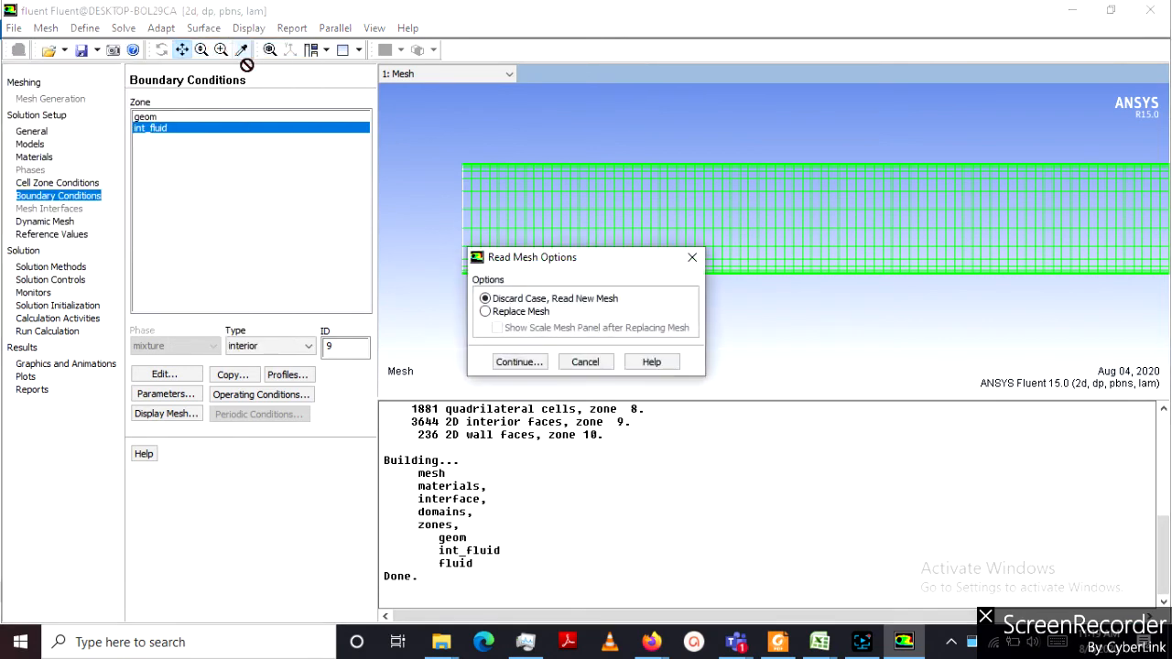
pyautogui.click(518, 312)
pyautogui.click(522, 362)
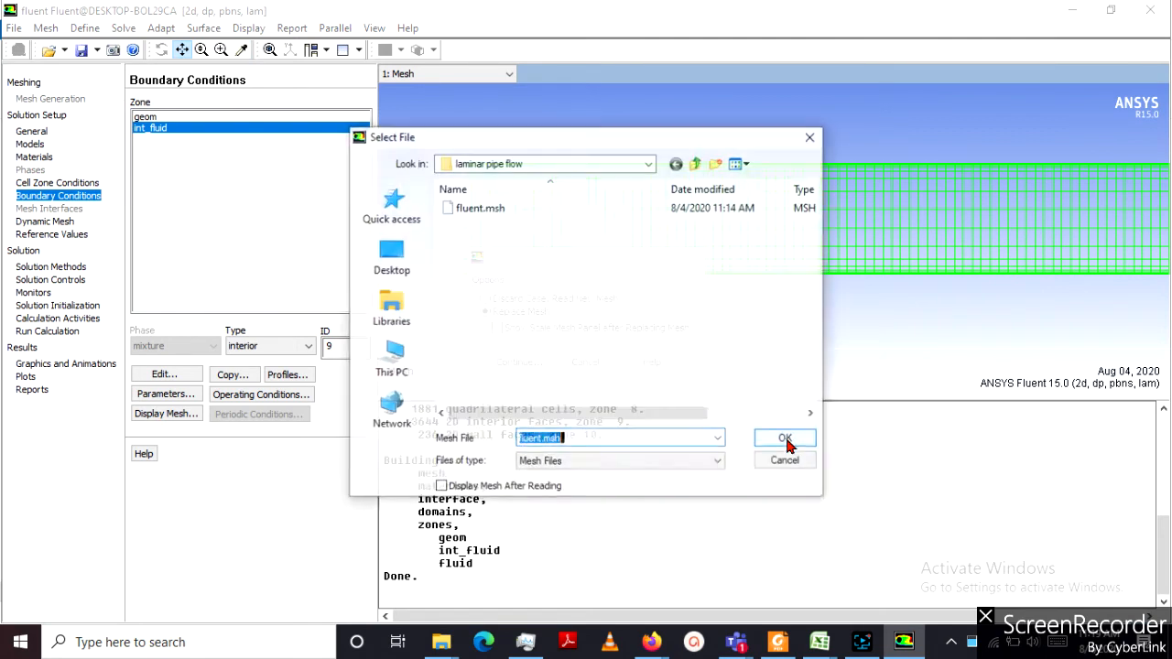
pyautogui.click(696, 163)
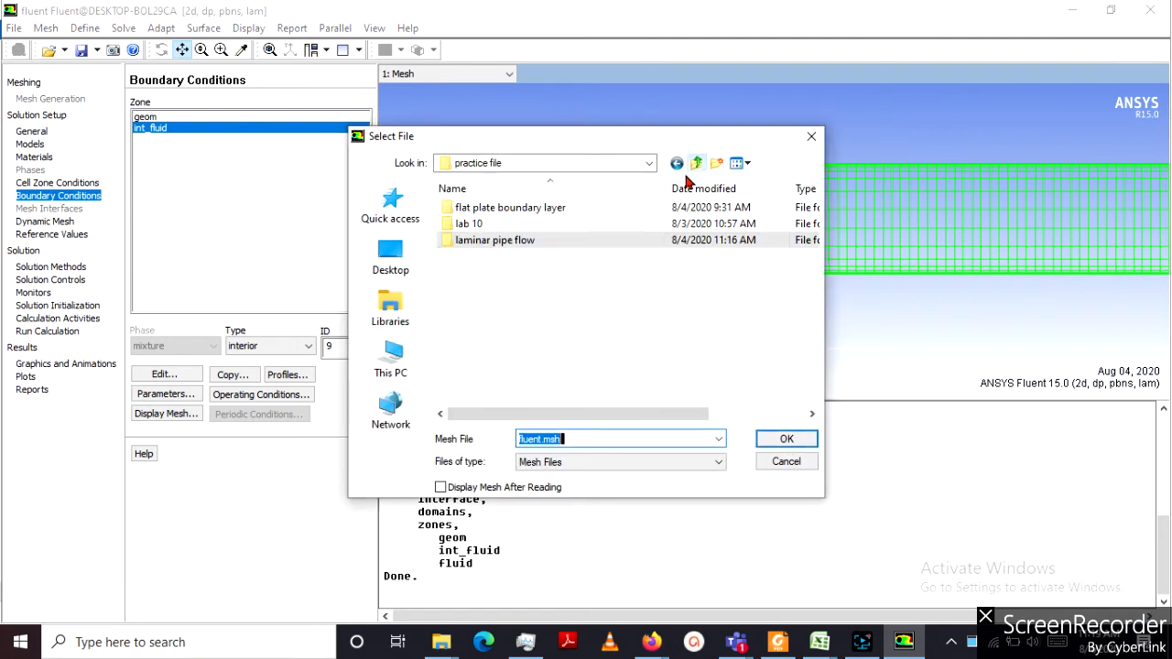
pyautogui.doubleClick(488, 224)
pyautogui.doubleClick(479, 208)
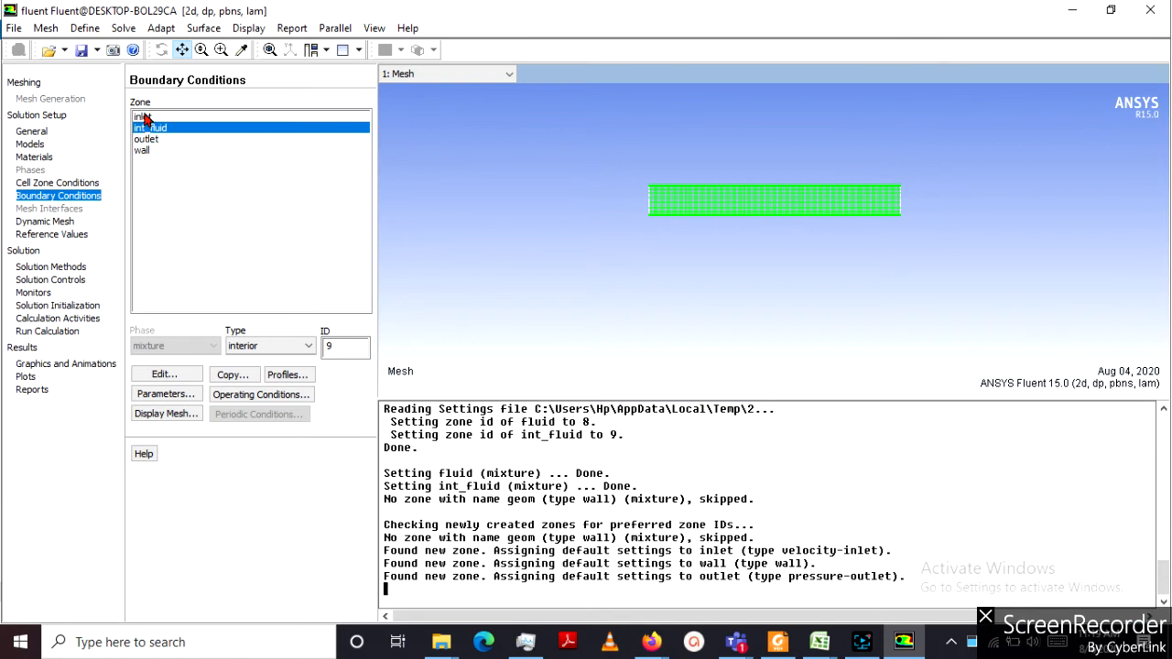
# Set the velocity magnitude of the inlet zone to 1 m/s
pyautogui.click(142, 117)
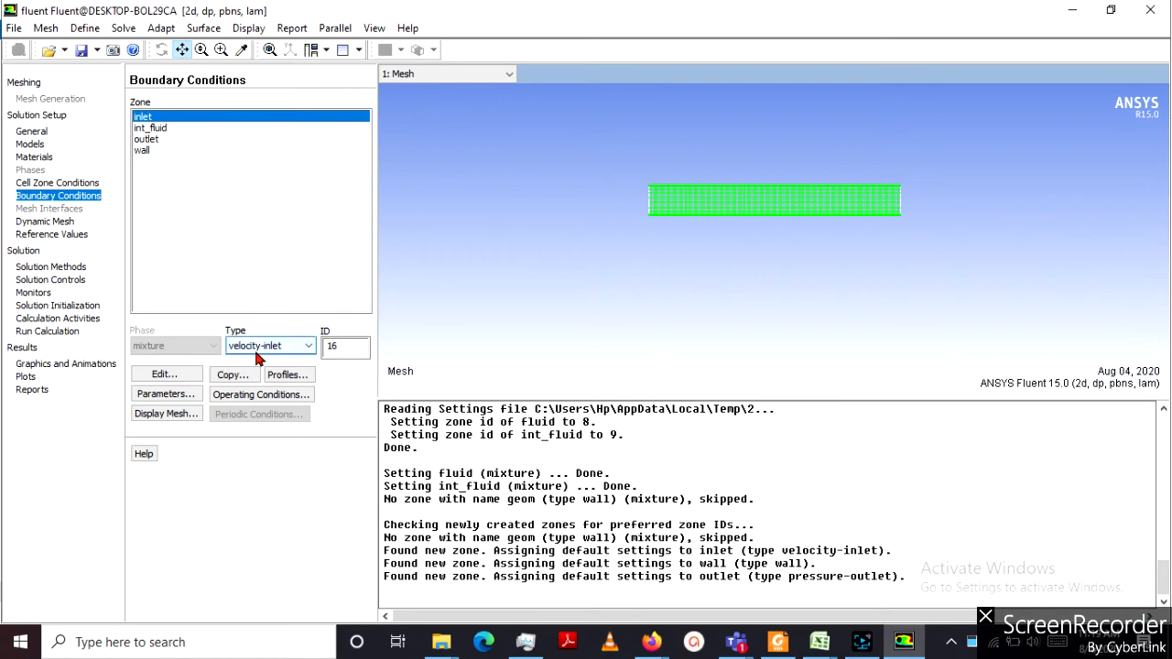
pyautogui.click(165, 374)
pyautogui.moveTo(240, 407); pyautogui.dragTo(179, 415)
pyautogui.write('1')
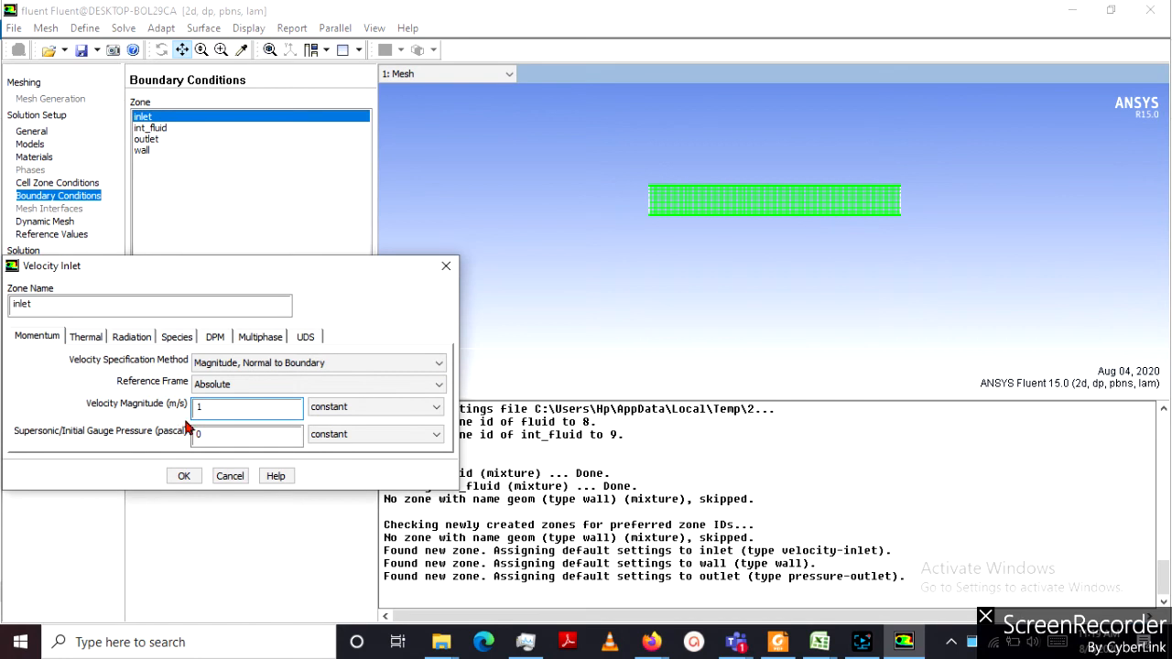
pyautogui.click(184, 475)
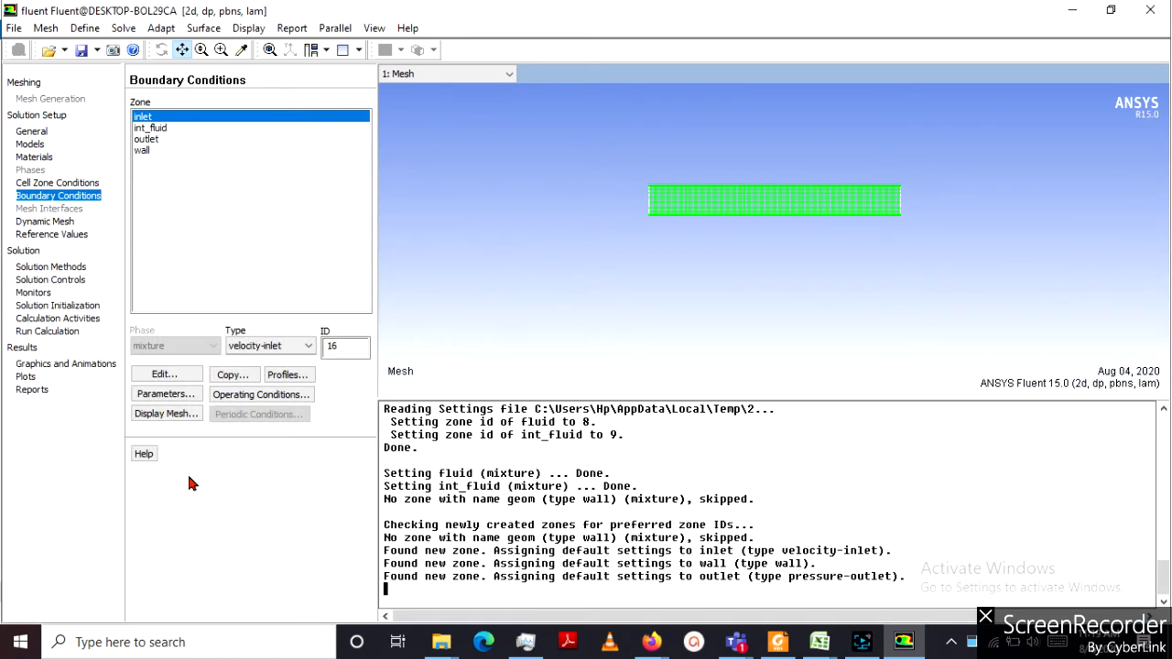
# Apply a constant gauge pressure of 0 pascal to the pressure-outlet condition of the outlet zone
pyautogui.click(155, 128)
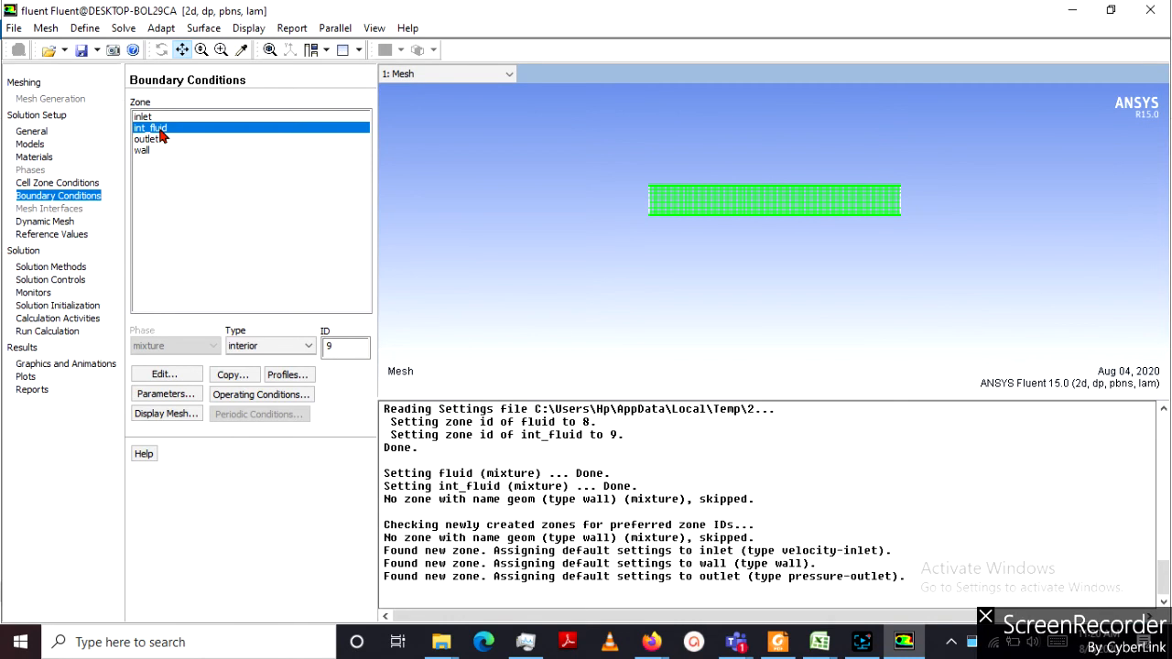
pyautogui.click(147, 141)
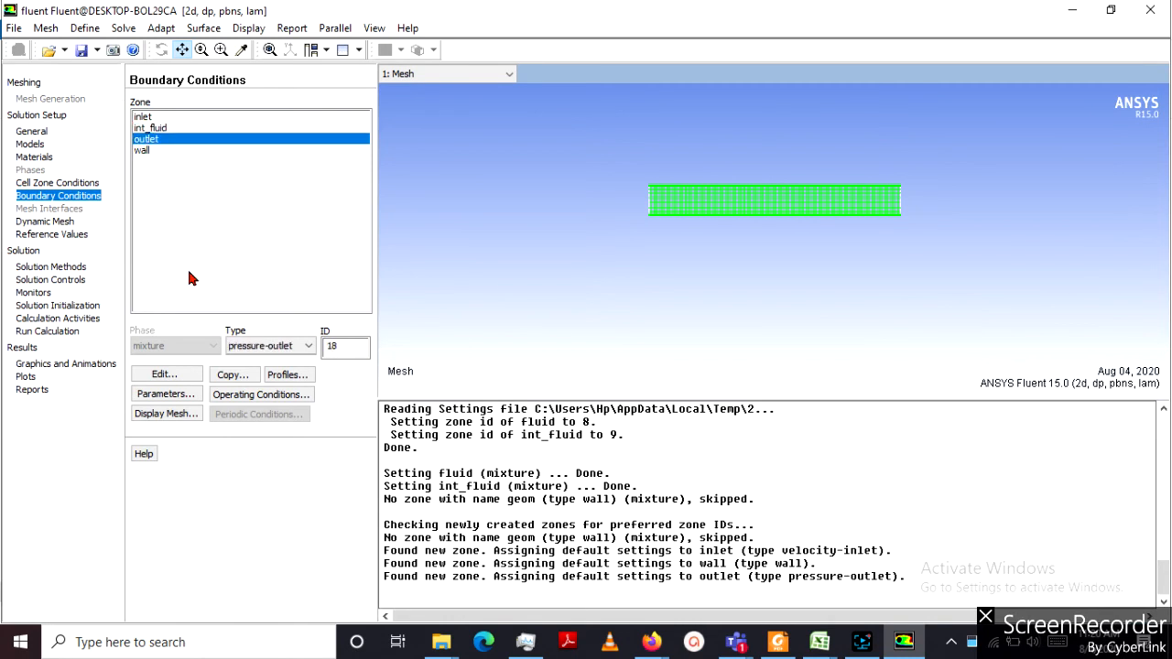
pyautogui.click(165, 375)
pyautogui.moveTo(308, 273); pyautogui.dragTo(453, 206)
pyautogui.moveTo(351, 300); pyautogui.dragTo(333, 307)
pyautogui.click(356, 303)
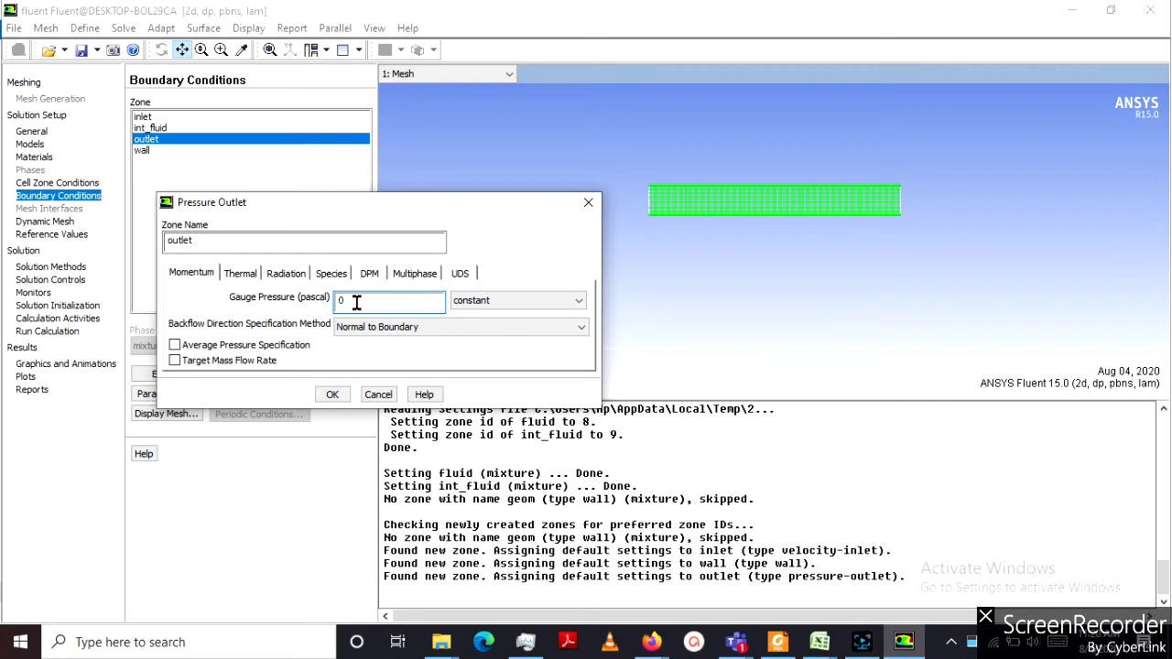
pyautogui.click(331, 395)
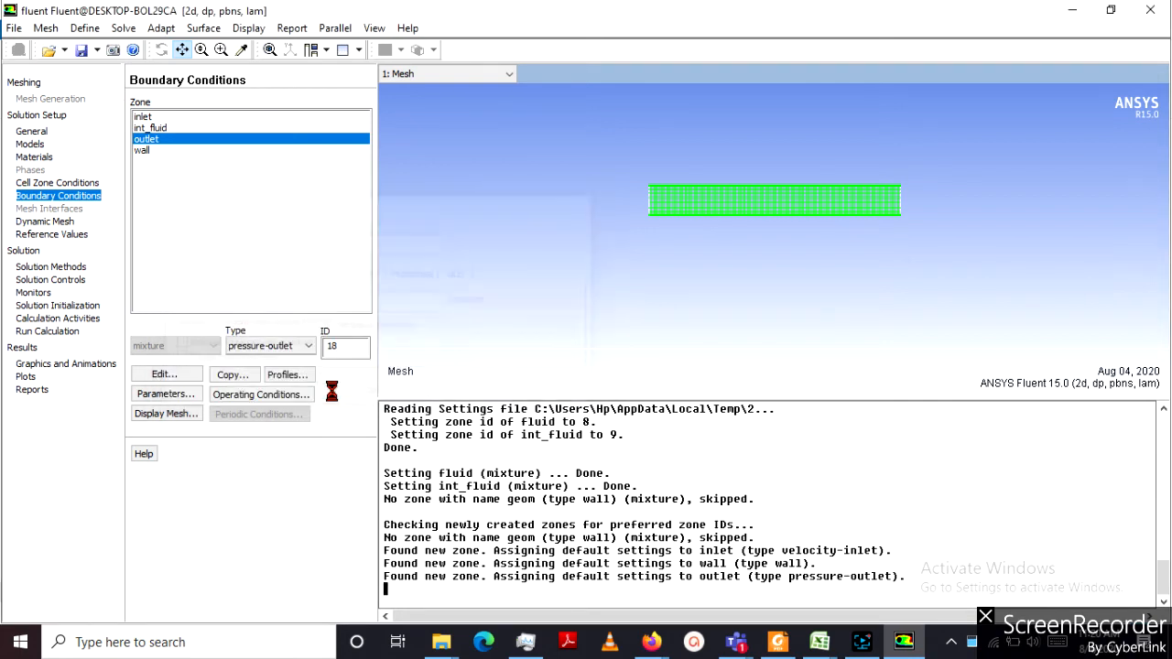
# Apply the Stationary Wall and No Slip conditions to the wall zone
pyautogui.click(144, 150)
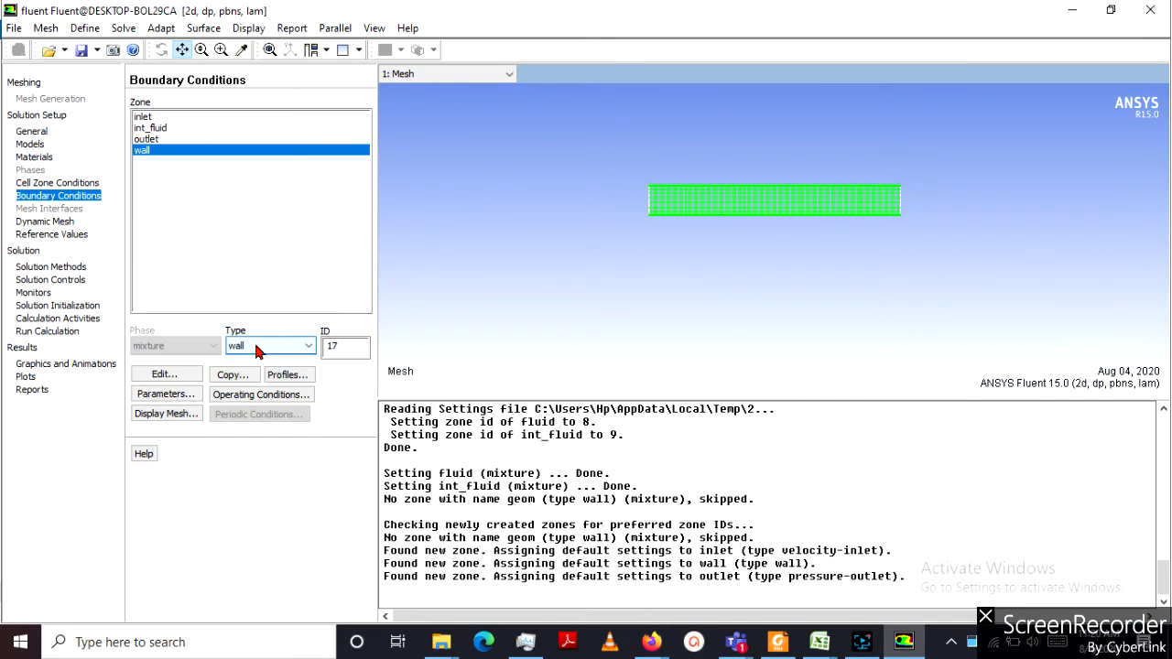
pyautogui.click(165, 374)
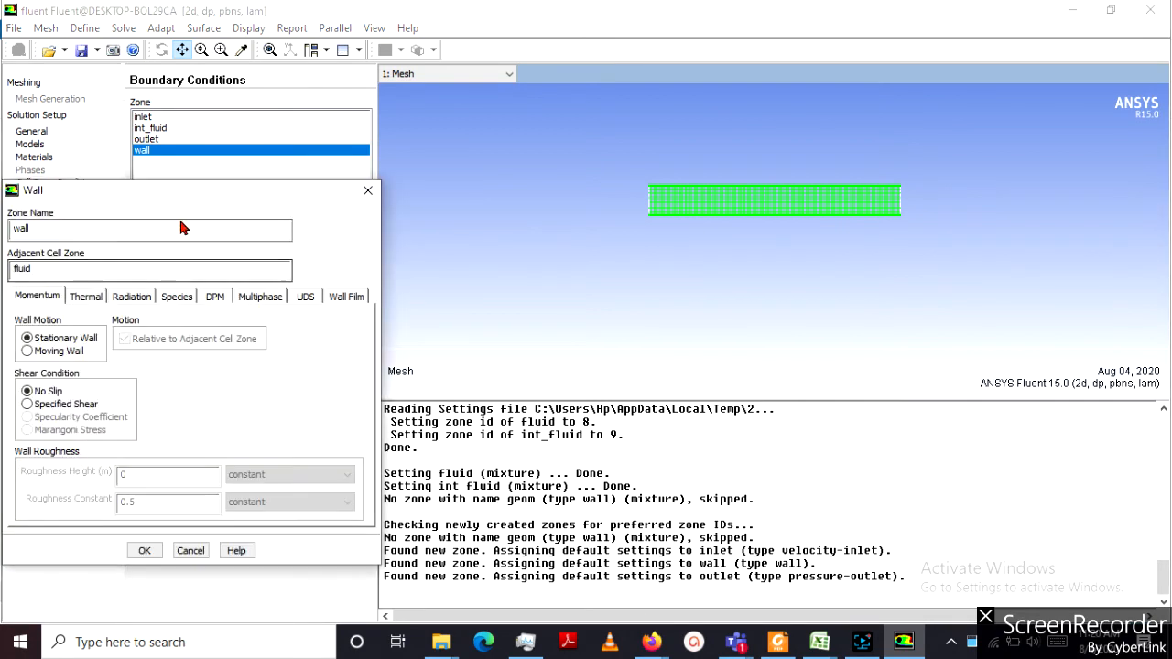
pyautogui.moveTo(191, 190); pyautogui.dragTo(246, 165)
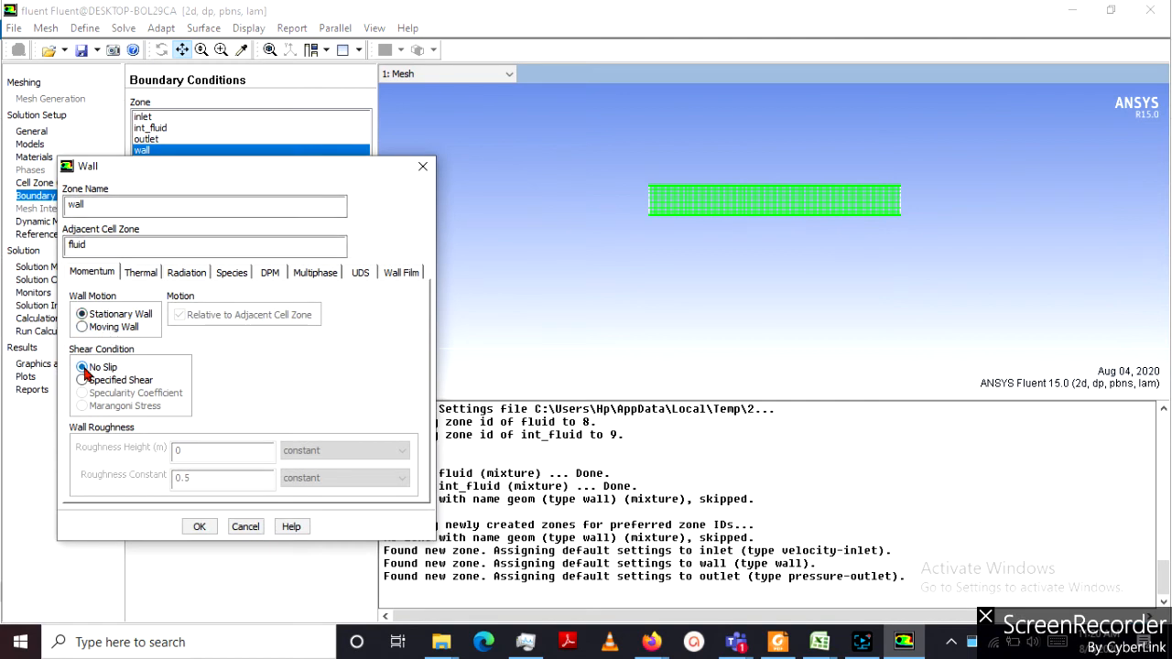
pyautogui.click(201, 530)
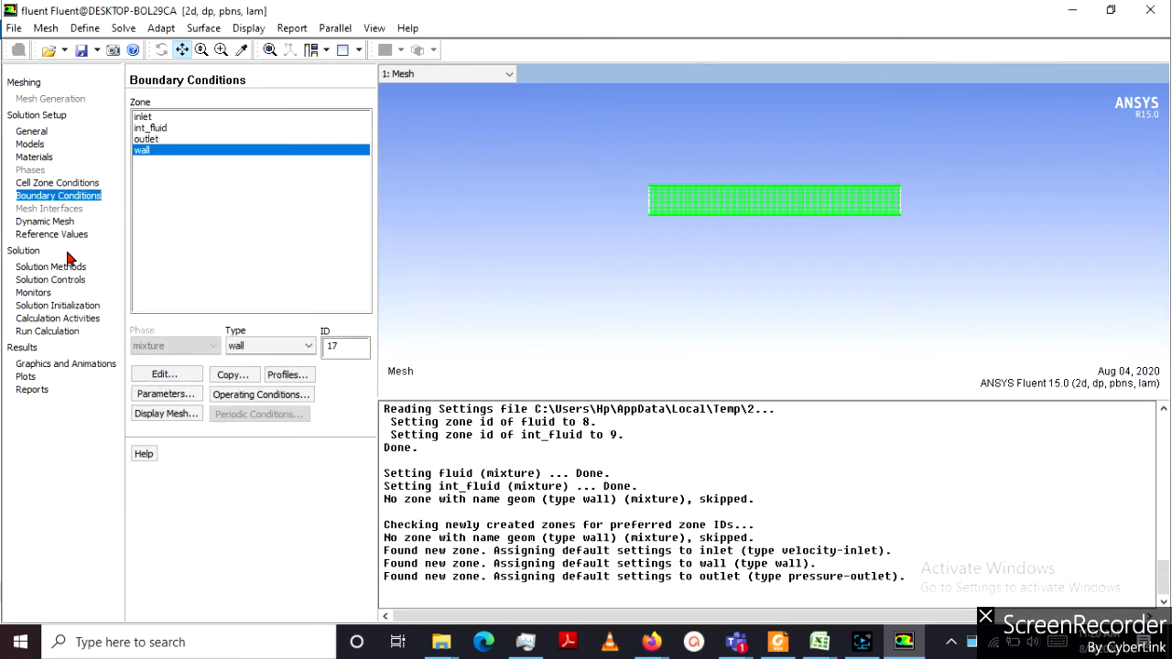
# Check the solution methods, and set the residual absolute criteria for continuity, x-velocity and y-velocity to 0.000001
pyautogui.click(51, 266)
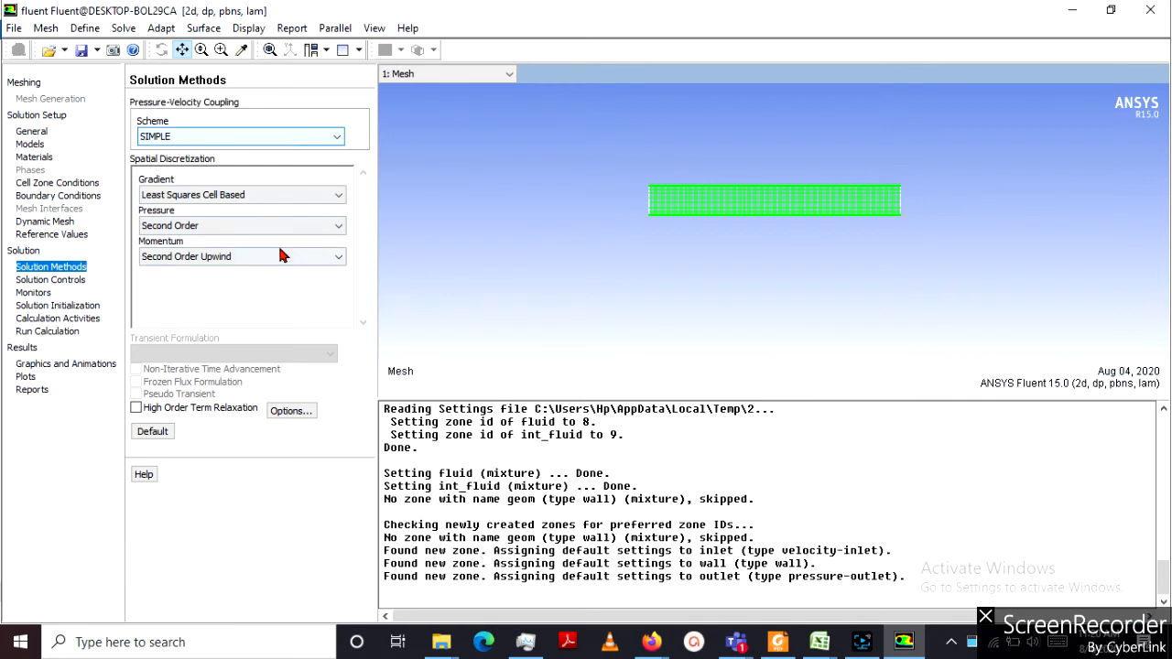
pyautogui.click(33, 293)
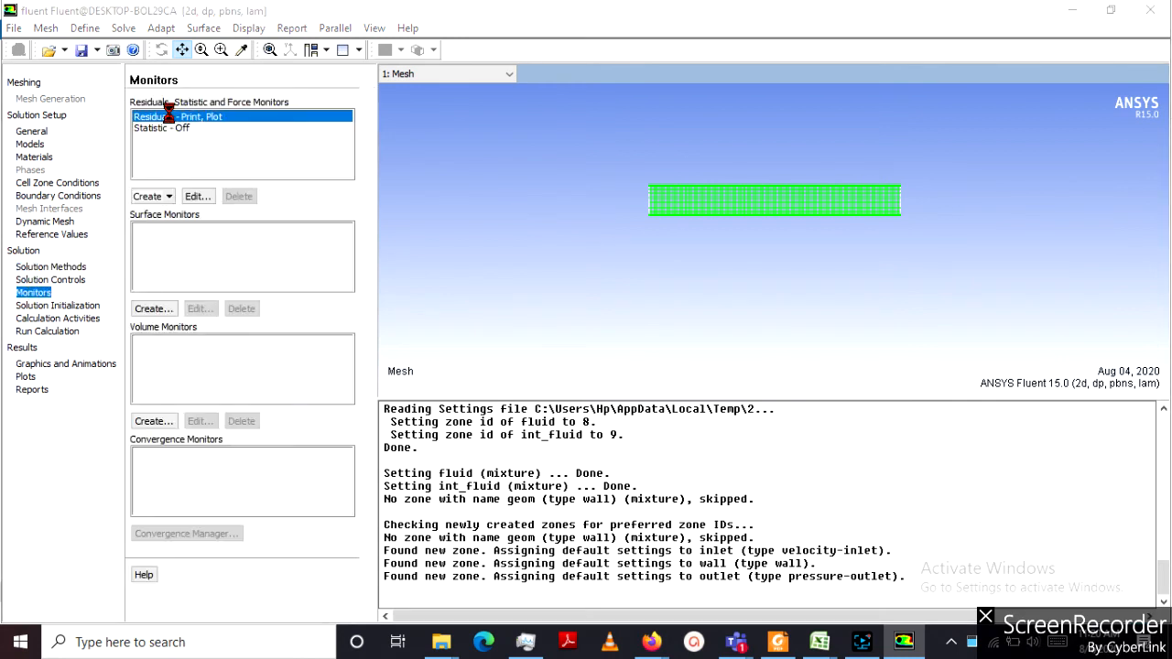
pyautogui.doubleClick(173, 122)
pyautogui.click(421, 131)
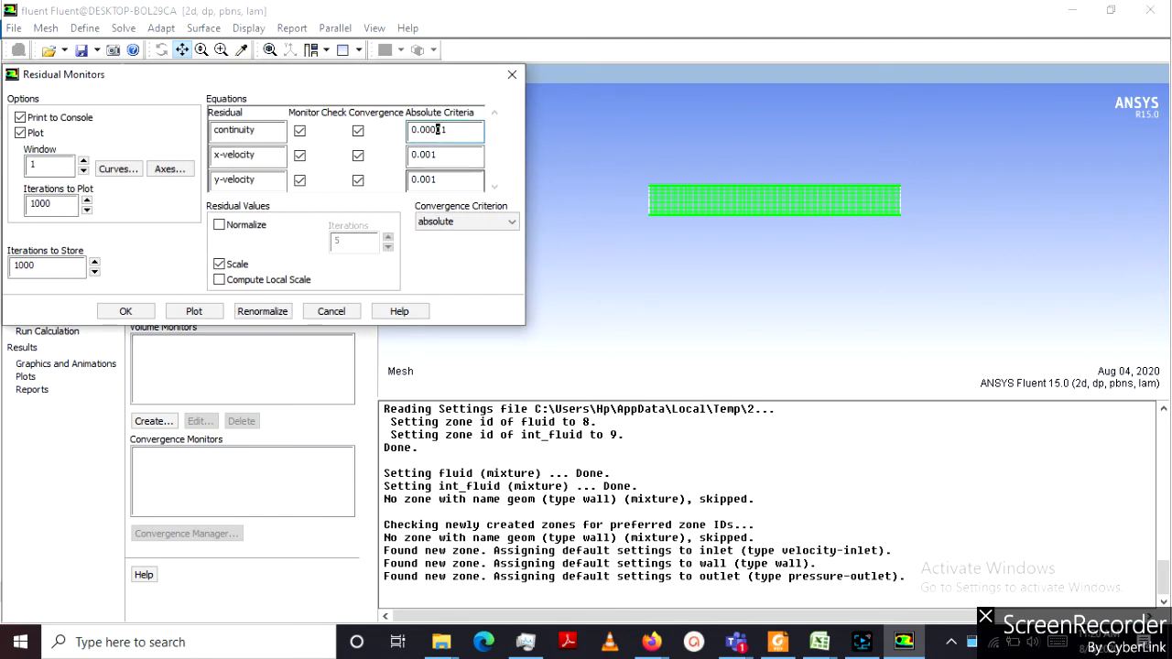
pyautogui.click(433, 154)
pyautogui.write('000')
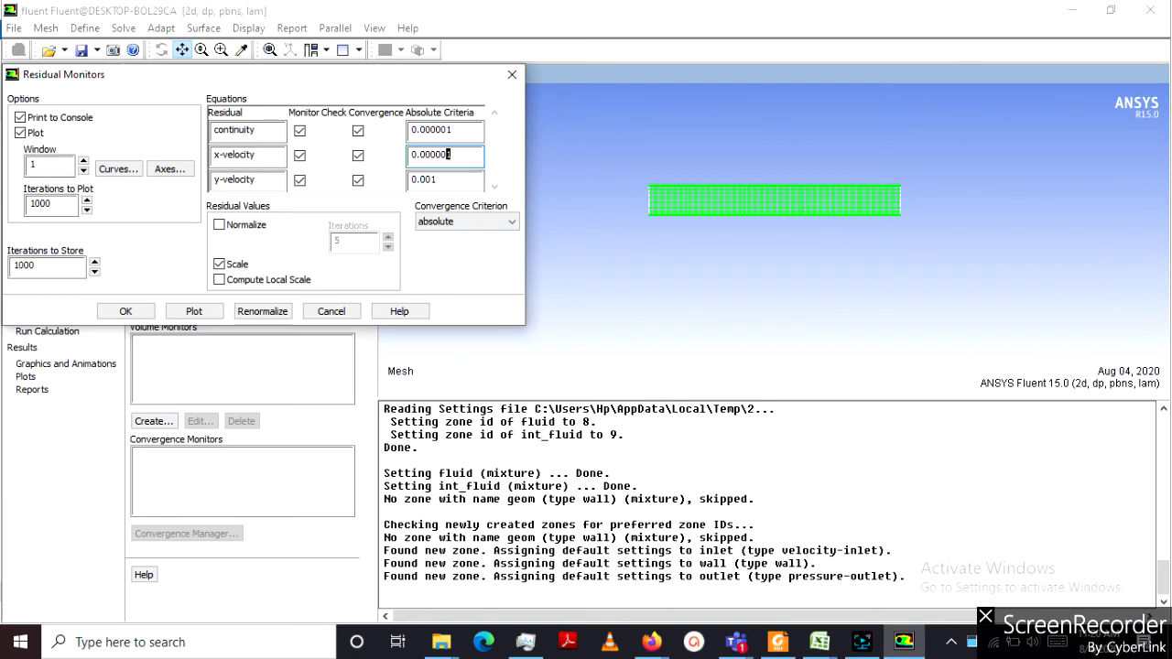
pyautogui.click(432, 180)
pyautogui.write('000')
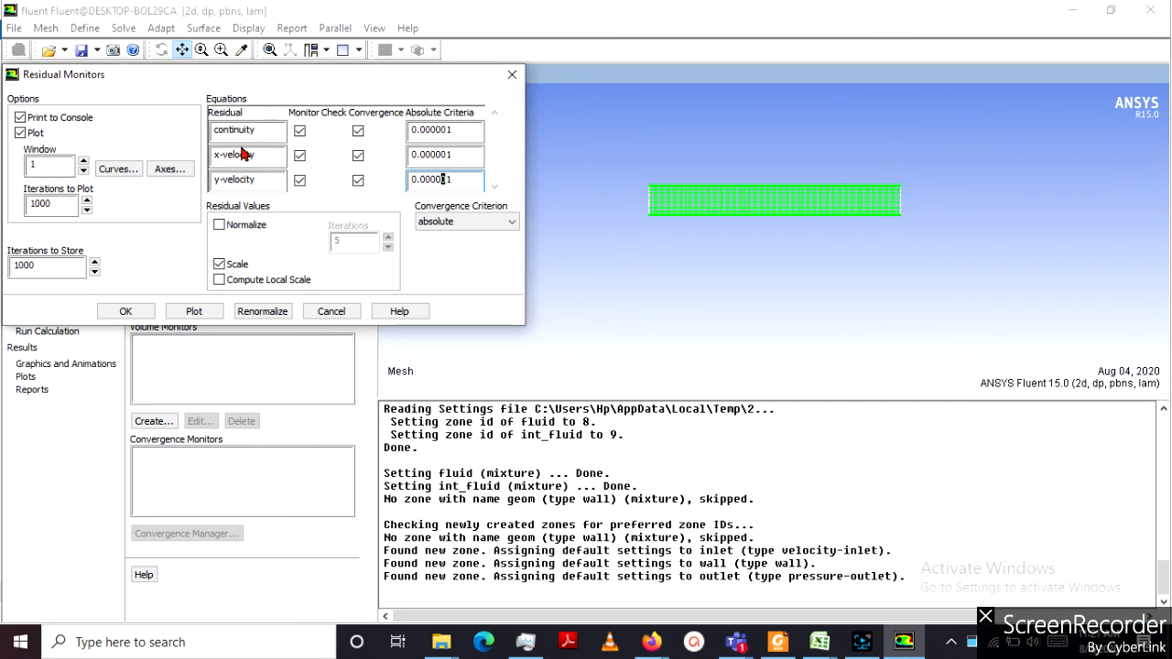
pyautogui.click(128, 313)
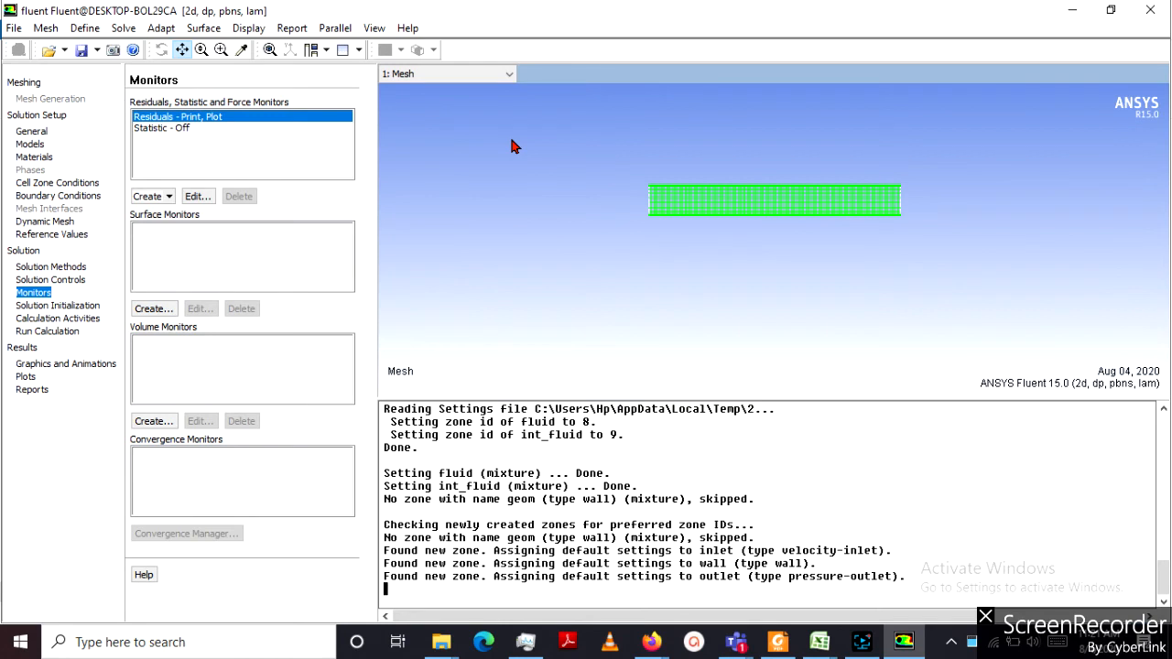
# Initialize the solution with Standard Initialization, computing the initial values from the inlet
pyautogui.click(75, 308)
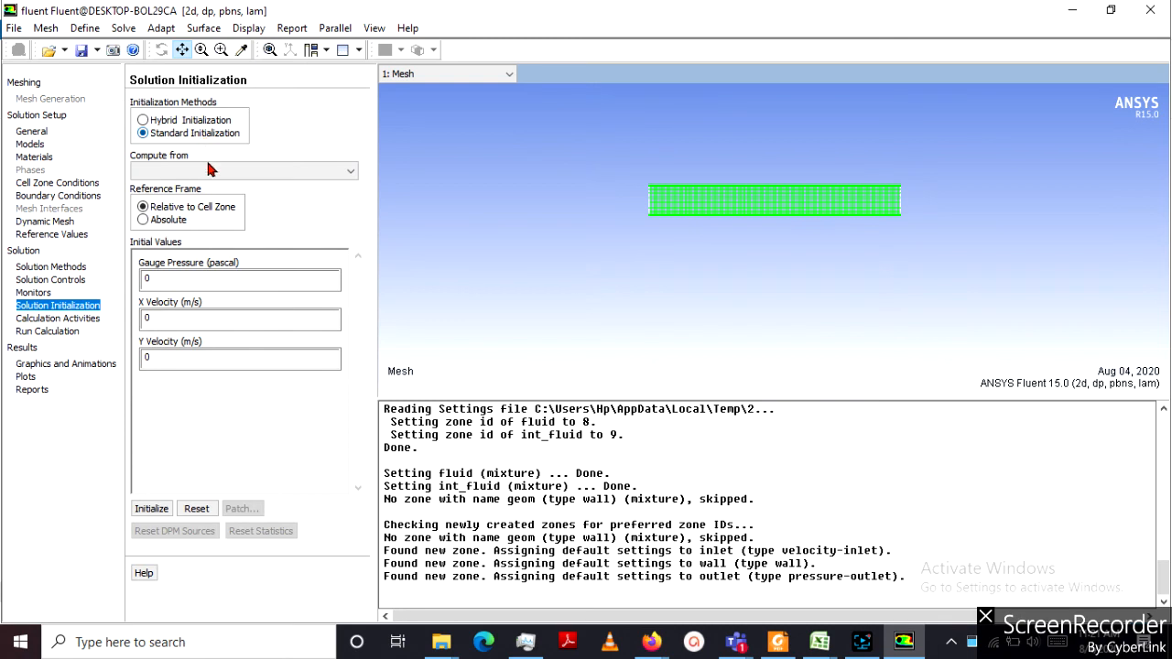
pyautogui.click(212, 166)
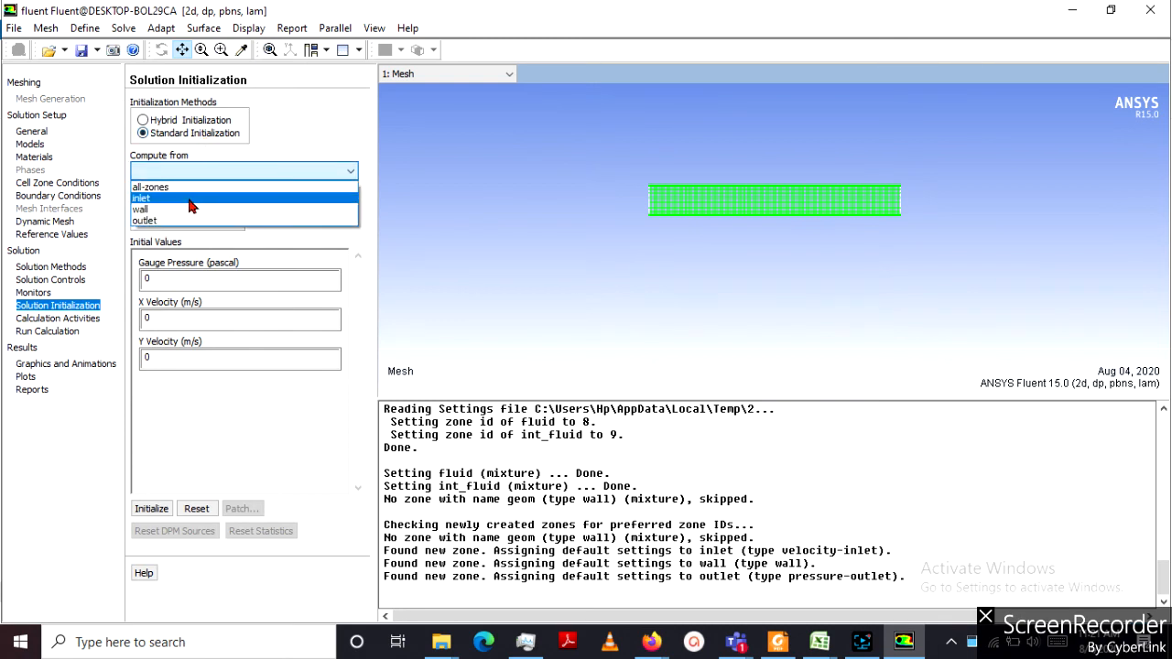
pyautogui.click(190, 206)
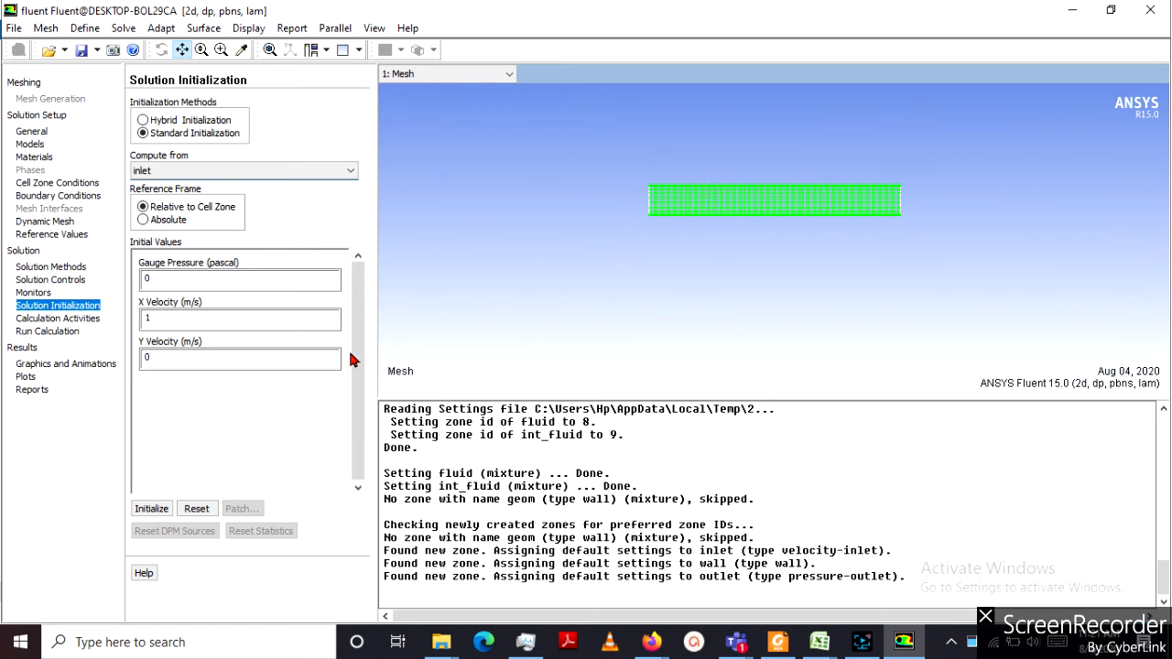
pyautogui.click(154, 509)
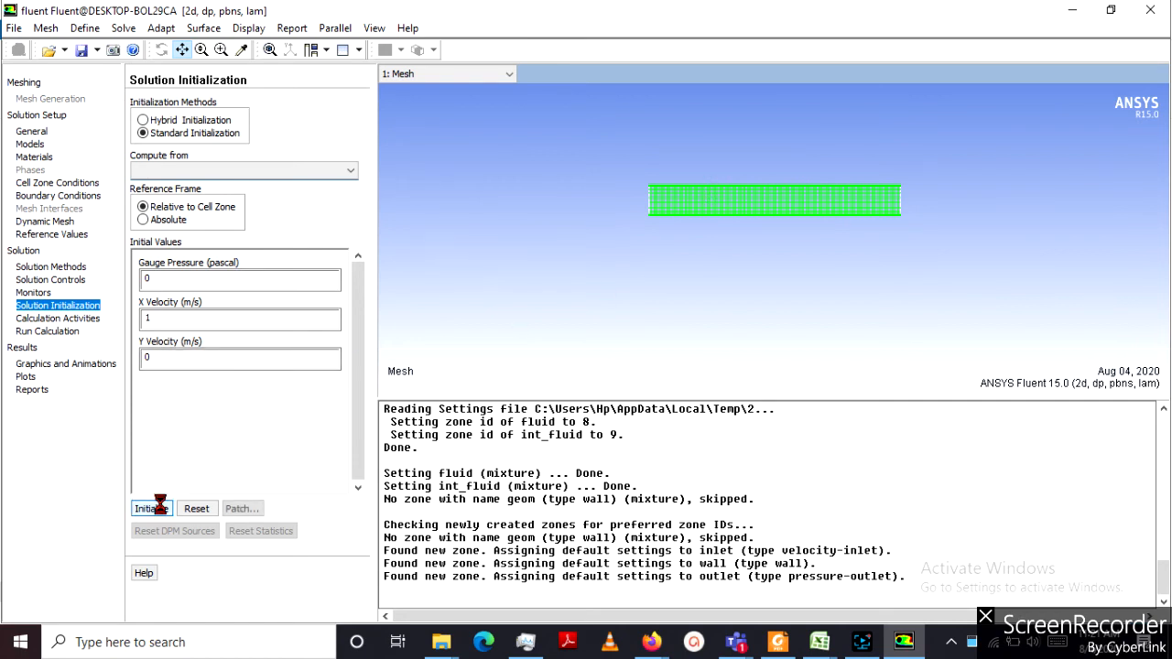
# Run the calculation with 1000 iterations, and highlight the final iteration's residuals in the console
pyautogui.click(48, 332)
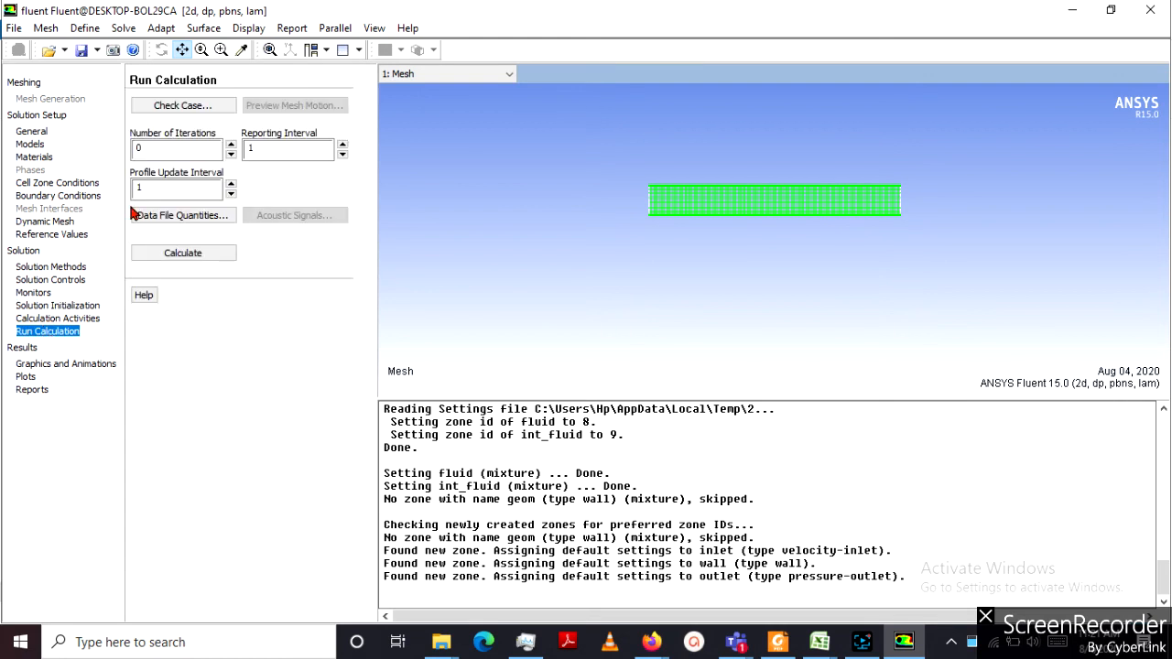
pyautogui.doubleClick(158, 147)
pyautogui.click(197, 255)
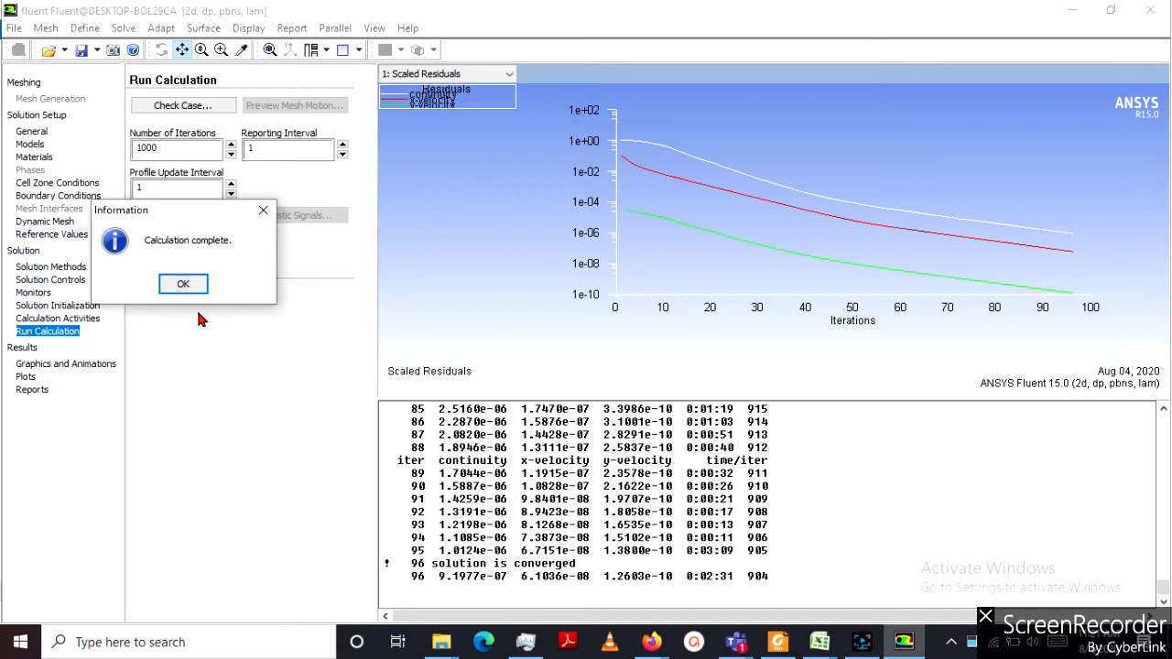
pyautogui.click(183, 284)
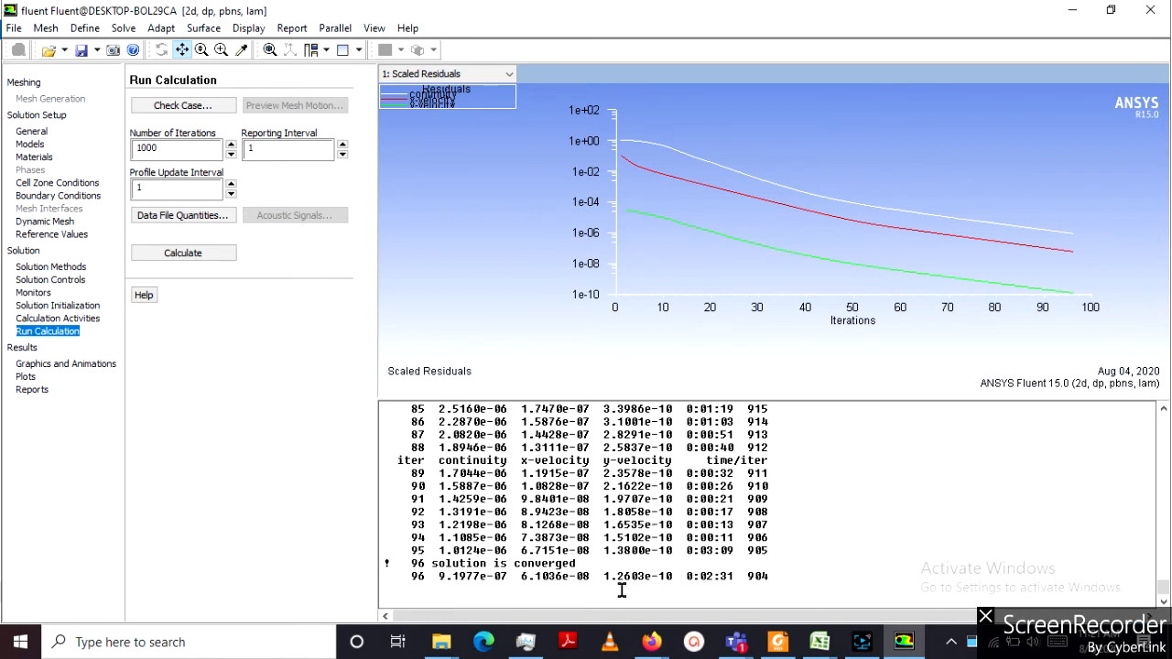
pyautogui.moveTo(410, 575); pyautogui.dragTo(774, 568)
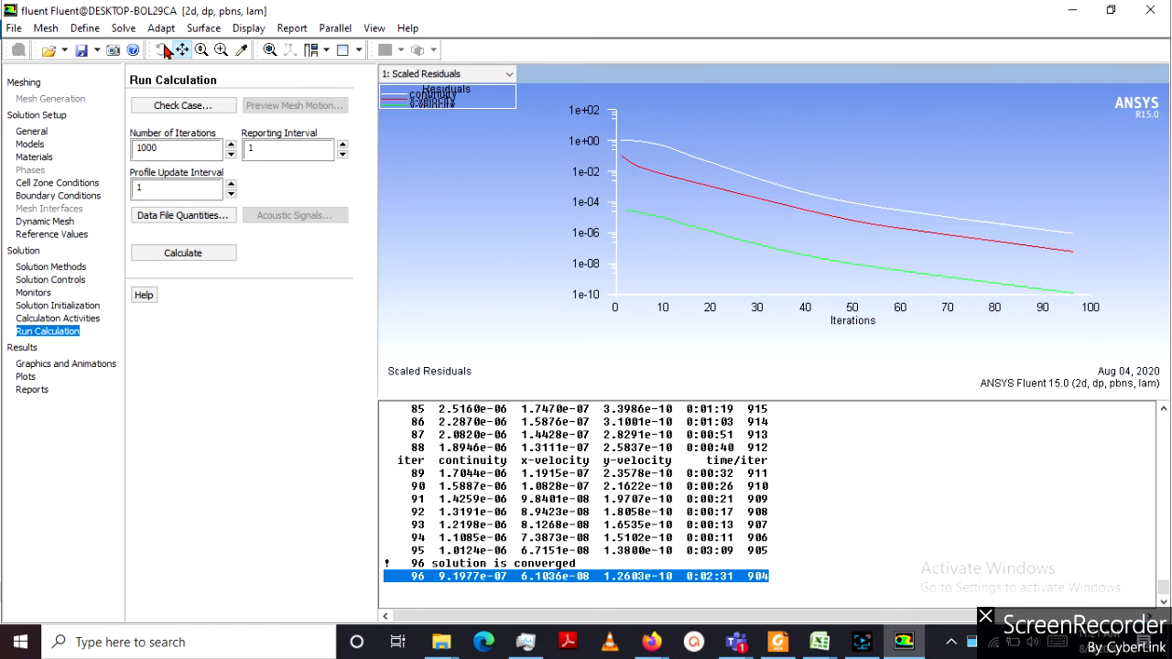
# Display velocity vectors colored by velocity magnitude, keeping the arrow style at scale 1 and skip 0
pyautogui.click(248, 28)
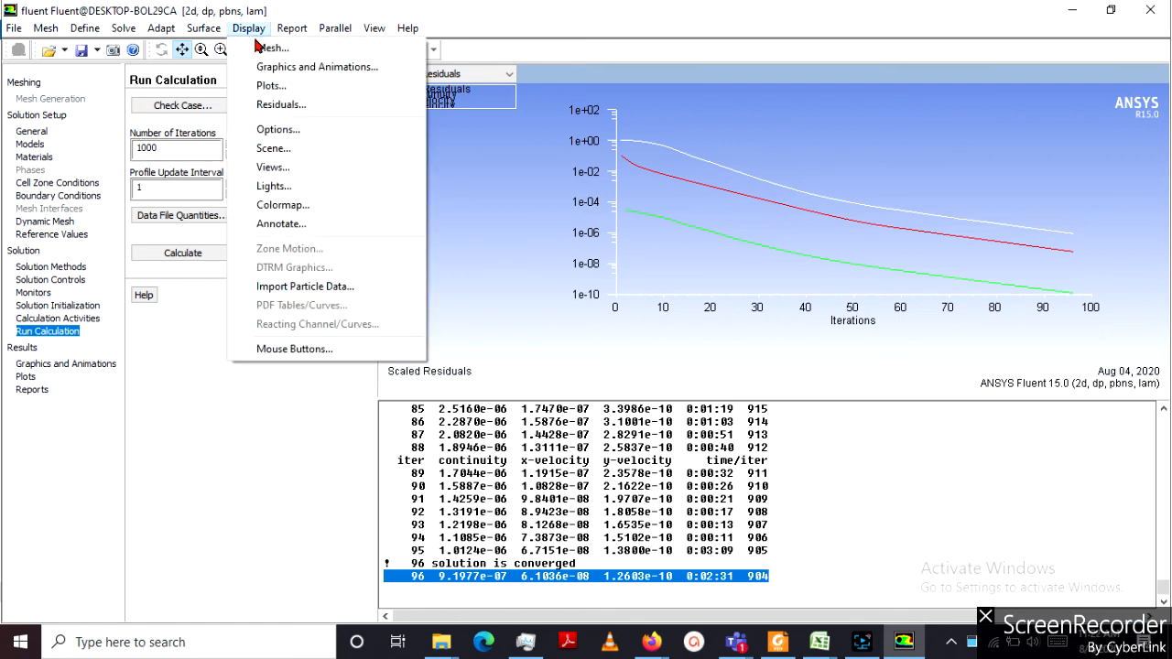
pyautogui.click(274, 69)
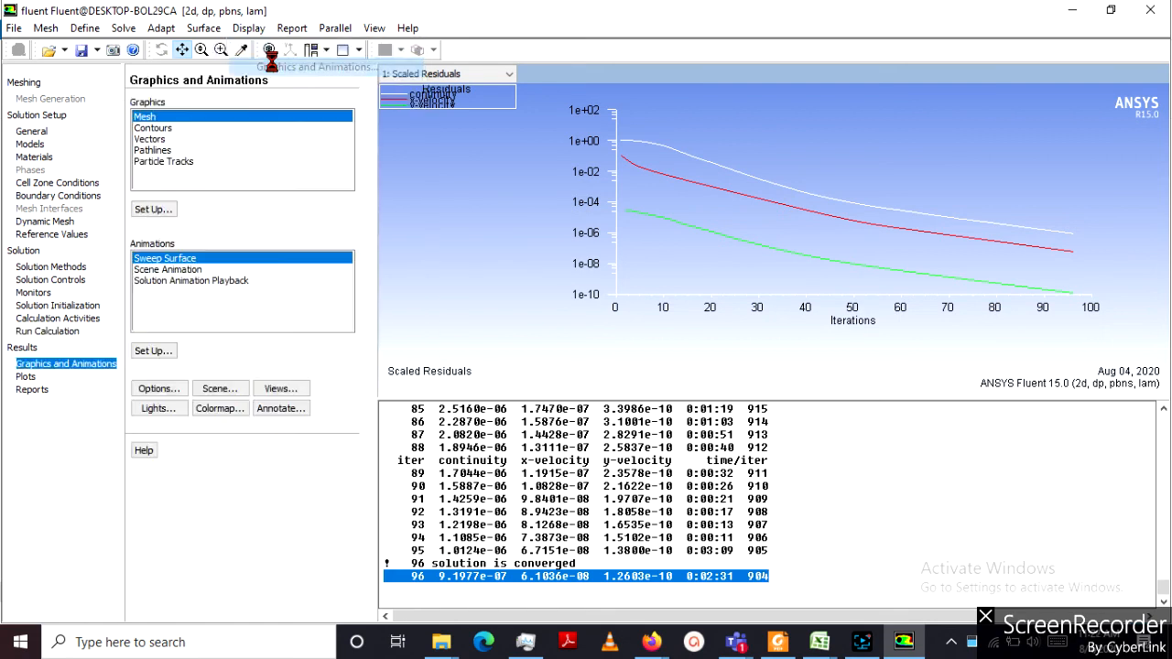
pyautogui.click(154, 141)
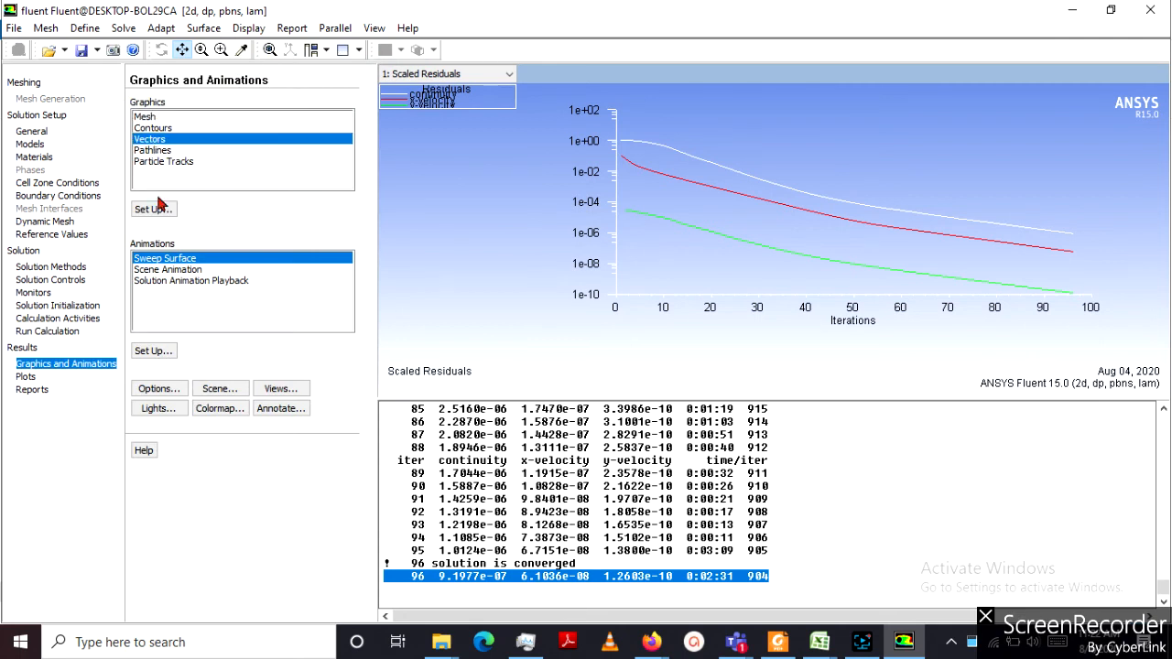
pyautogui.doubleClick(146, 138)
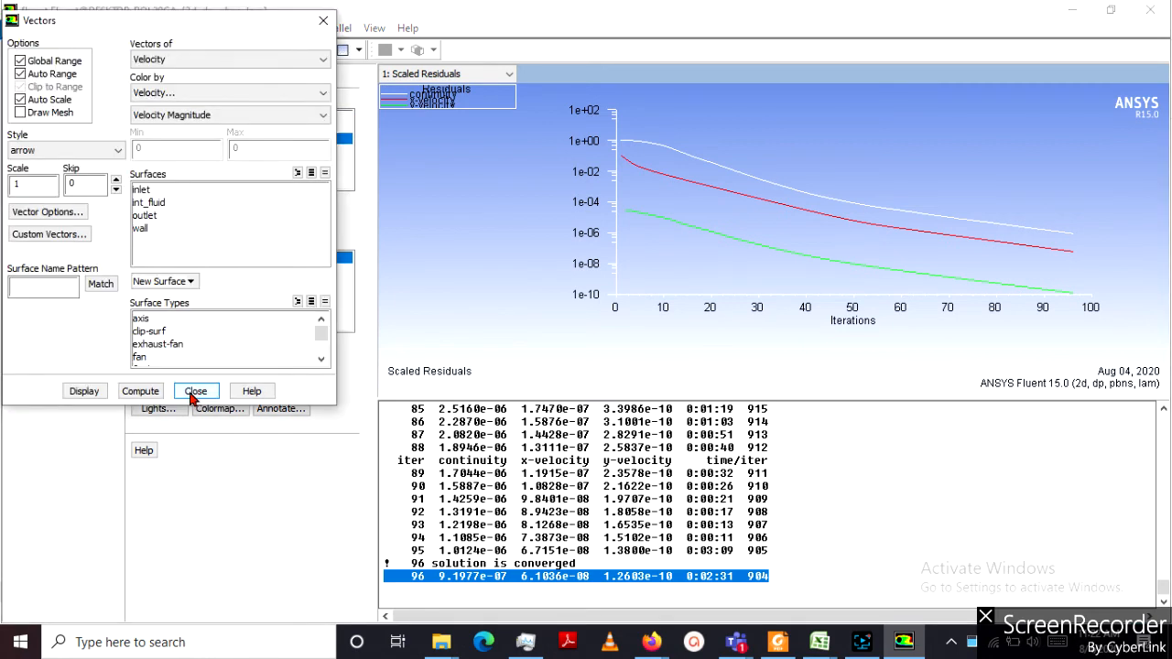
pyautogui.click(81, 392)
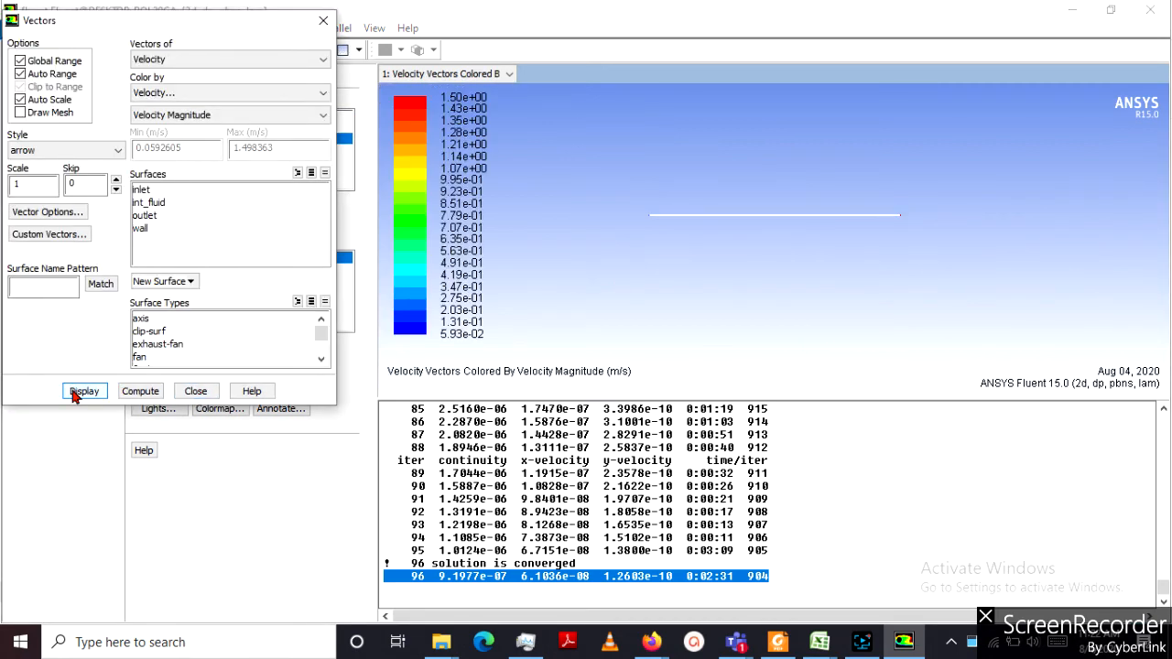
pyautogui.moveTo(158, 20); pyautogui.dragTo(239, 295)
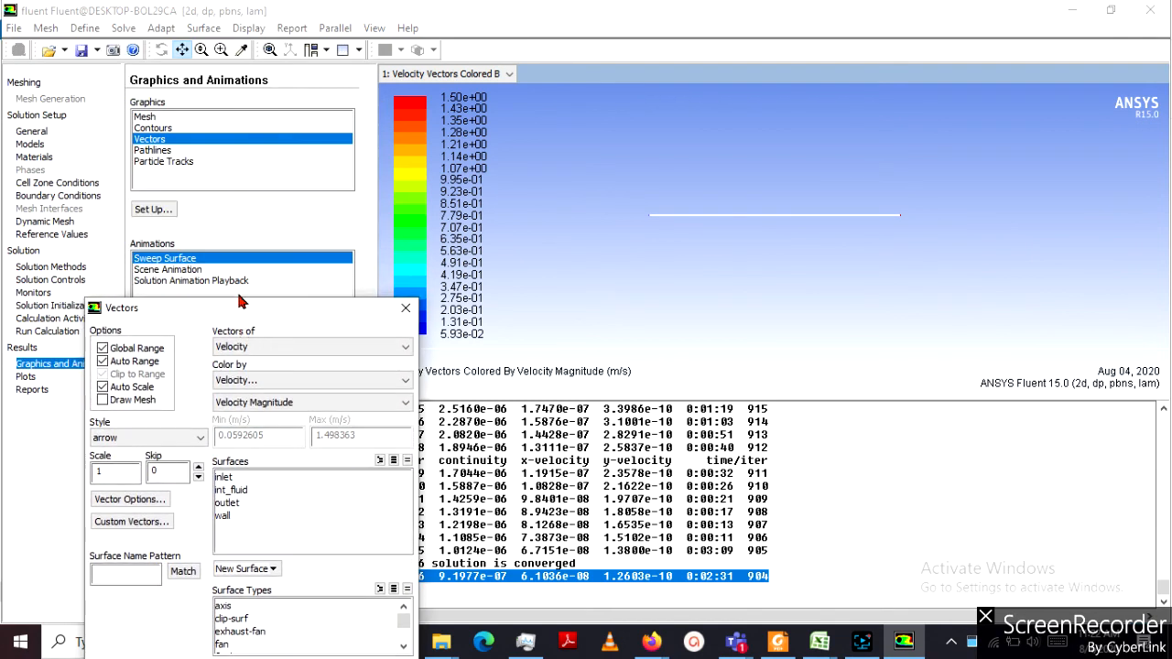
# Examine how the velocity vector profiles develop along the pipe from the inlet to the downstream region and back
pyautogui.click(220, 50)
pyautogui.moveTo(645, 191); pyautogui.dragTo(793, 317)
pyautogui.moveTo(659, 174); pyautogui.dragTo(893, 301)
pyautogui.moveTo(499, 124); pyautogui.dragTo(861, 336)
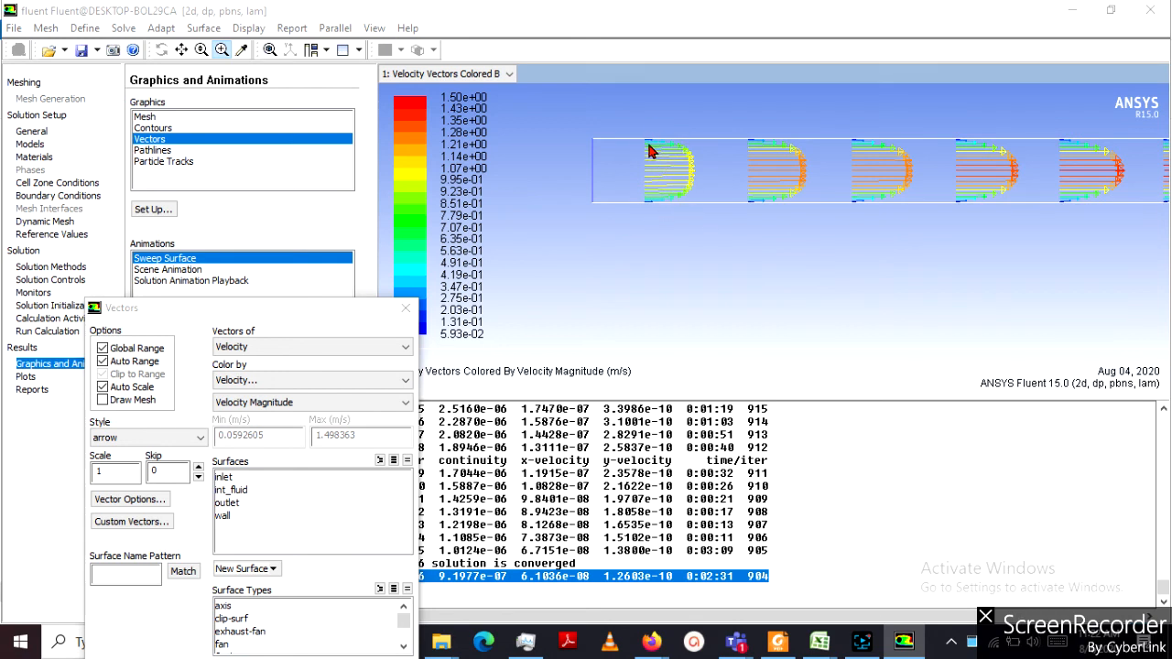
pyautogui.click(181, 50)
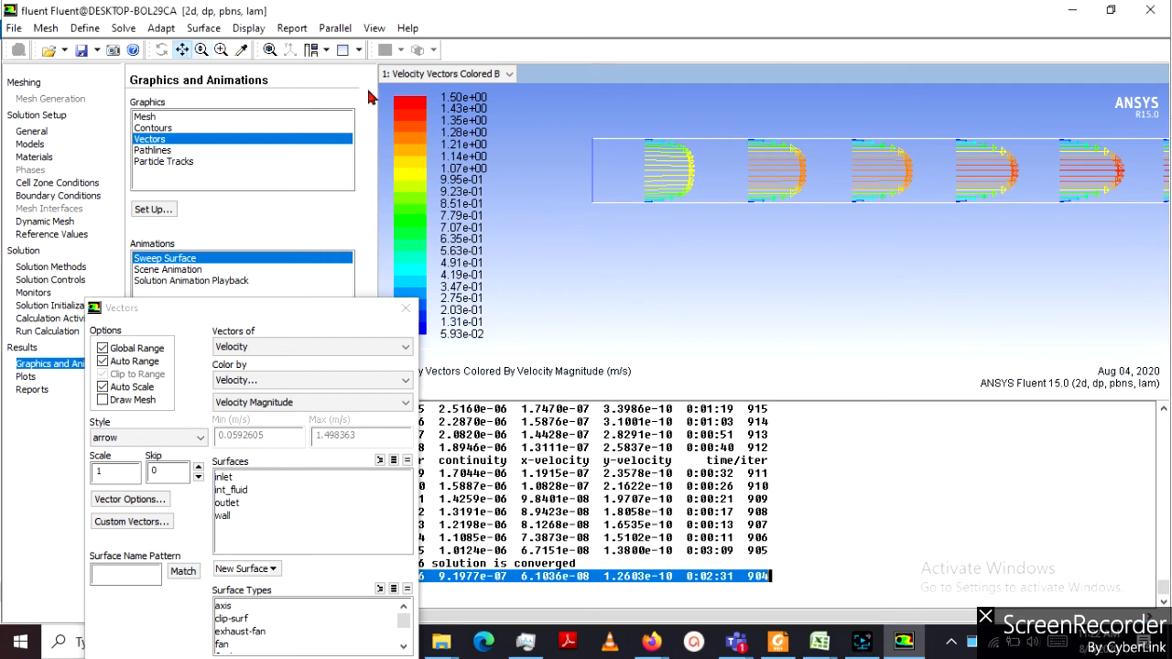
pyautogui.moveTo(733, 170); pyautogui.dragTo(799, 215)
pyautogui.moveTo(1001, 227); pyautogui.dragTo(696, 233)
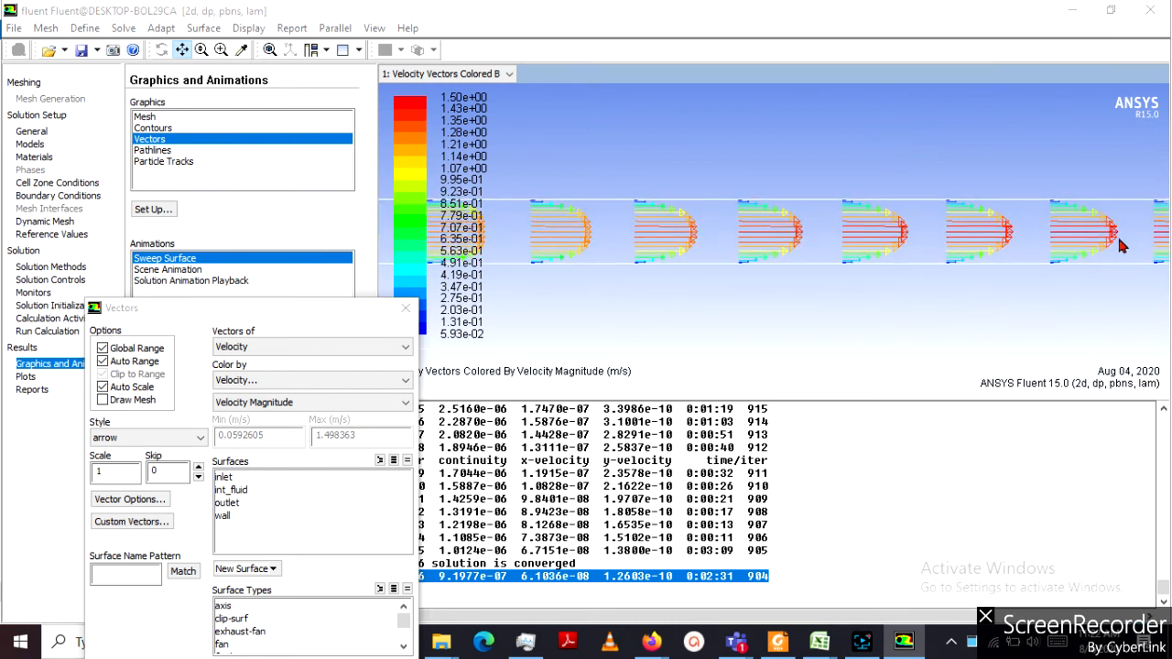
pyautogui.moveTo(624, 241); pyautogui.dragTo(729, 229)
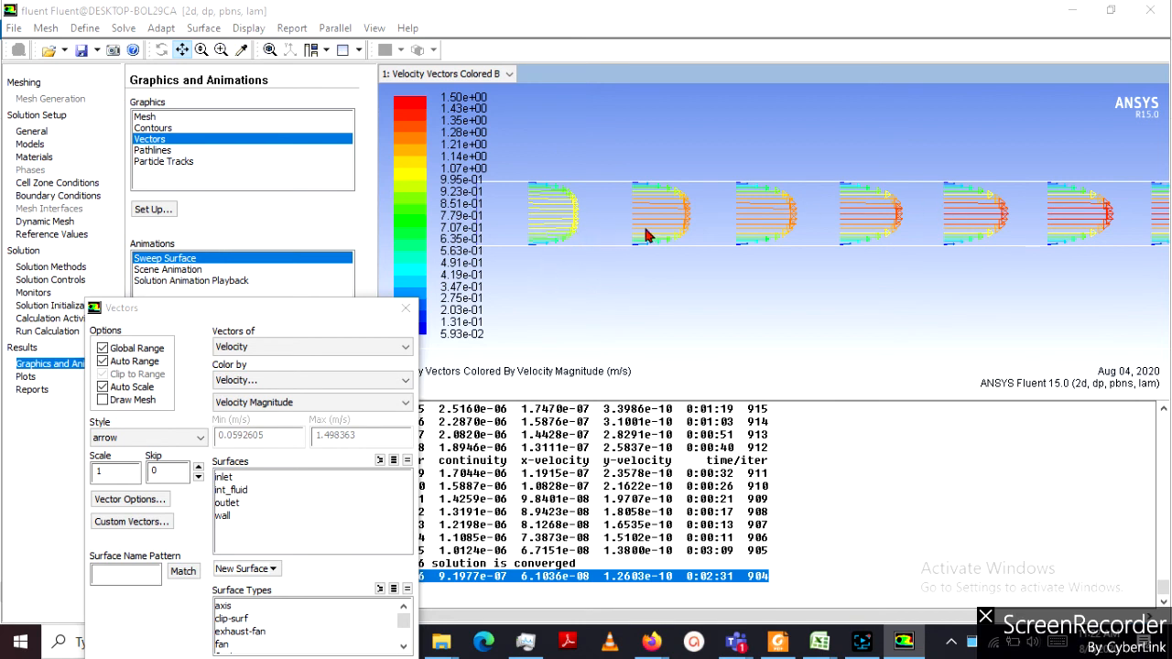
pyautogui.moveTo(887, 209); pyautogui.dragTo(745, 253)
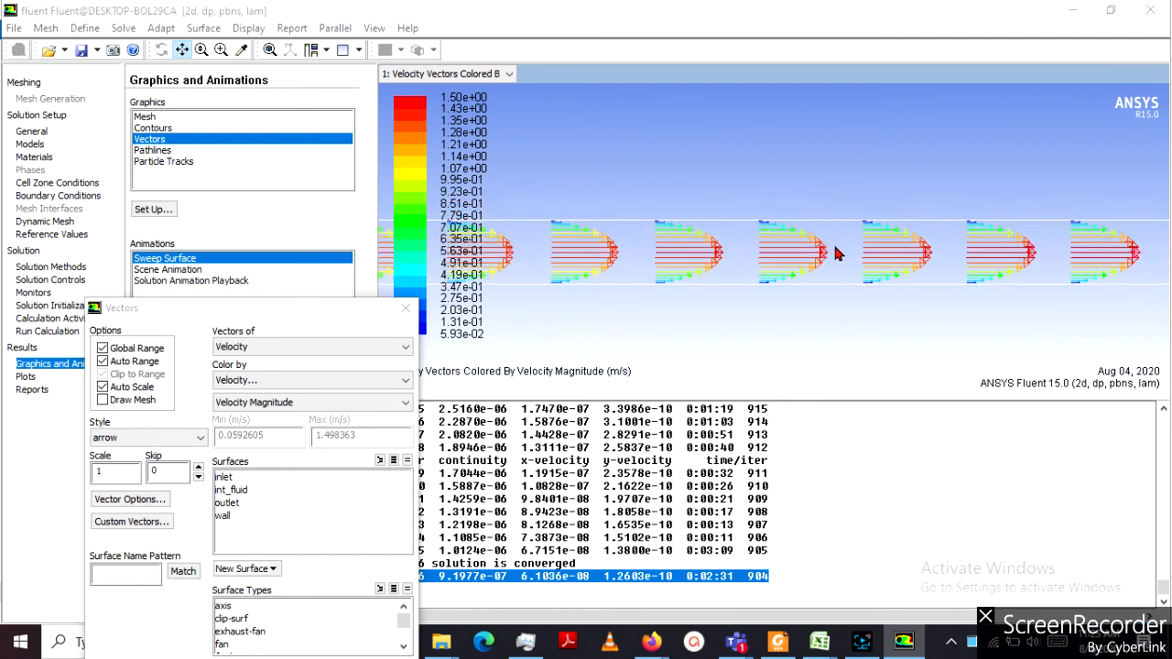
pyautogui.moveTo(944, 249); pyautogui.dragTo(738, 254)
pyautogui.moveTo(1024, 249); pyautogui.dragTo(885, 263)
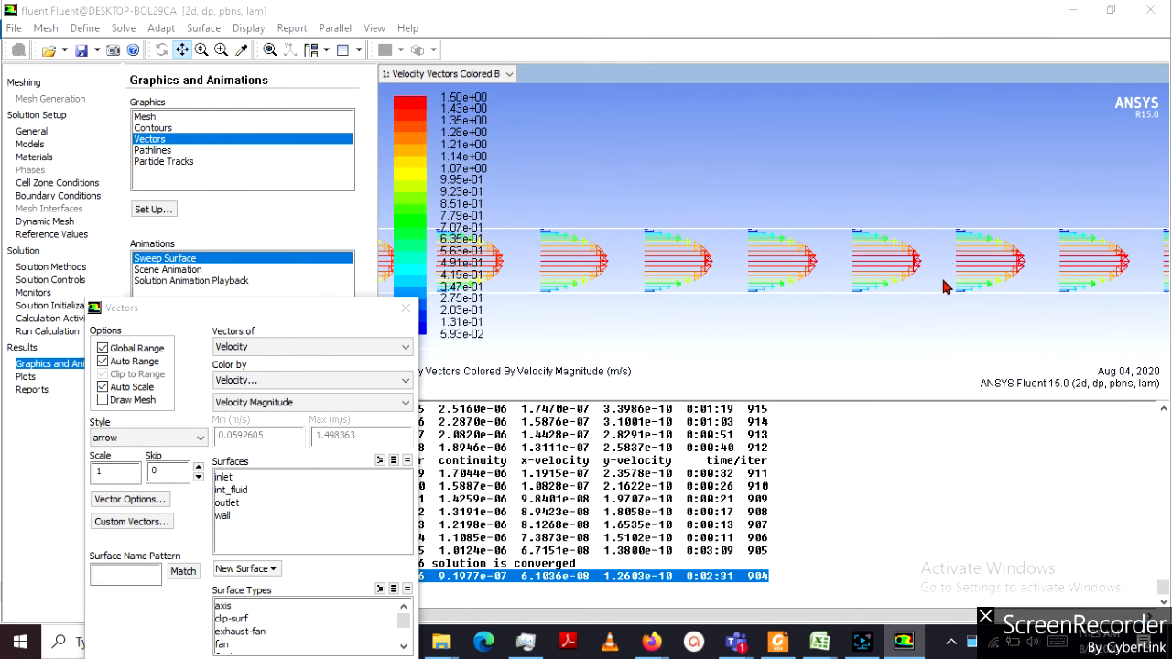
pyautogui.moveTo(1049, 258); pyautogui.dragTo(843, 238)
pyautogui.moveTo(1078, 260); pyautogui.dragTo(804, 256)
pyautogui.moveTo(1066, 237); pyautogui.dragTo(928, 255)
pyautogui.moveTo(604, 256); pyautogui.dragTo(813, 237)
pyautogui.moveTo(574, 226); pyautogui.dragTo(955, 233)
pyautogui.moveTo(620, 235); pyautogui.dragTo(843, 200)
pyautogui.moveTo(634, 184); pyautogui.dragTo(792, 213)
# Preview the velocity vector plot and save it as a 960 x 720 color JPEG picture named "vel profile" in the lab 10 folder
pyautogui.click(14, 29)
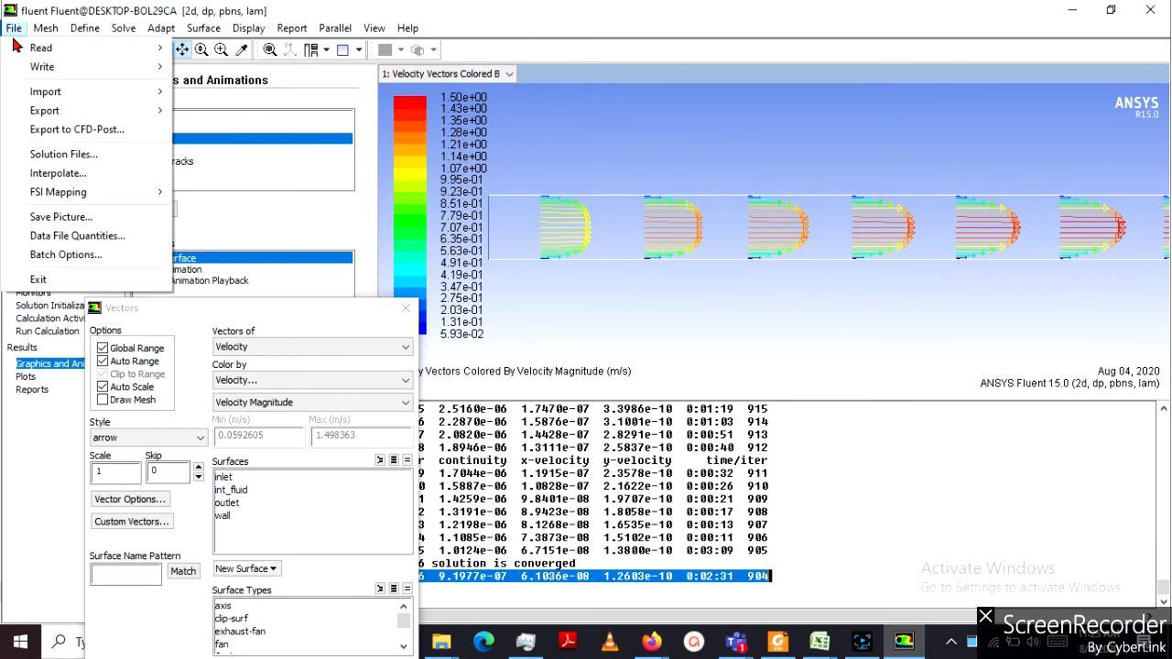
pyautogui.click(61, 218)
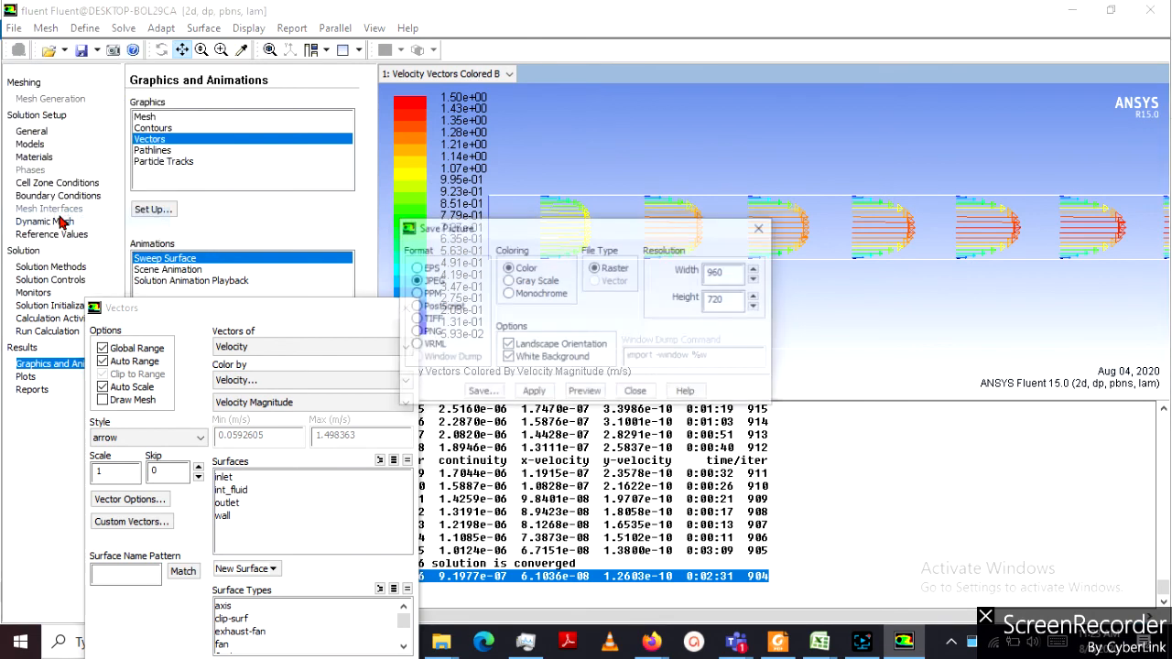
pyautogui.click(585, 393)
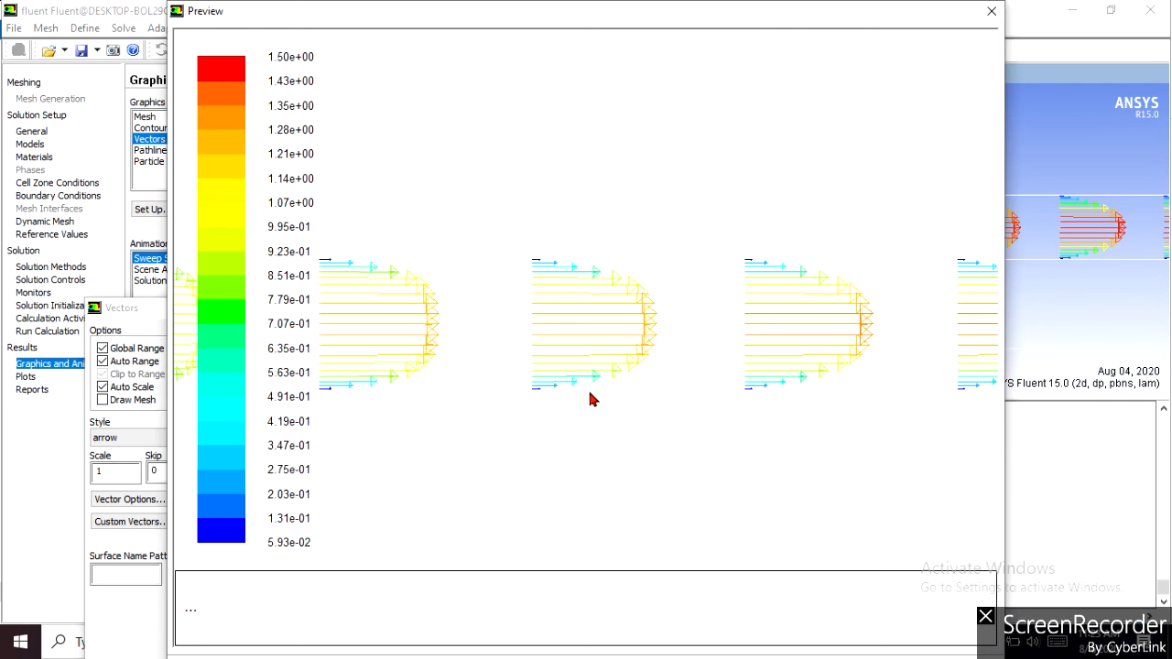
pyautogui.click(991, 11)
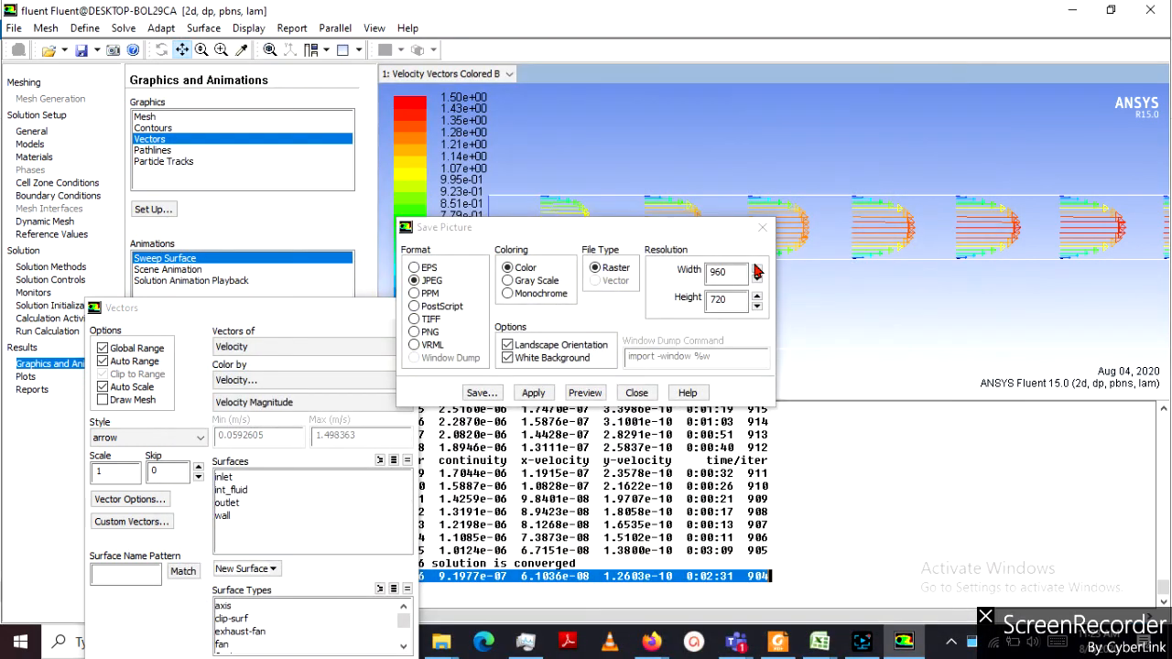
pyautogui.click(482, 393)
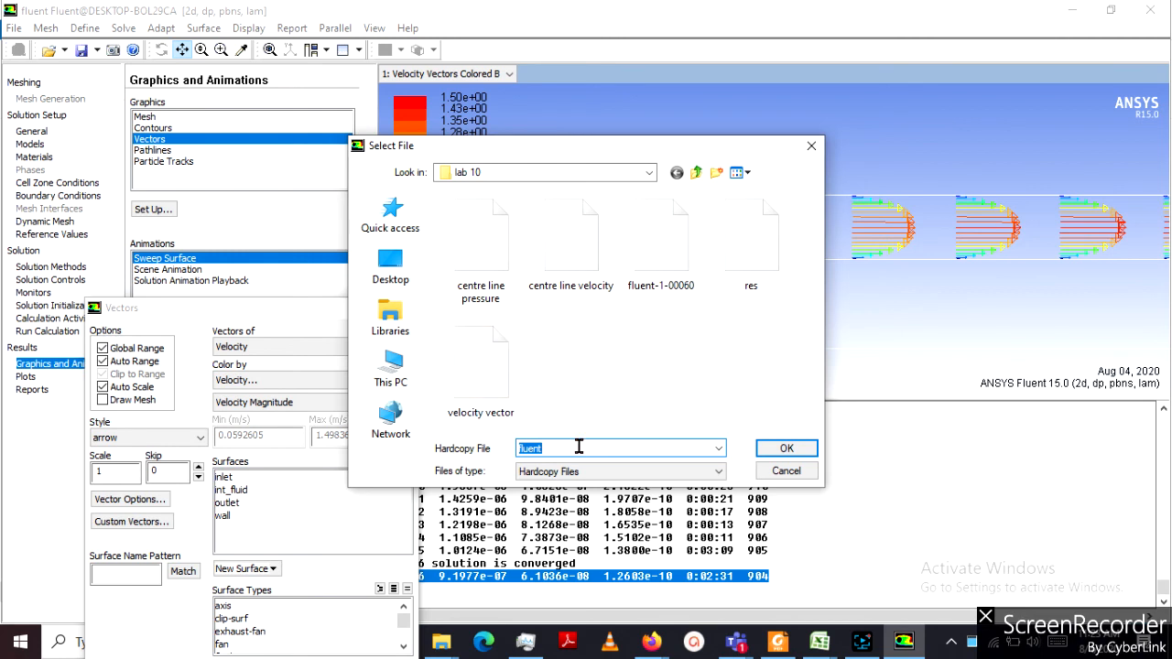
pyautogui.write('vel profile')
pyautogui.press('Return')
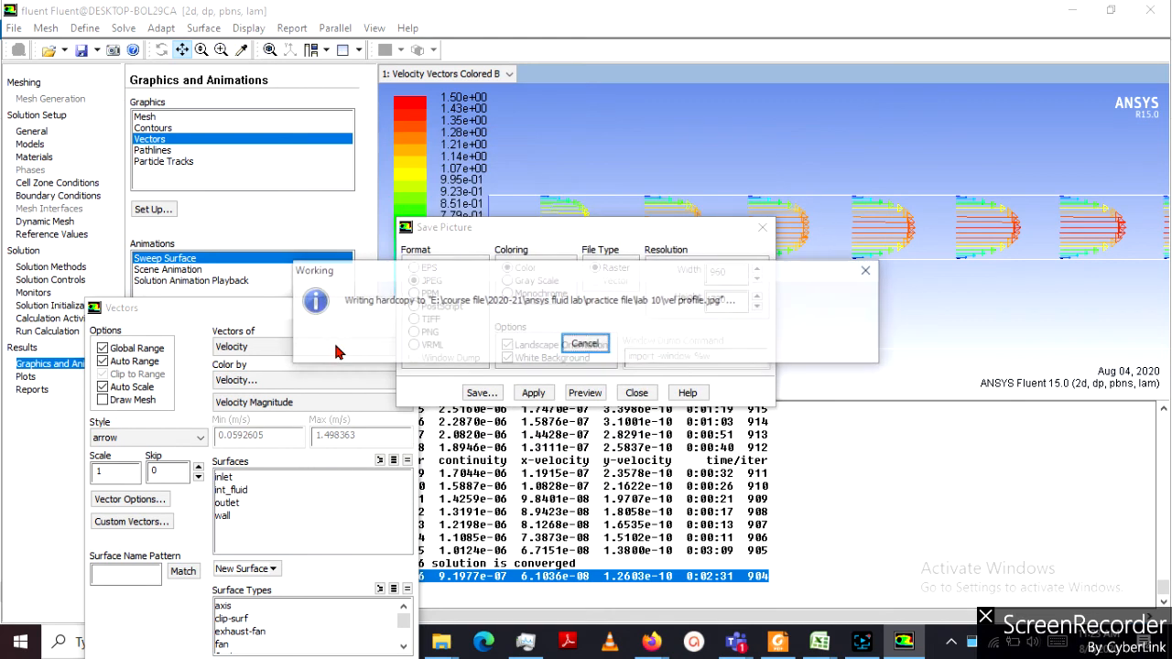
pyautogui.click(636, 393)
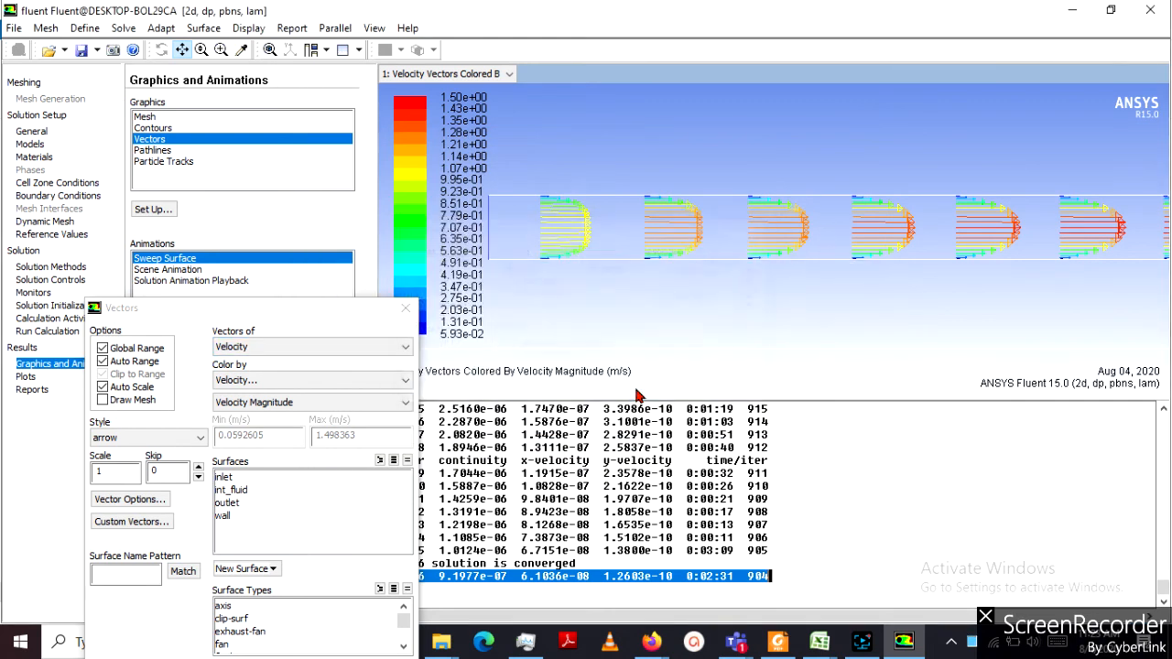
pyautogui.click(406, 308)
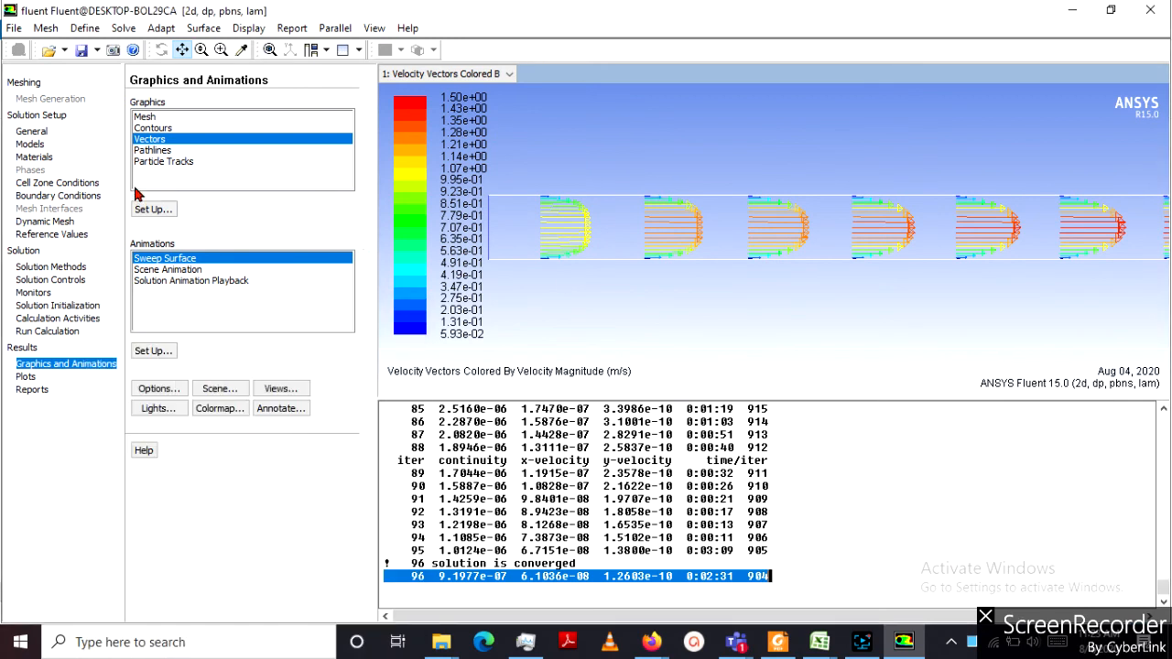
# Display filled contours of static pressure with 20 levels and inspect the pressure distribution along the full pipe
pyautogui.doubleClick(153, 128)
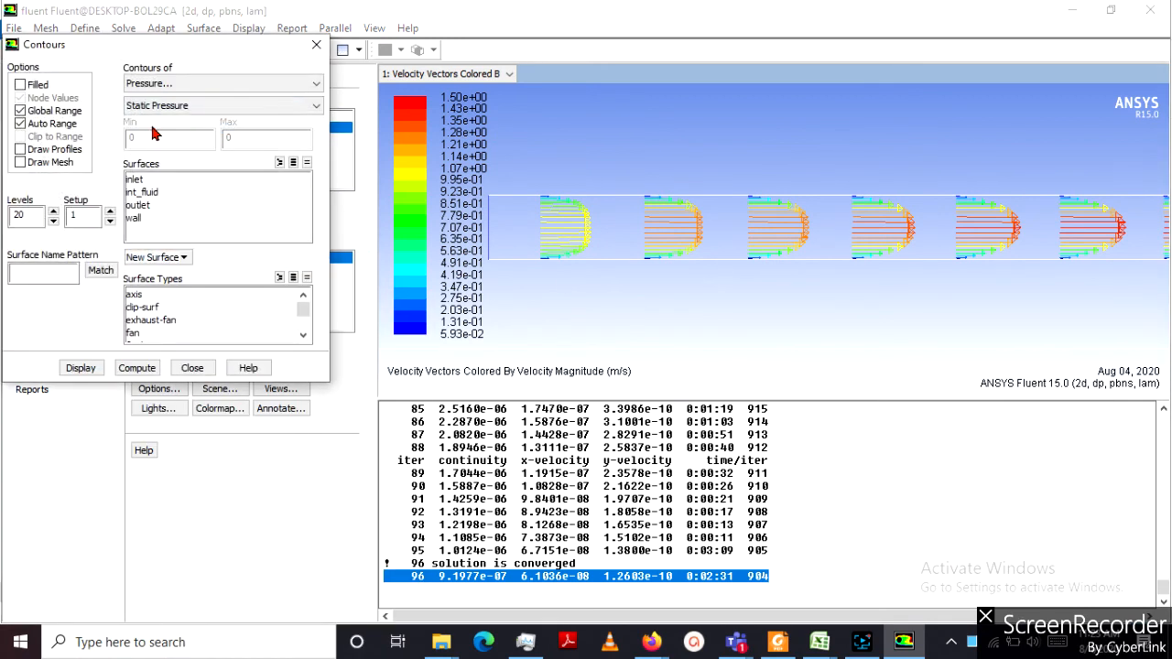
pyautogui.click(81, 368)
pyautogui.moveTo(217, 51)
pyautogui.mouseDown()
pyautogui.moveTo(249, 138)
pyautogui.moveTo(497, 210)
pyautogui.moveTo(327, 278)
pyautogui.moveTo(310, 243)
pyautogui.mouseUp()
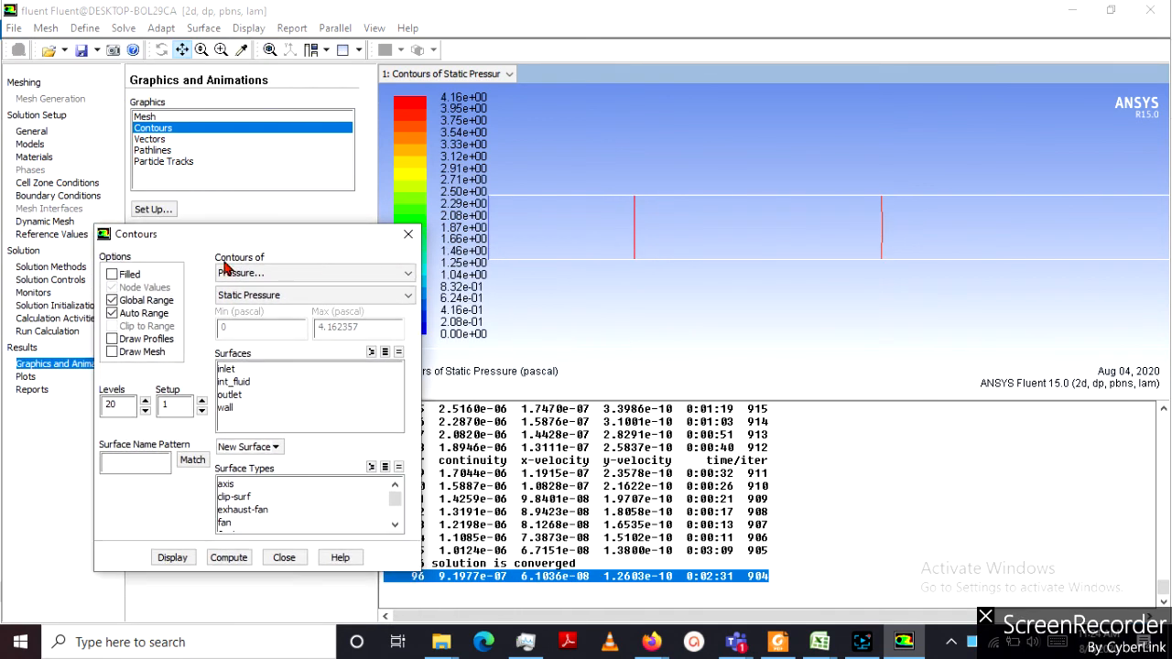
pyautogui.click(111, 274)
pyautogui.click(112, 288)
pyautogui.click(172, 558)
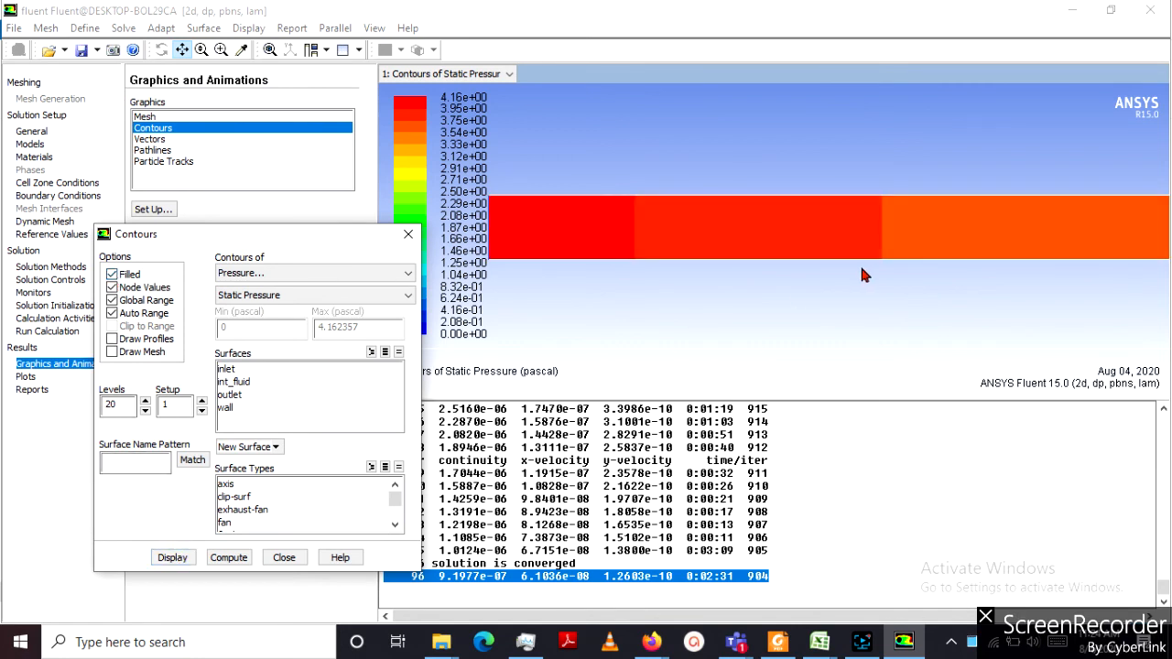
pyautogui.moveTo(793, 319); pyautogui.dragTo(638, 295)
pyautogui.moveTo(757, 264); pyautogui.dragTo(750, 256)
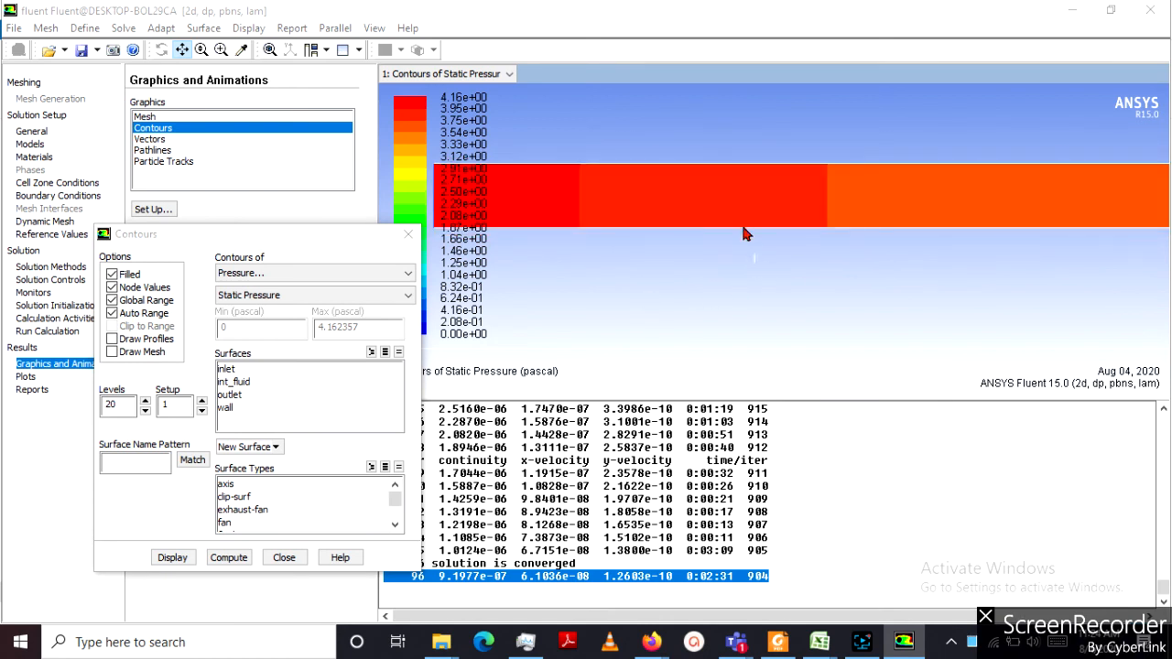
pyautogui.moveTo(750, 242); pyautogui.dragTo(692, 190, button='middle')
pyautogui.moveTo(1049, 290); pyautogui.dragTo(856, 172, button='middle')
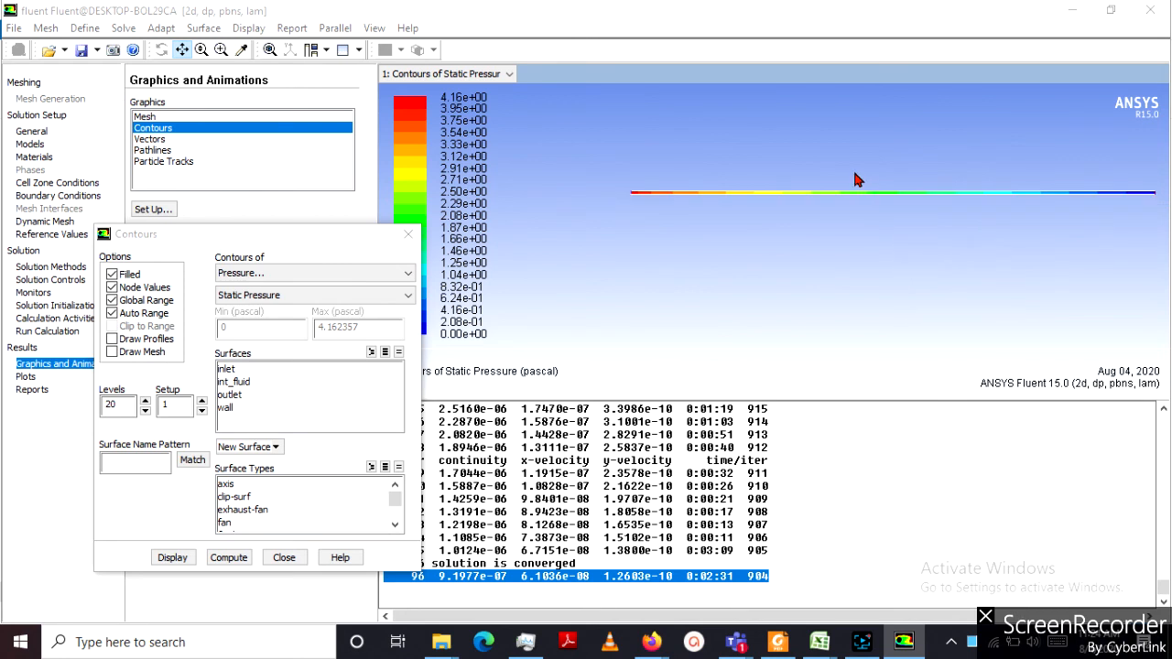
pyautogui.moveTo(602, 139); pyautogui.dragTo(1156, 257, button='middle')
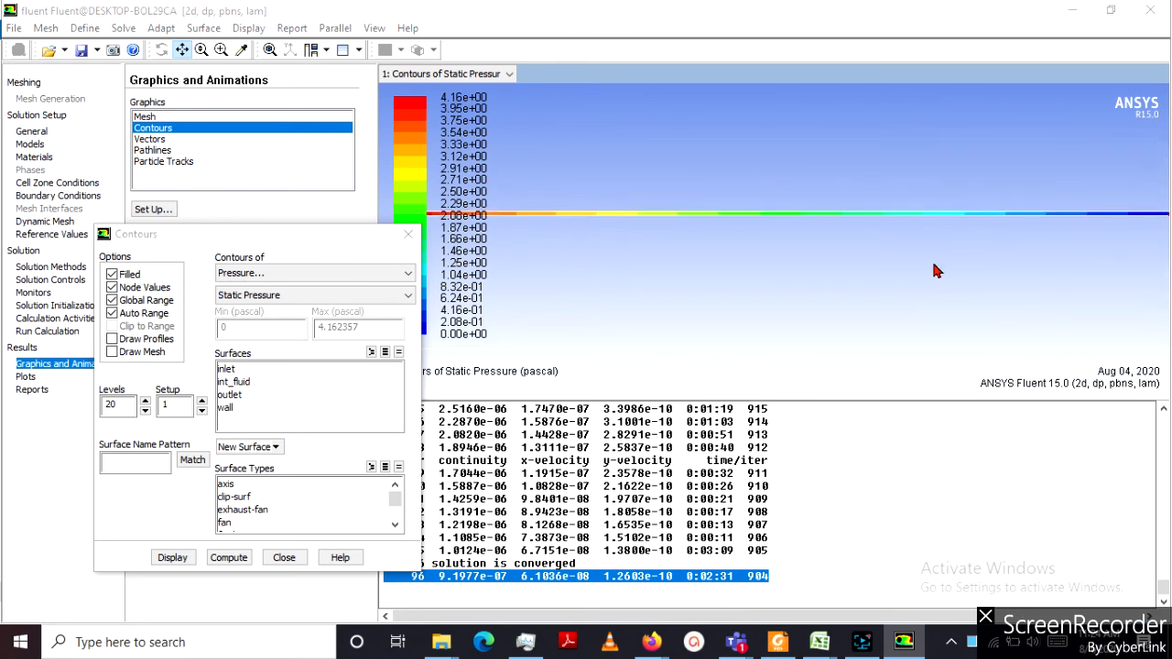
# Switch the contour variable to Velocity, Stream Function, and display it as filled contours
pyautogui.moveTo(344, 238); pyautogui.dragTo(242, 228)
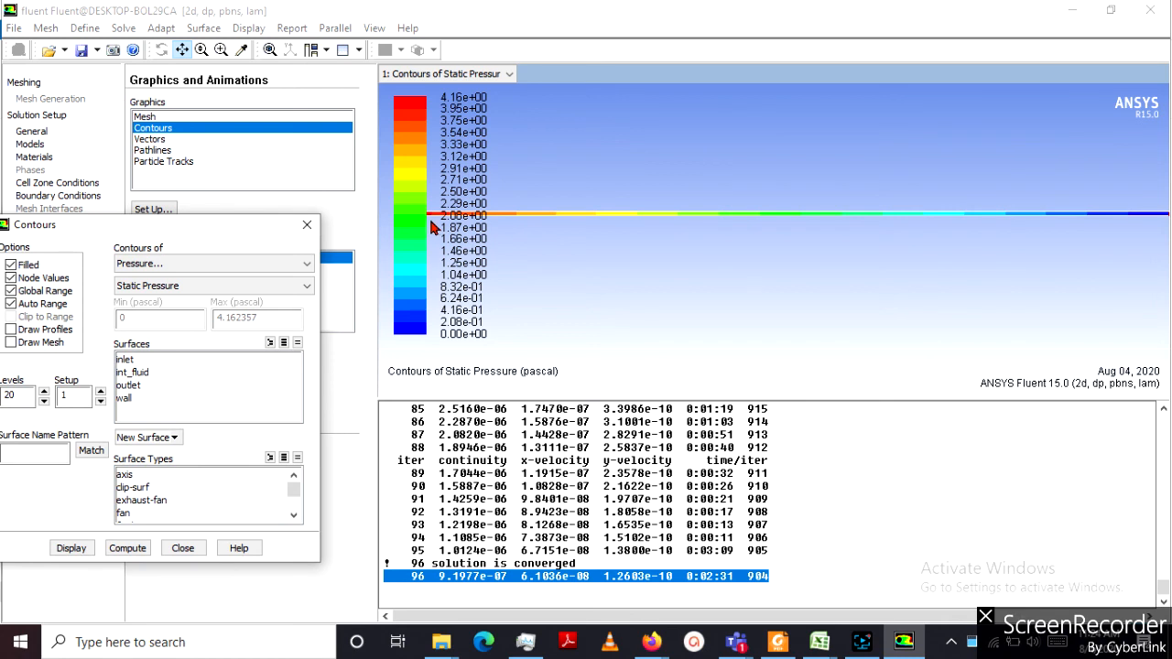
pyautogui.click(163, 263)
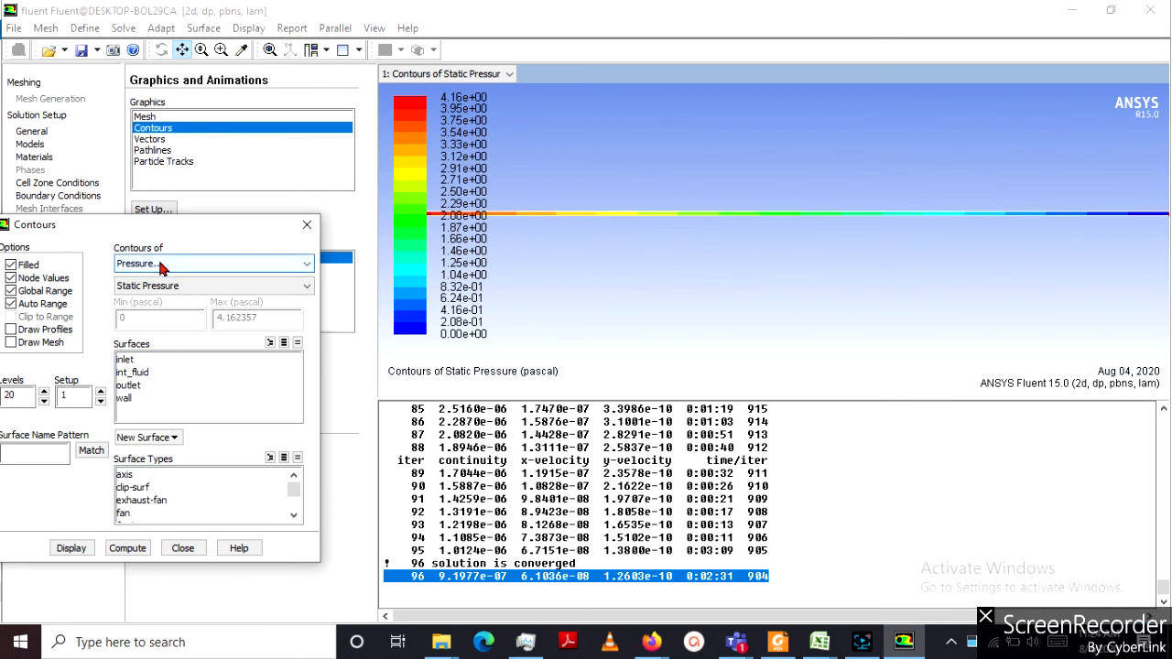
pyautogui.click(161, 302)
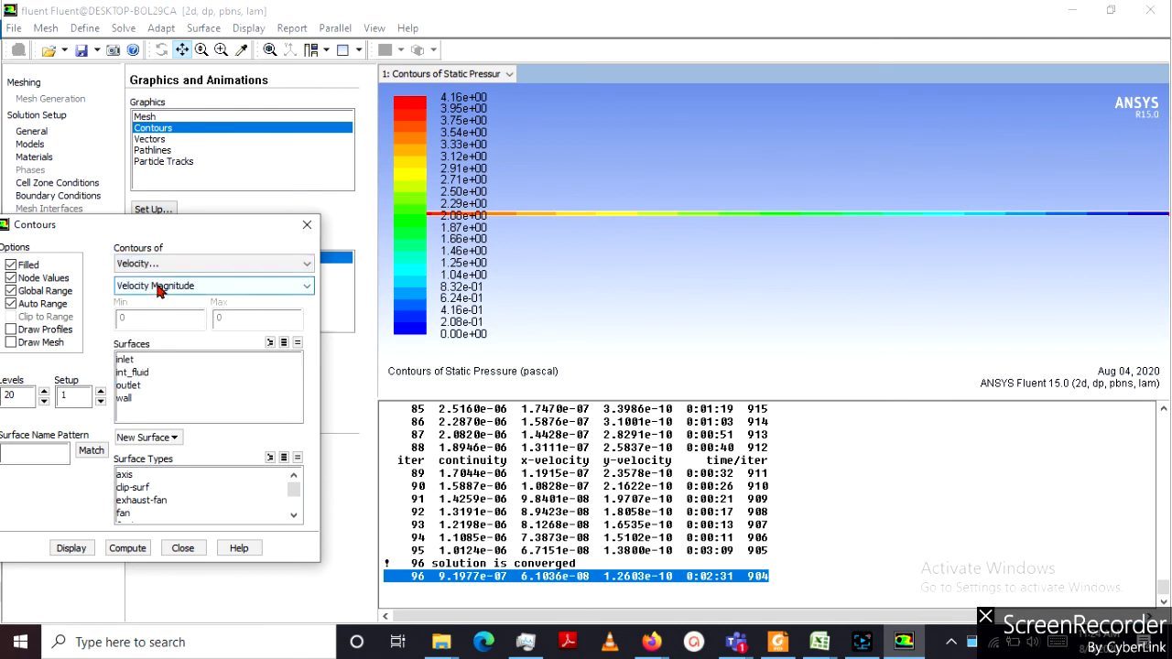
pyautogui.click(157, 287)
pyautogui.click(156, 335)
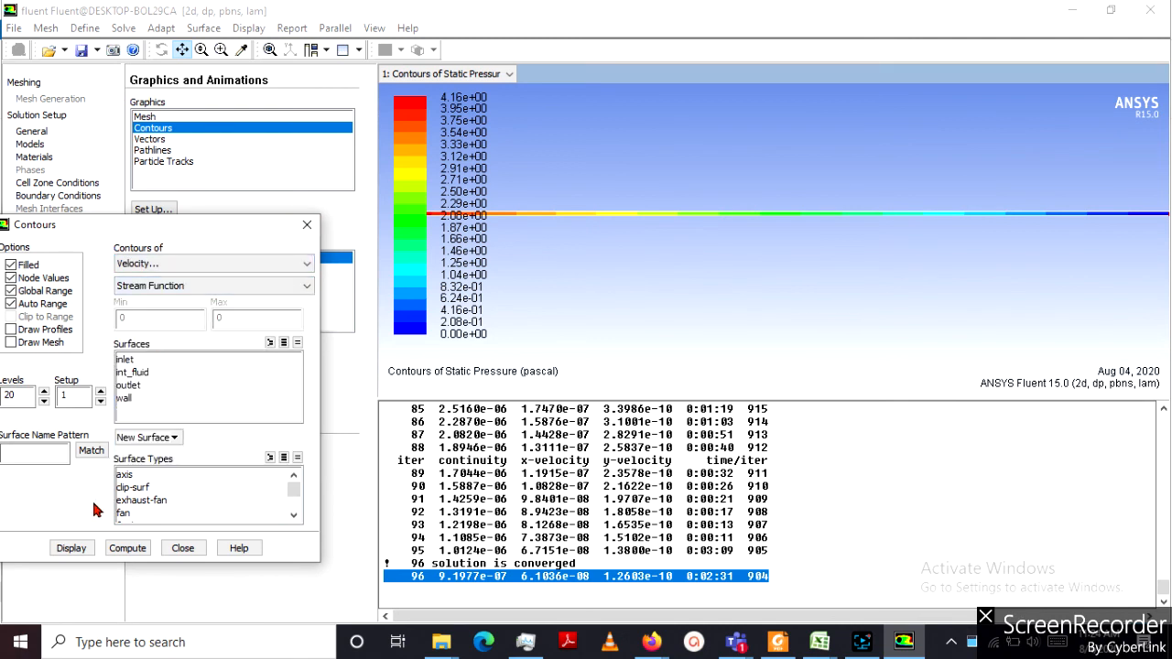
pyautogui.click(70, 548)
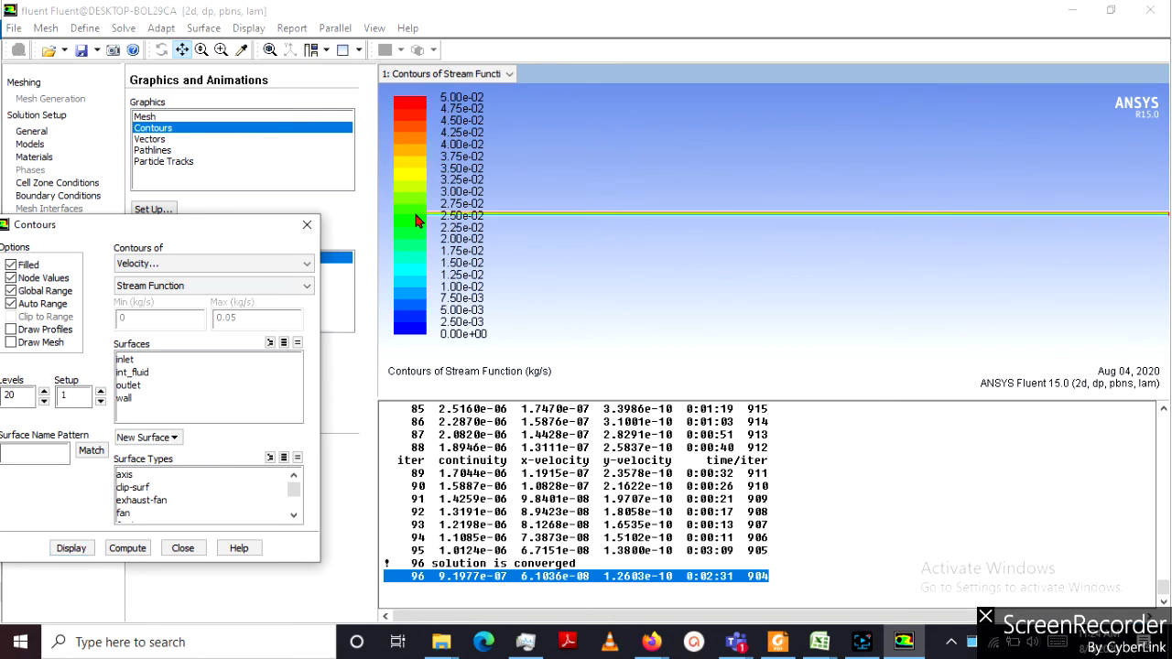
# Redisplay the stream function as unfilled contour lines and inspect the streamlines in a magnified section of the pipe
pyautogui.moveTo(209, 231); pyautogui.dragTo(267, 236)
pyautogui.click(68, 269)
pyautogui.click(129, 552)
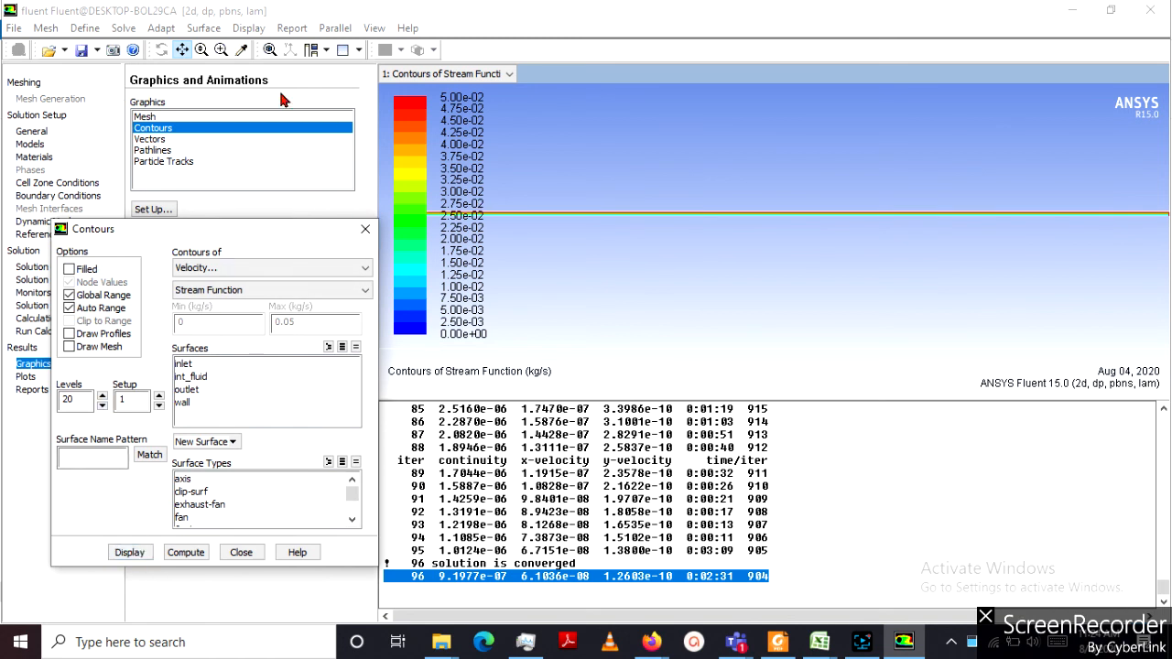
pyautogui.click(221, 49)
pyautogui.moveTo(539, 189); pyautogui.dragTo(620, 253)
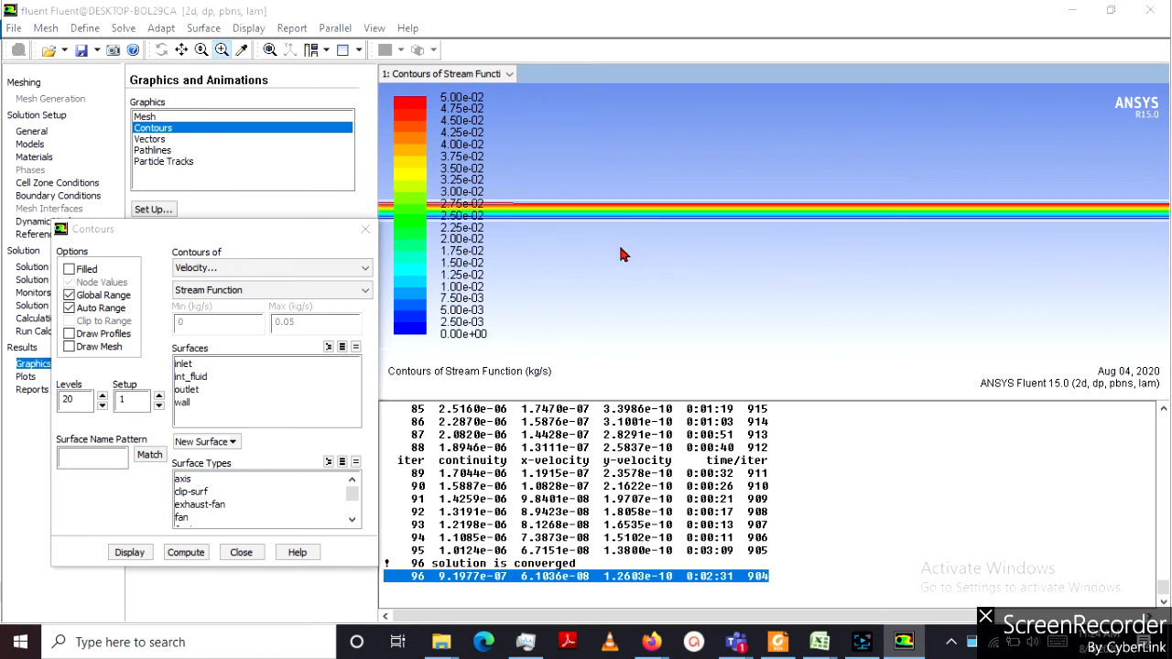
pyautogui.moveTo(565, 172); pyautogui.dragTo(700, 275)
pyautogui.moveTo(639, 170); pyautogui.dragTo(749, 256)
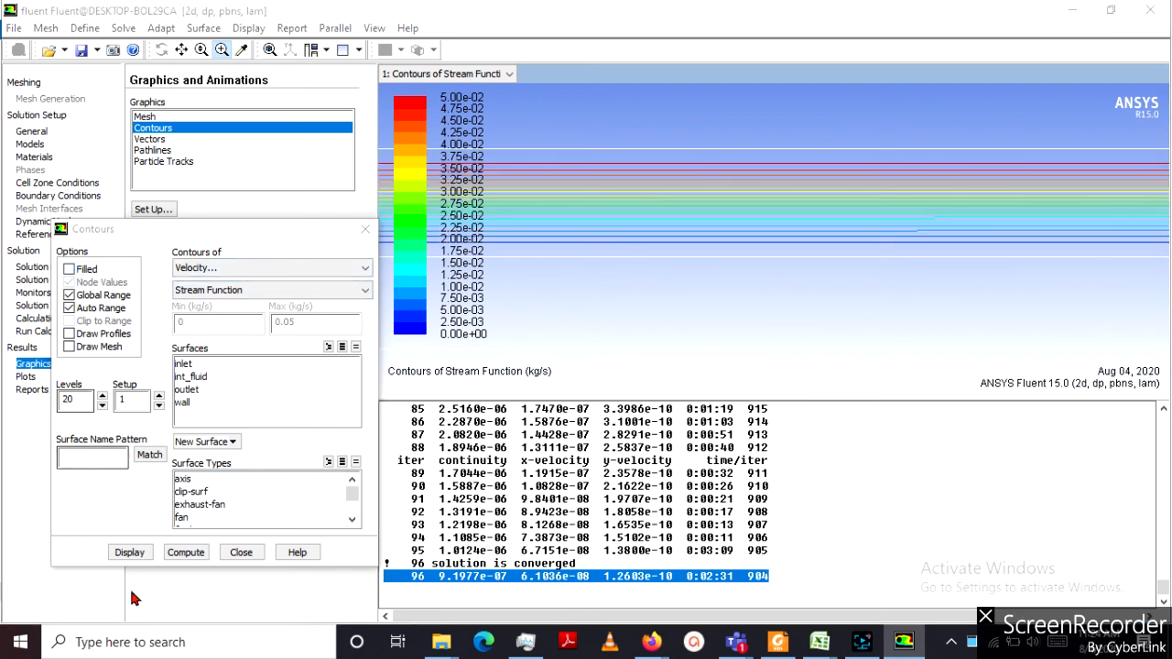
pyautogui.click(129, 552)
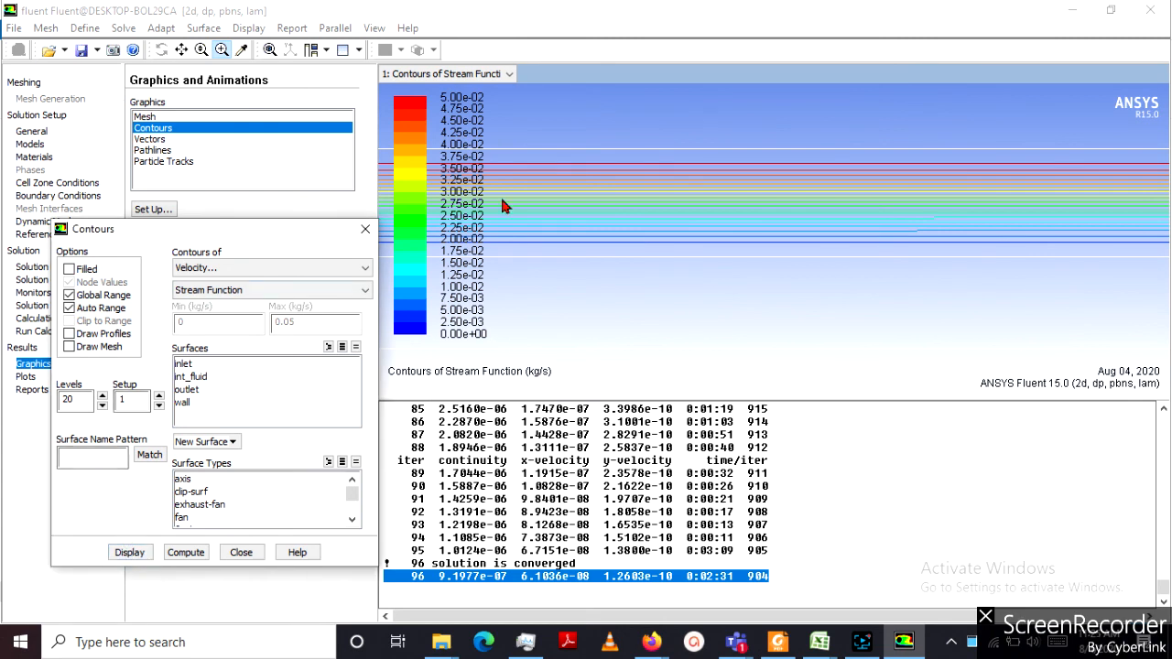
# Inspect the stream function lines along the pipe and in a magnified view of the inlet end, and close the contour settings
pyautogui.moveTo(491, 216); pyautogui.dragTo(709, 242)
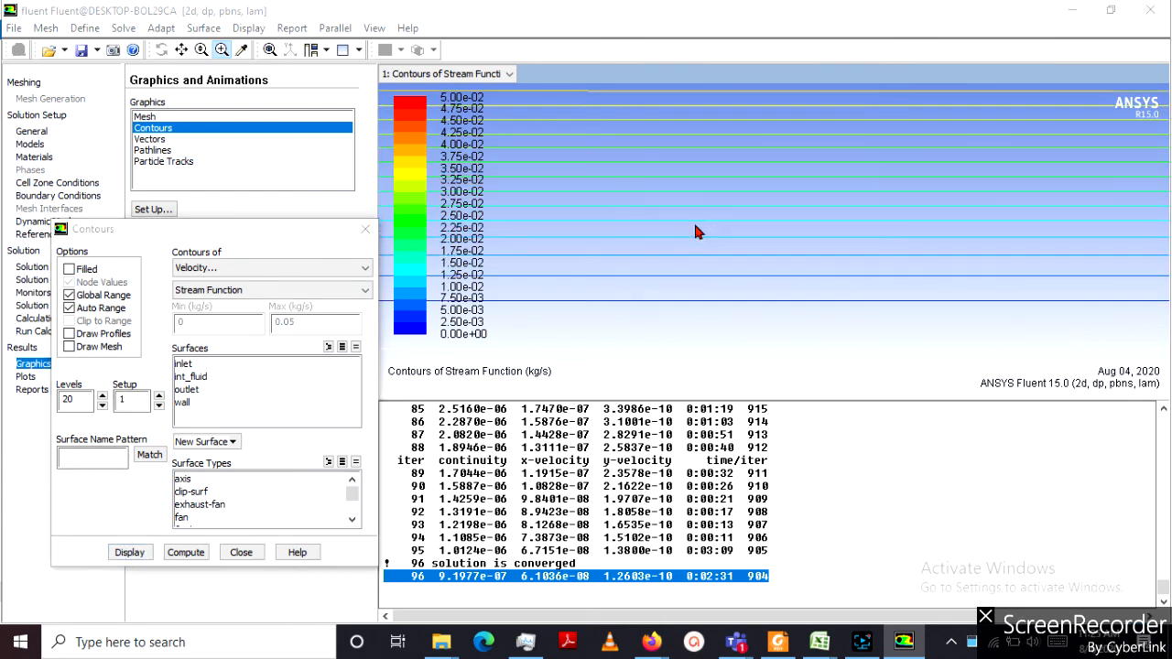
pyautogui.moveTo(689, 302); pyautogui.dragTo(655, 217)
pyautogui.moveTo(720, 310); pyautogui.dragTo(660, 155)
pyautogui.moveTo(580, 229); pyautogui.dragTo(531, 185)
pyautogui.moveTo(671, 169); pyautogui.dragTo(872, 310)
pyautogui.moveTo(691, 133); pyautogui.dragTo(755, 259)
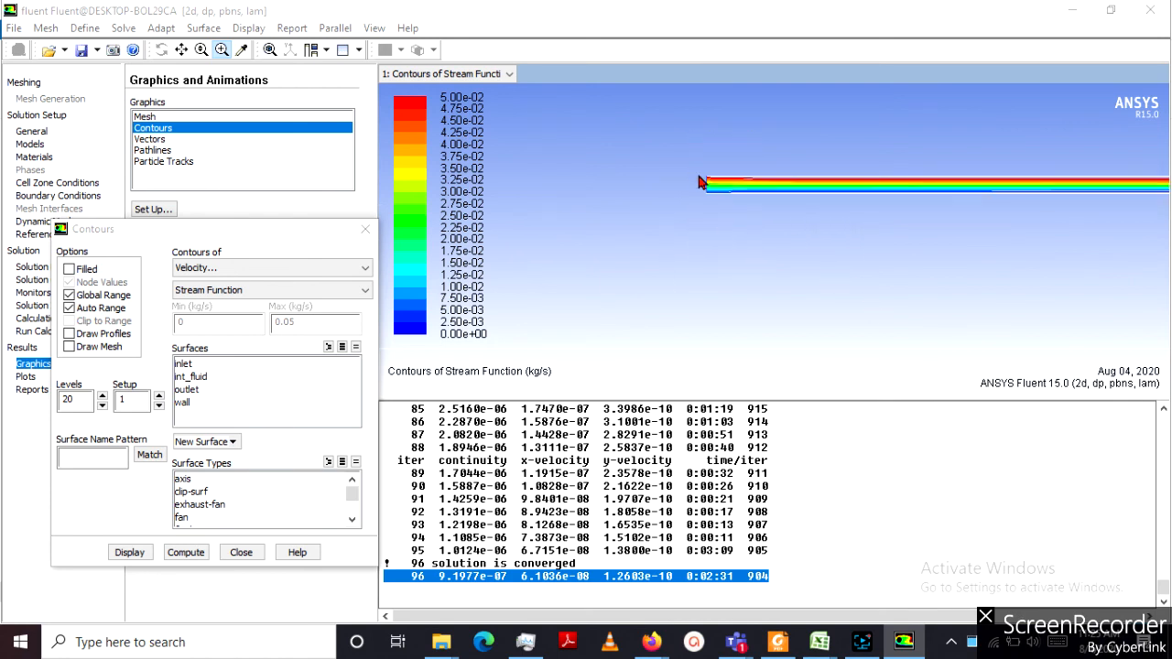
pyautogui.moveTo(699, 142); pyautogui.dragTo(862, 243)
pyautogui.moveTo(617, 181); pyautogui.dragTo(755, 280)
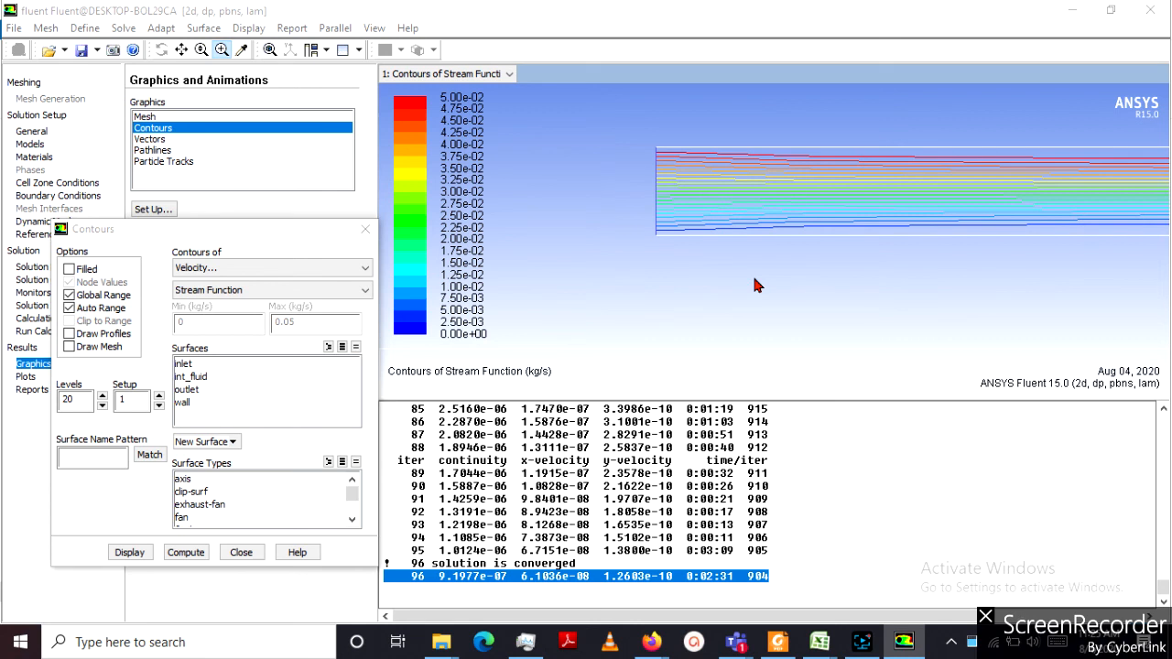
pyautogui.moveTo(170, 228); pyautogui.dragTo(198, 216)
pyautogui.click(392, 216)
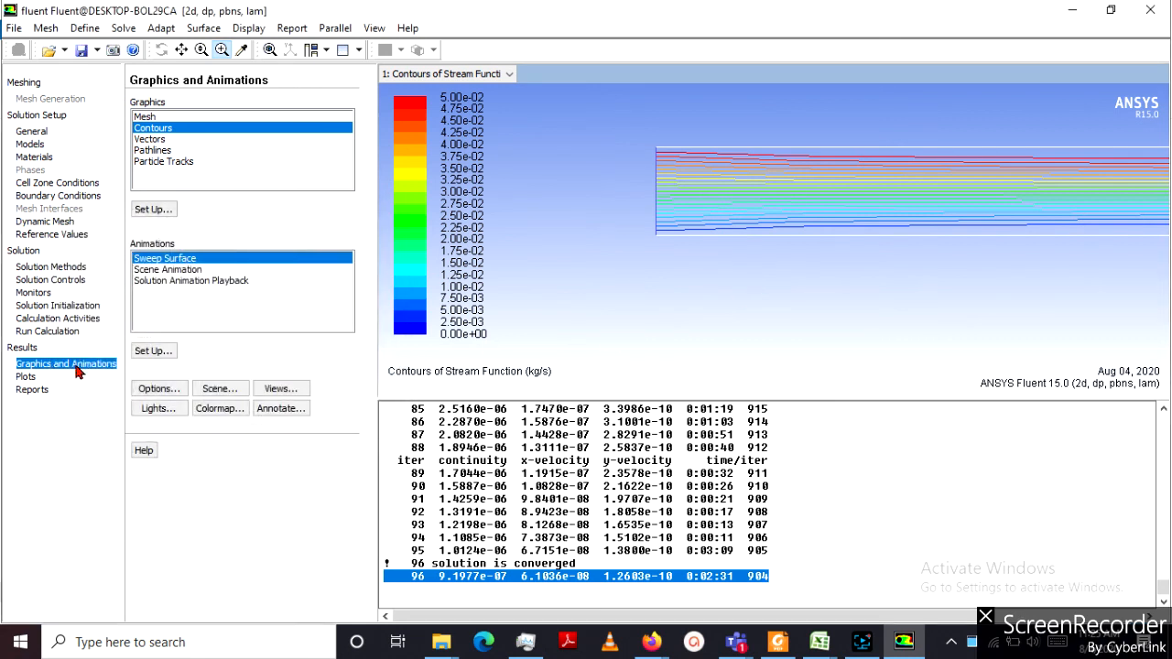
# Open the setup of the Solution XY Plot
pyautogui.click(26, 377)
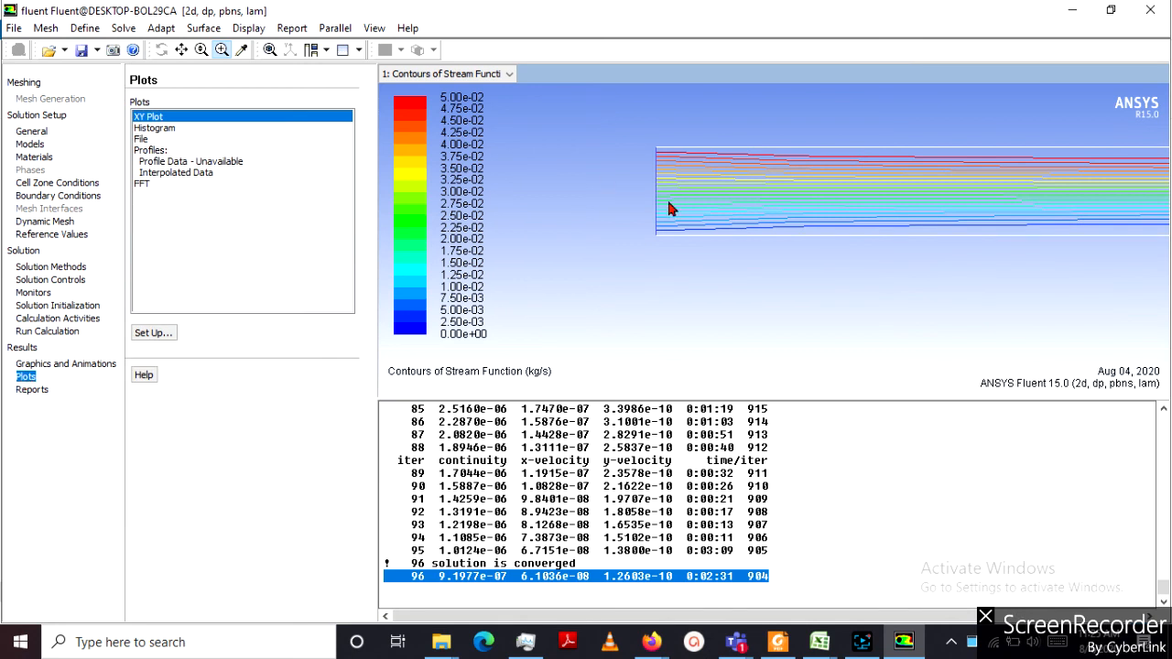
pyautogui.doubleClick(168, 126)
pyautogui.moveTo(208, 199); pyautogui.dragTo(298, 123)
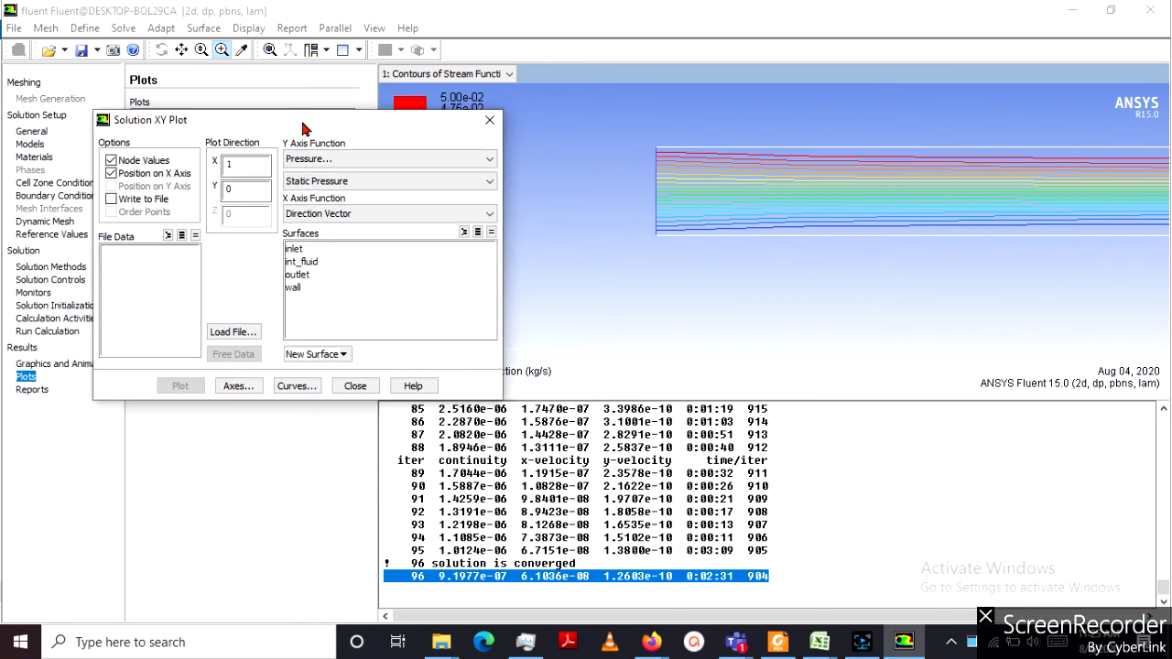
# Try to create a new line surface from x0 0, y0 .5 to x1 8, y1 .5 m
pyautogui.click(311, 354)
pyautogui.click(344, 393)
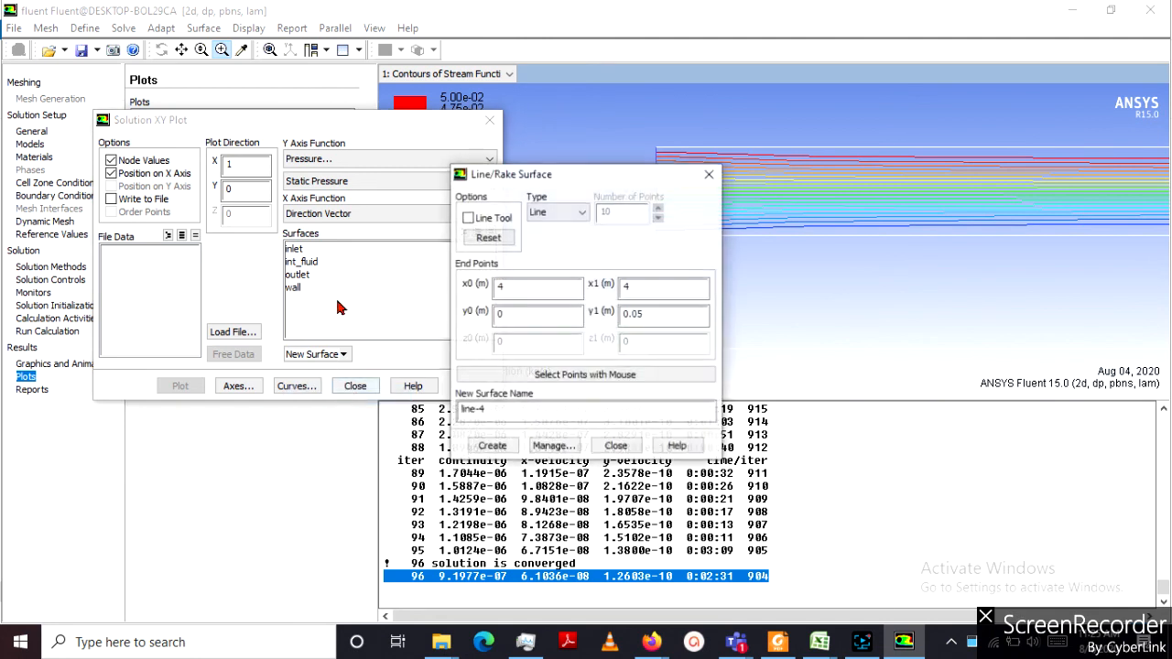
pyautogui.moveTo(523, 289); pyautogui.dragTo(467, 289)
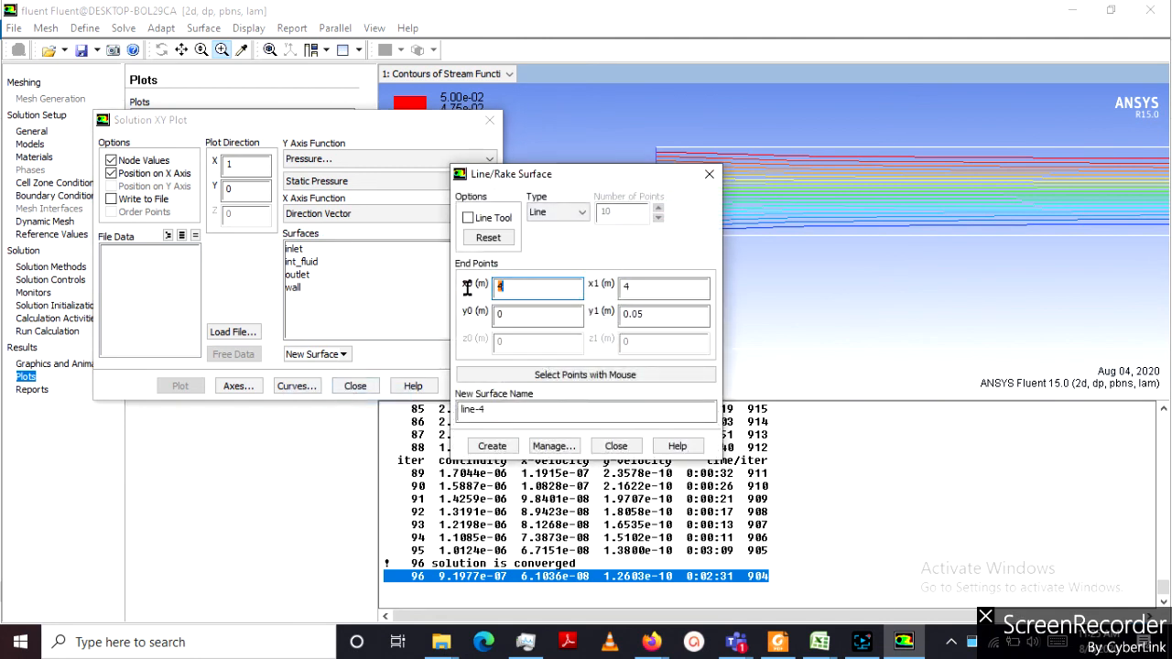
pyautogui.write('0')
pyautogui.moveTo(513, 313); pyautogui.dragTo(481, 313)
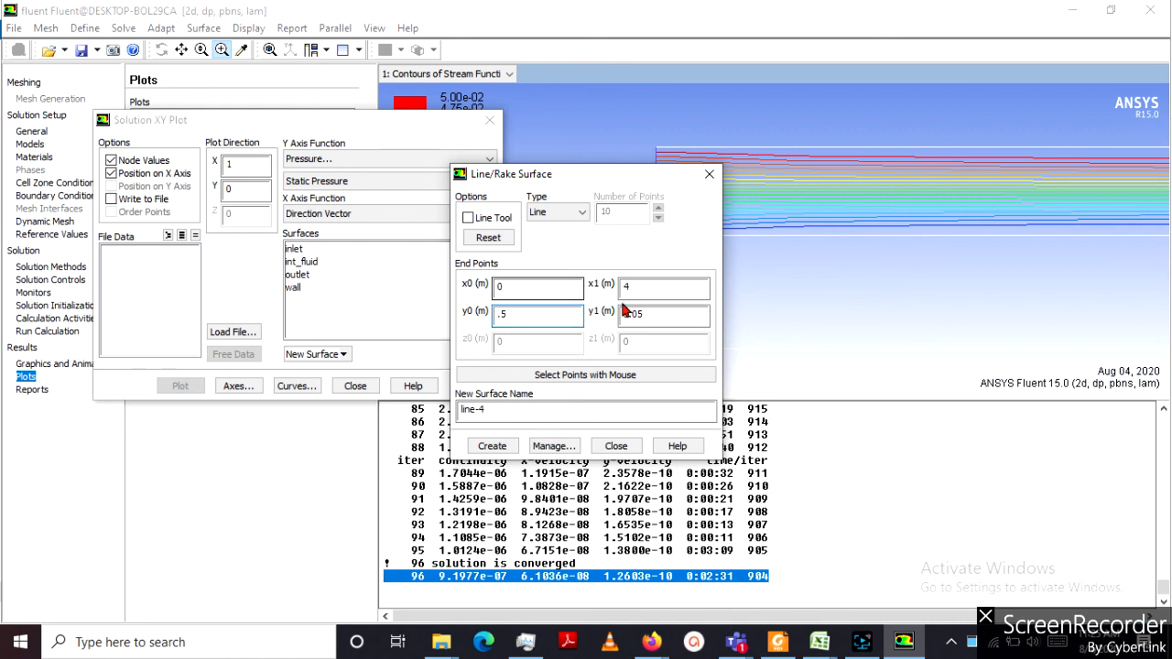
pyautogui.moveTo(665, 313); pyautogui.dragTo(586, 314)
pyautogui.write('.5')
pyautogui.moveTo(654, 287); pyautogui.dragTo(594, 286)
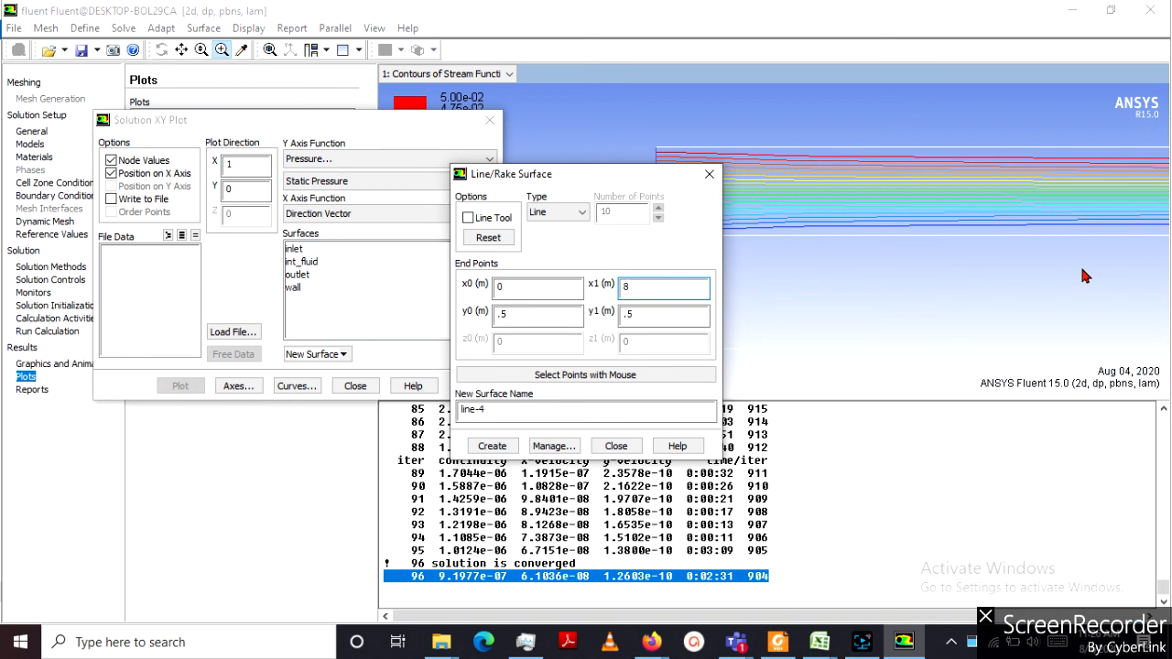
pyautogui.click(492, 447)
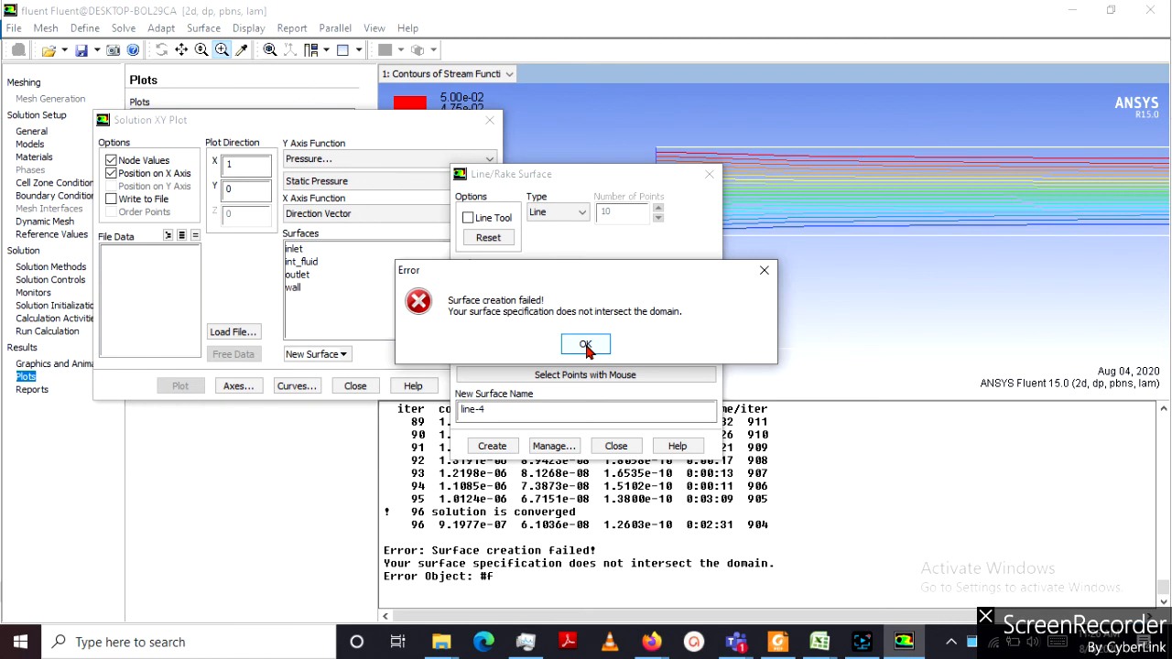
pyautogui.click(585, 345)
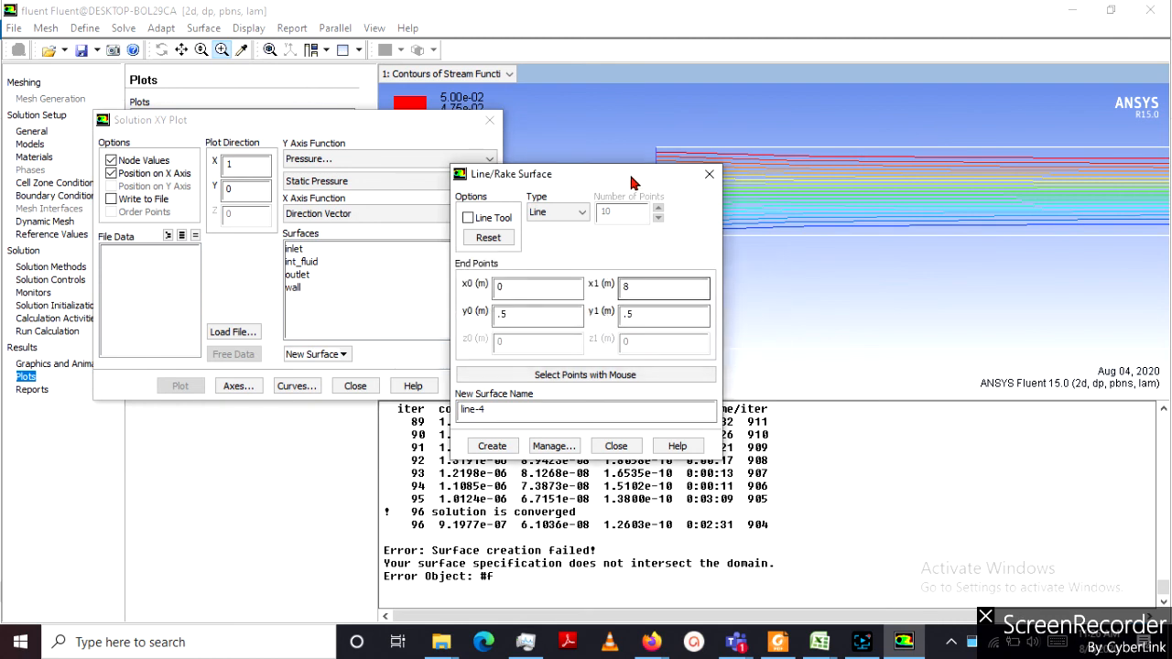
# Try to create the line surface again with its x1 end point set to 4 m
pyautogui.moveTo(627, 183); pyautogui.dragTo(495, 162)
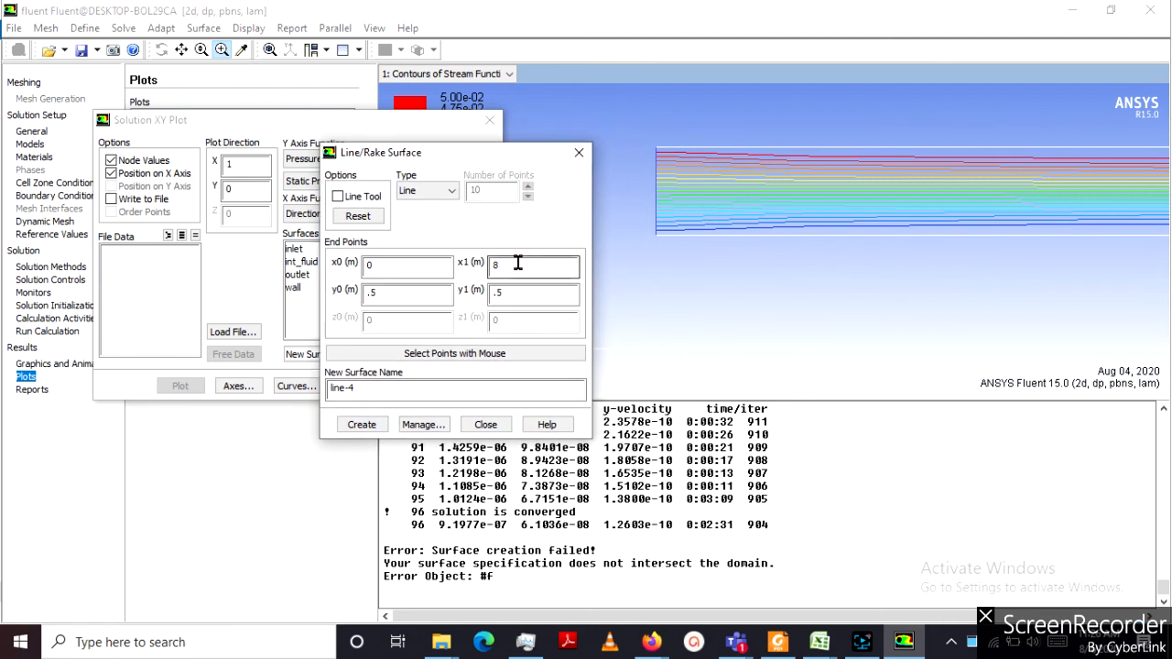
pyautogui.moveTo(517, 262); pyautogui.dragTo(471, 272)
pyautogui.write('4')
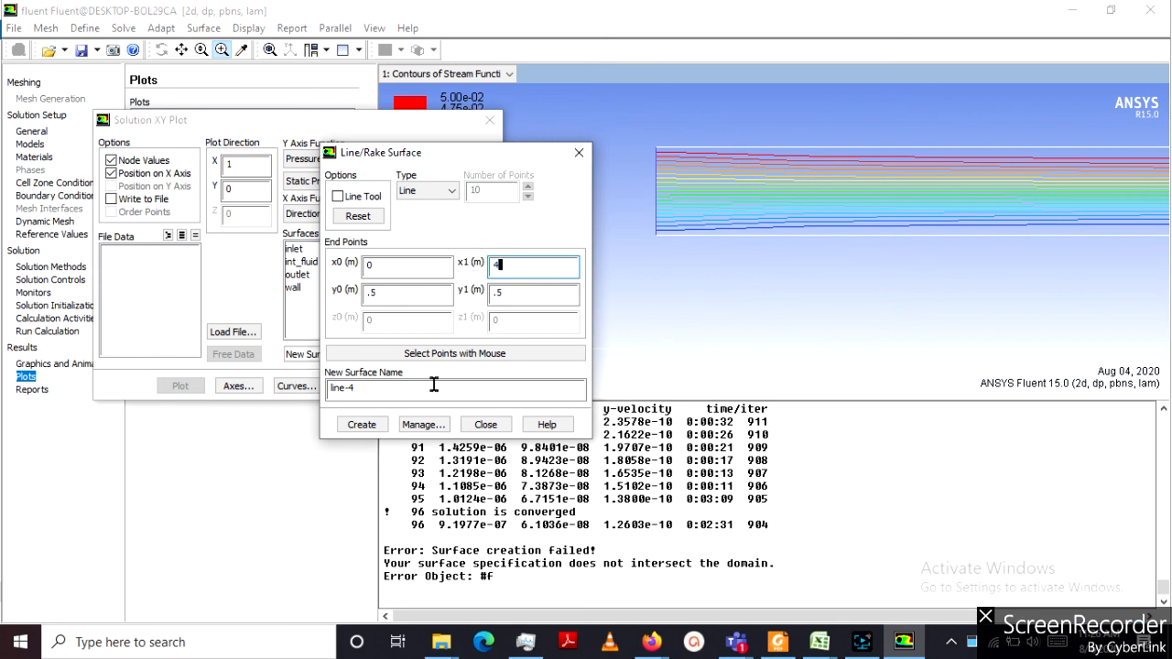
pyautogui.click(362, 424)
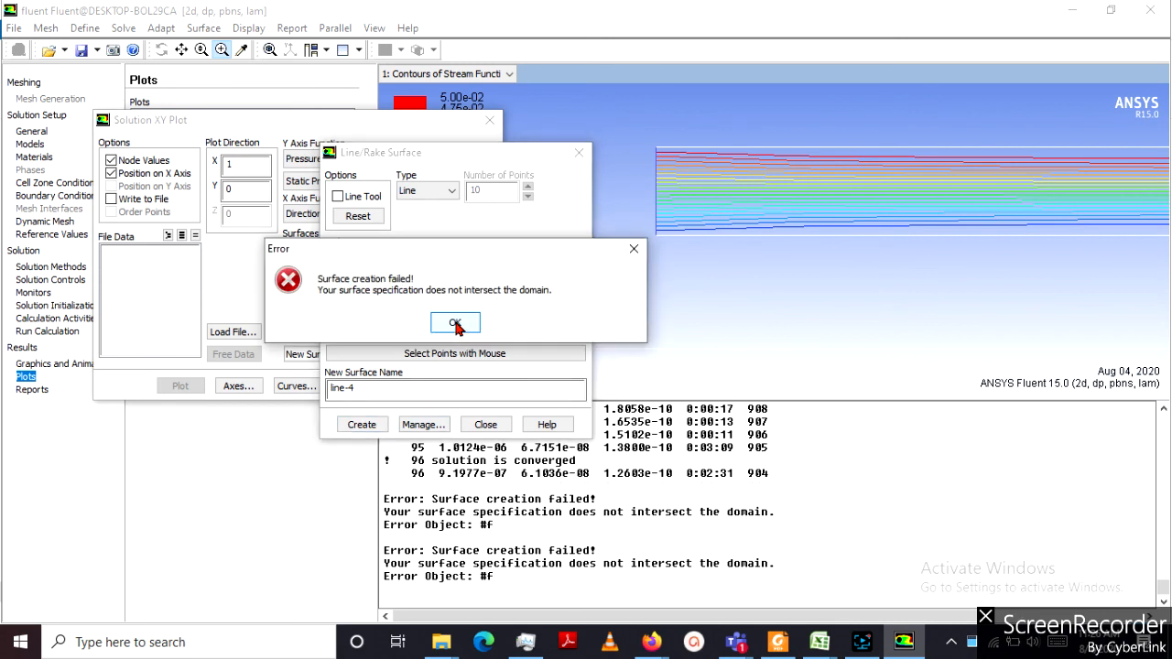
pyautogui.click(455, 325)
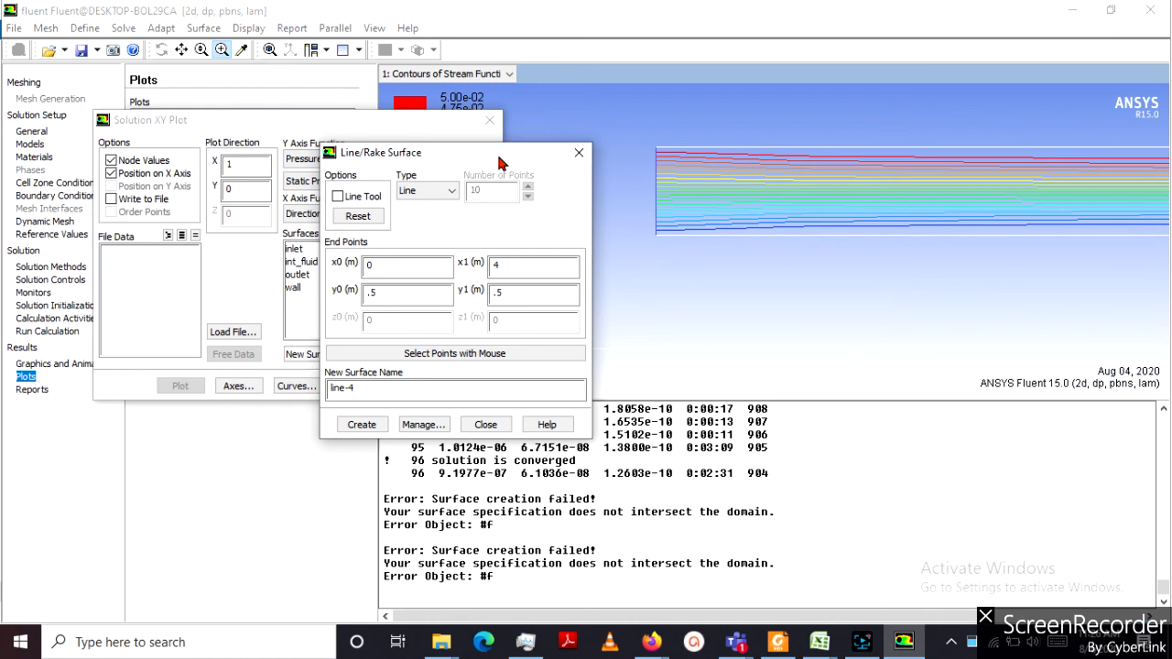
pyautogui.moveTo(498, 157); pyautogui.dragTo(527, 131)
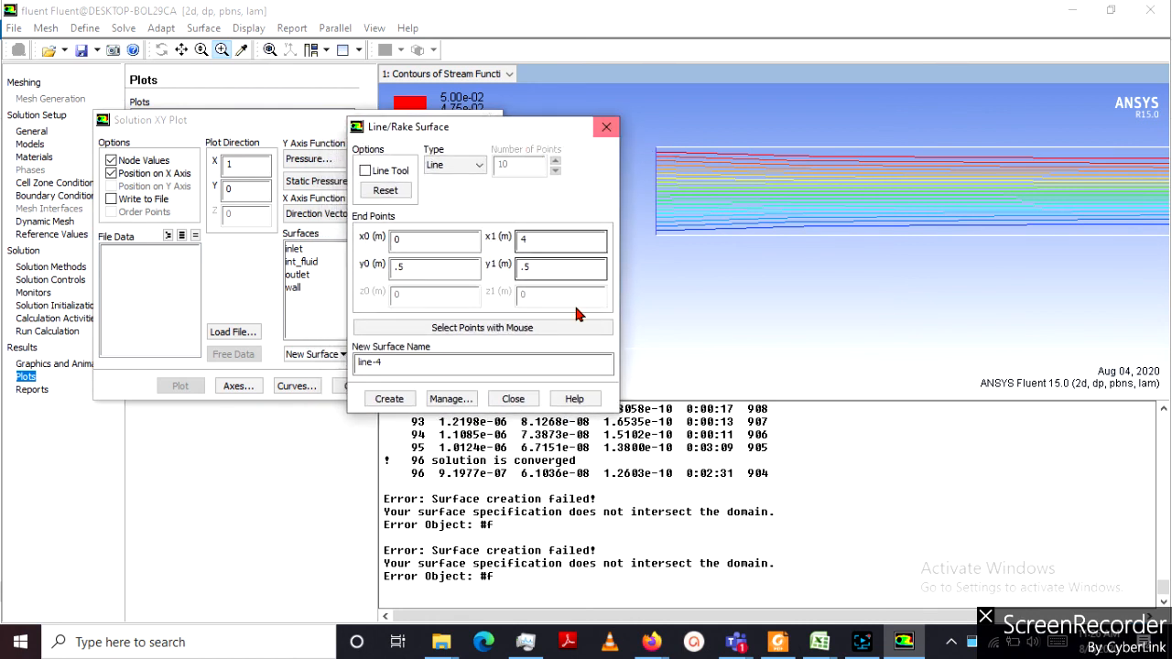
pyautogui.click(536, 328)
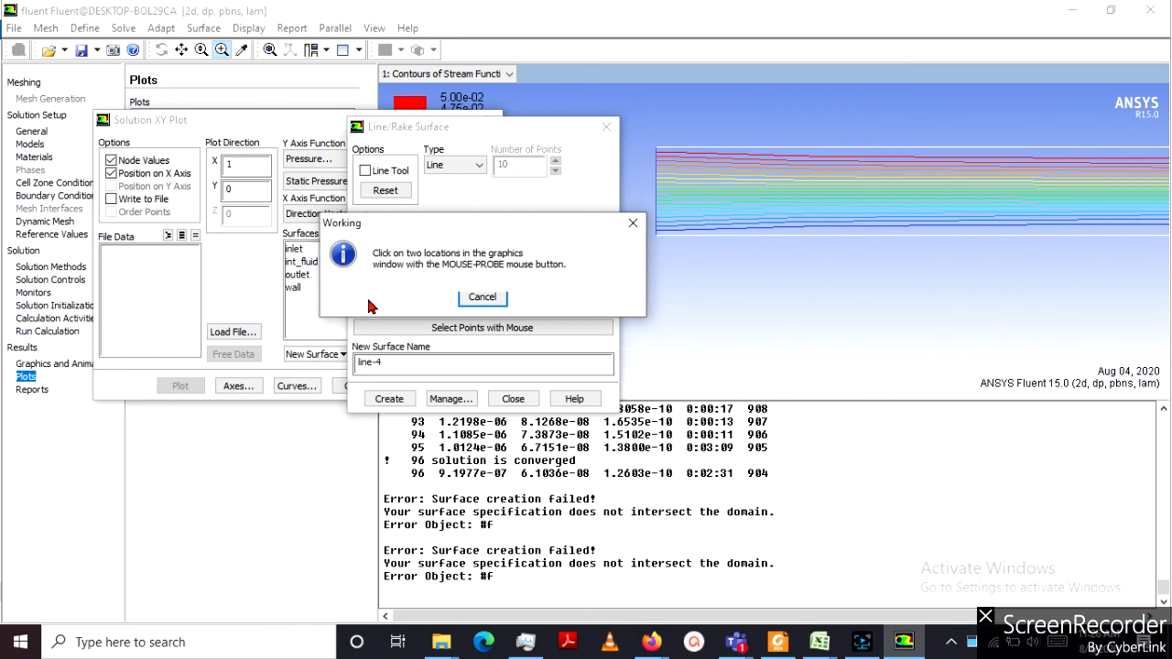
pyautogui.click(478, 297)
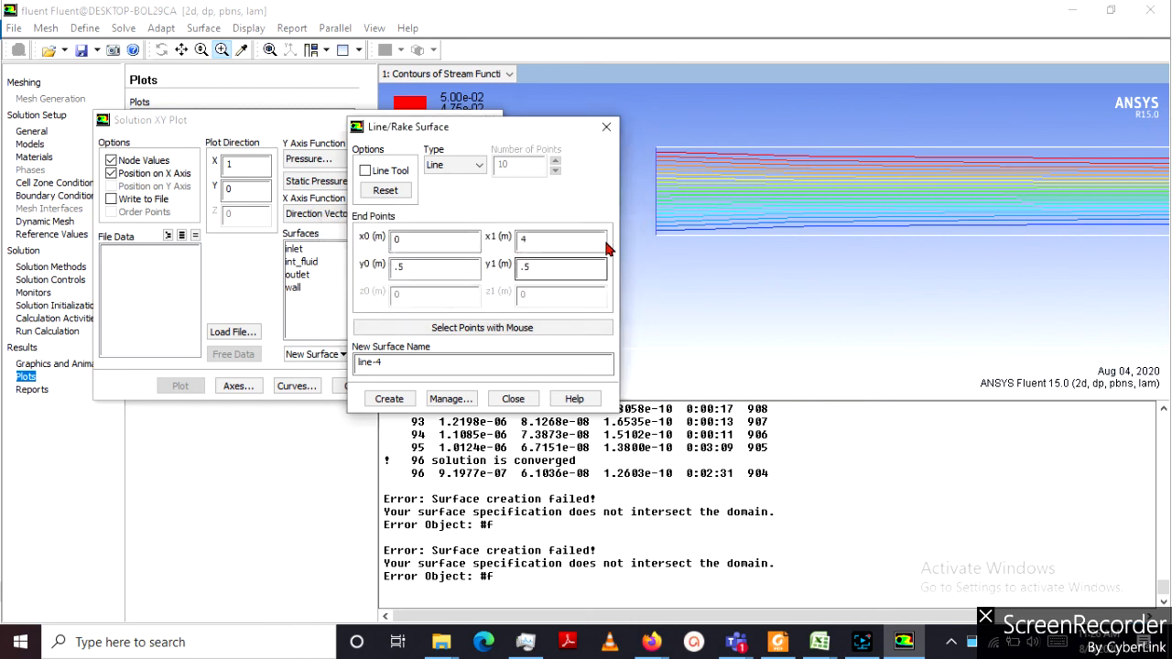
pyautogui.click(661, 198)
pyautogui.click(1073, 224)
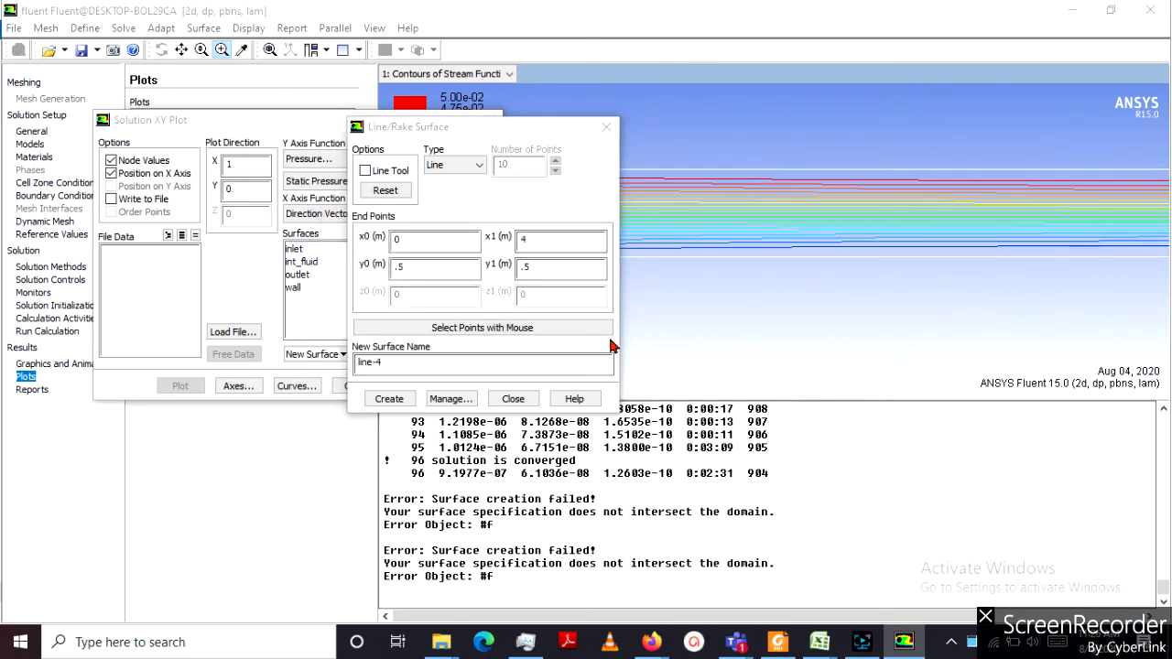
pyautogui.click(514, 399)
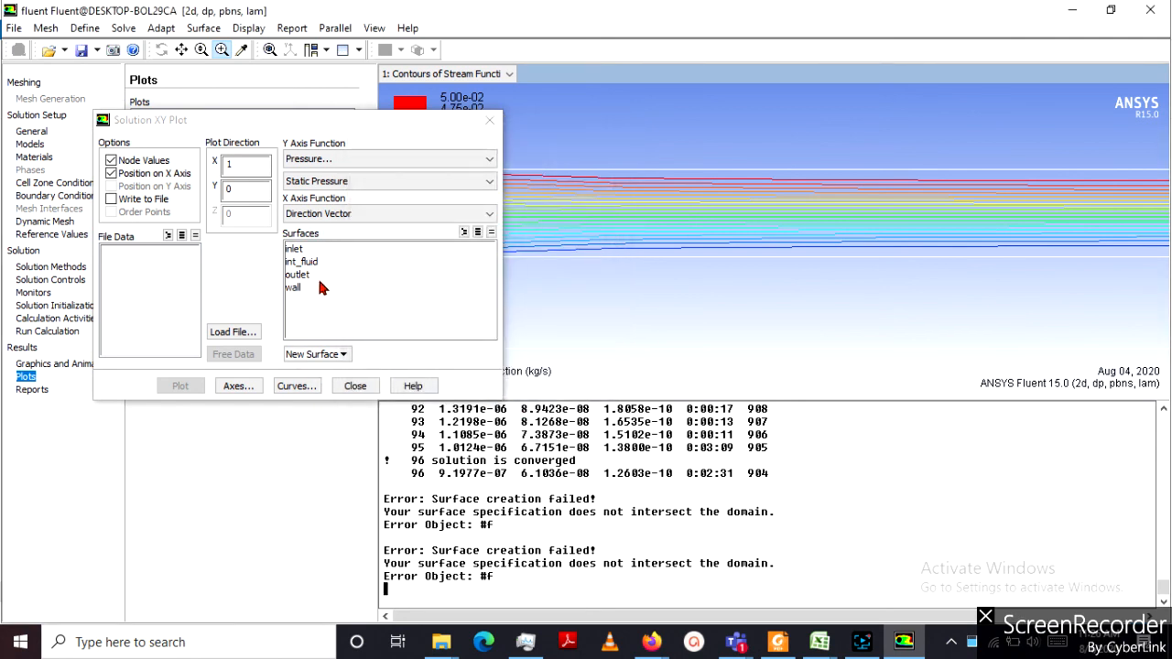
# Plot velocity magnitude at the outlet on the X axis against position on the Y axis instead of the X axis
pyautogui.moveTo(393, 127); pyautogui.dragTo(401, 107)
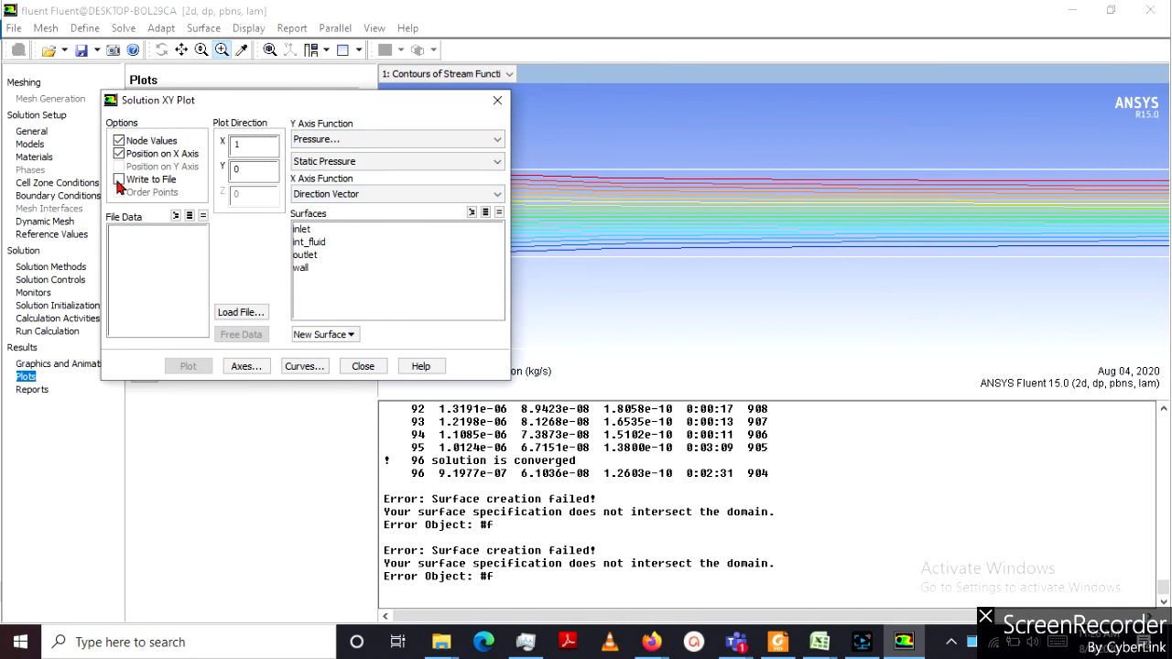
pyautogui.click(119, 154)
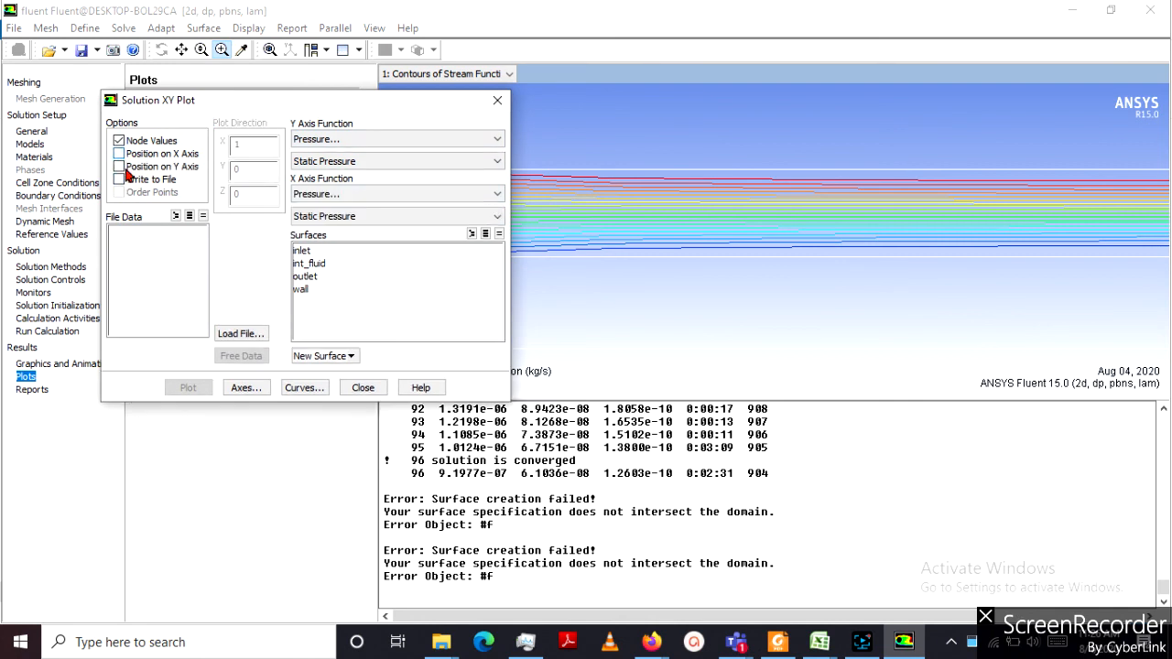
pyautogui.click(119, 166)
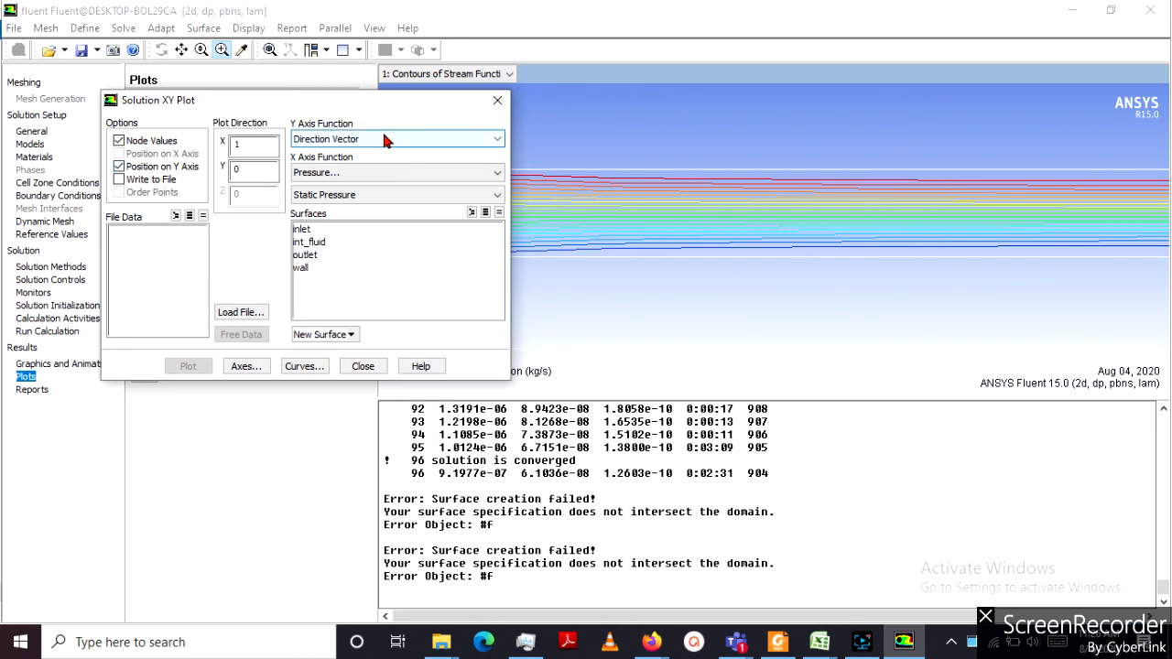
pyautogui.moveTo(369, 98); pyautogui.dragTo(317, 101)
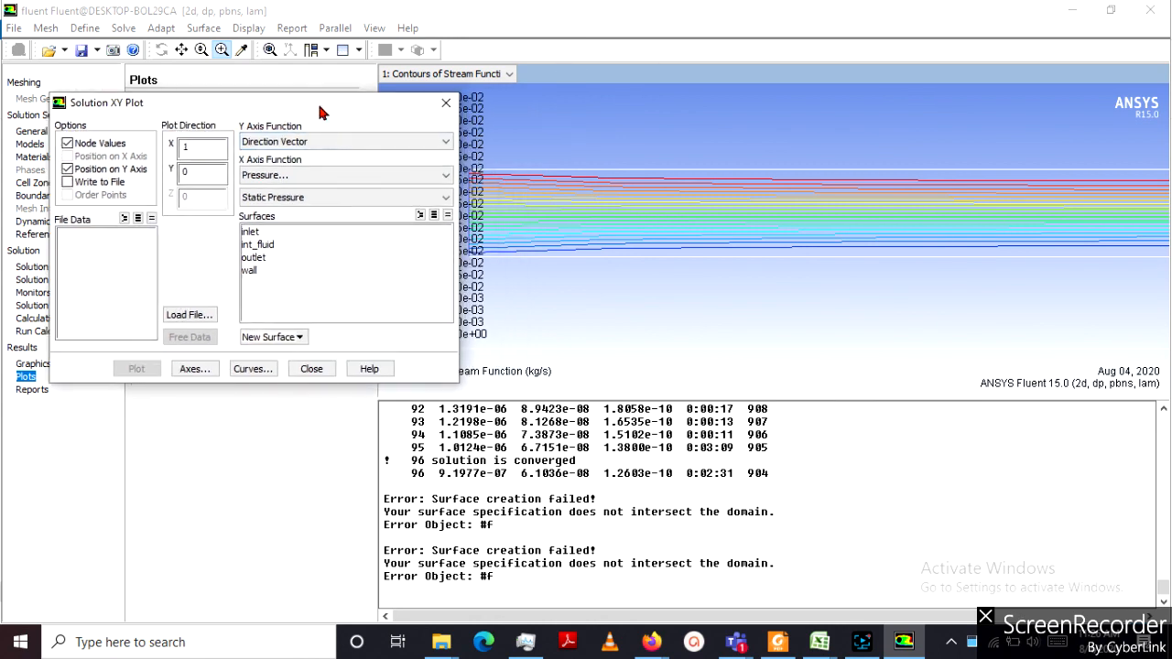
pyautogui.click(296, 178)
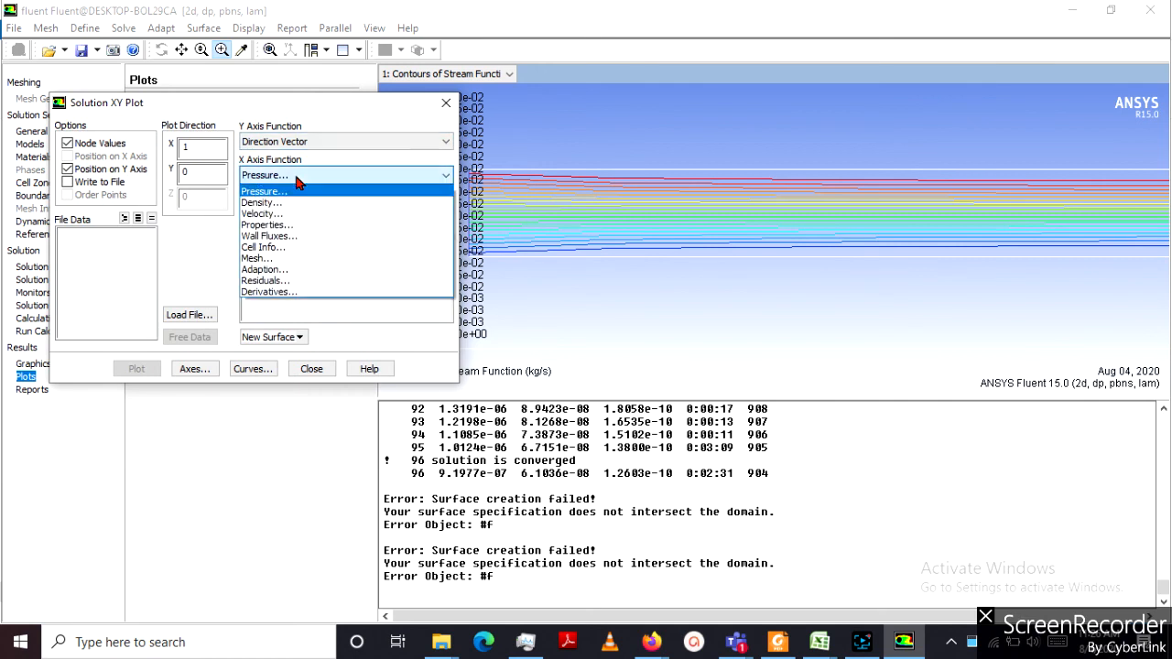
pyautogui.click(289, 216)
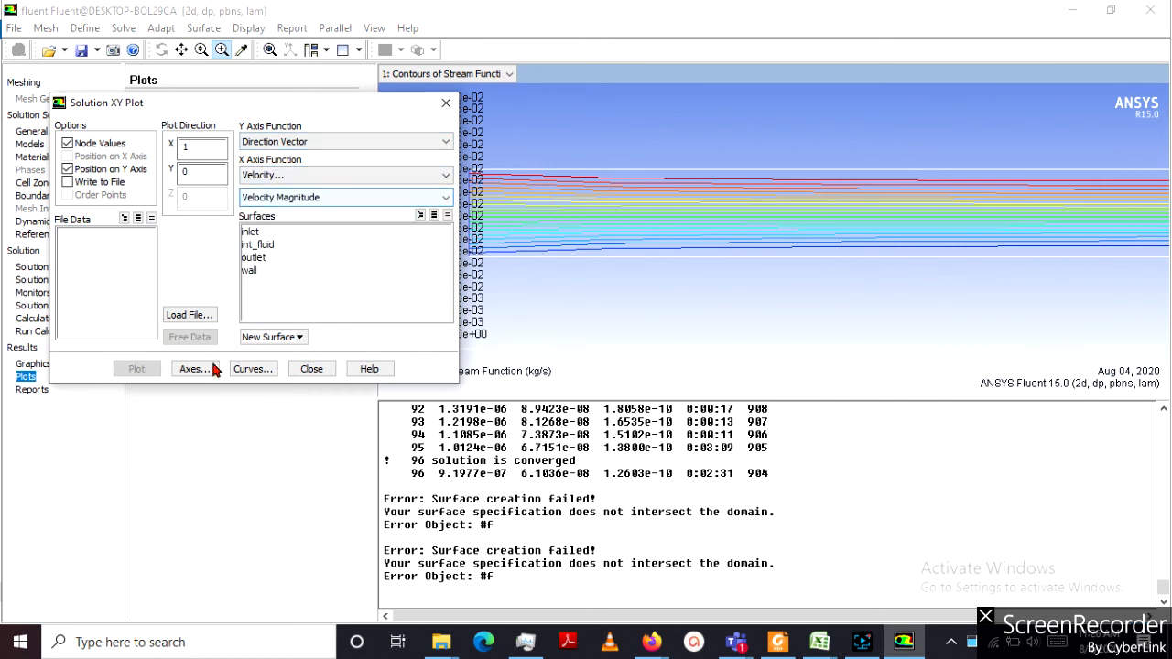
pyautogui.click(257, 258)
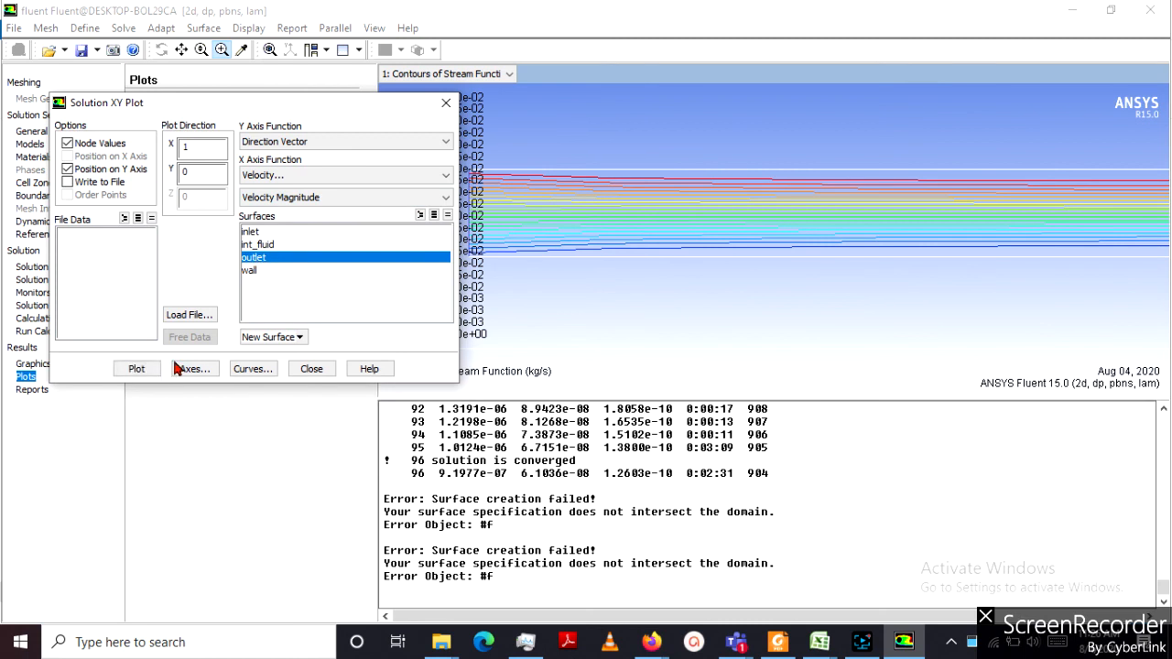
pyautogui.click(136, 369)
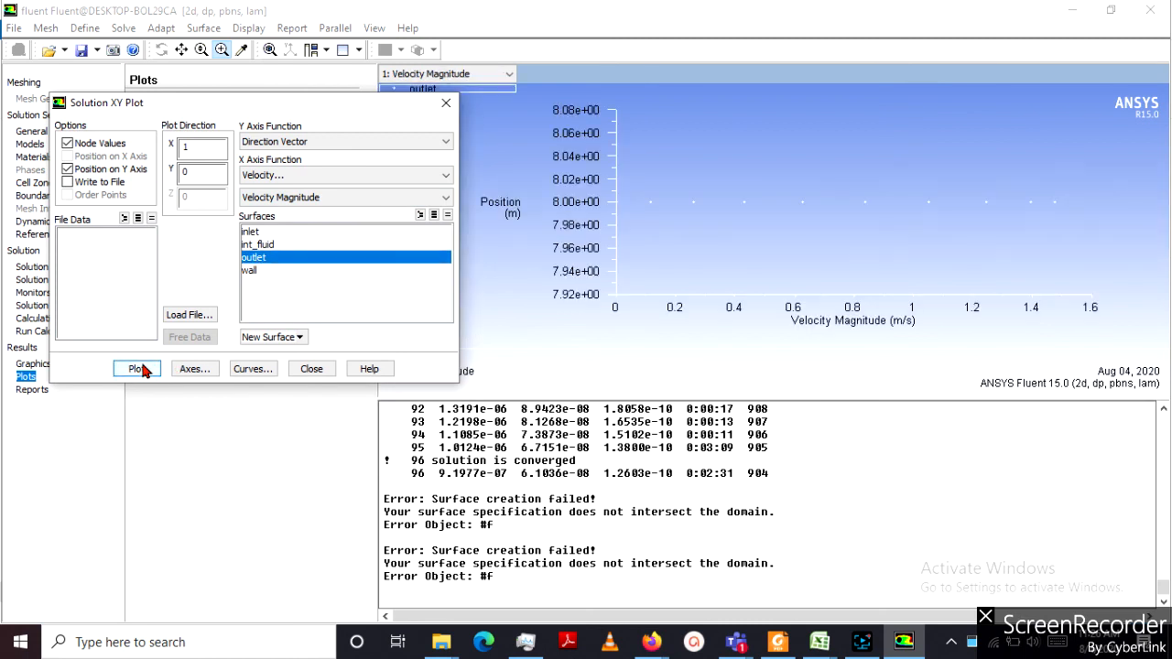
# Start a new line surface for the XY plot and set both its x0 and x1 end points to 1 m
pyautogui.moveTo(245, 105); pyautogui.dragTo(284, 103)
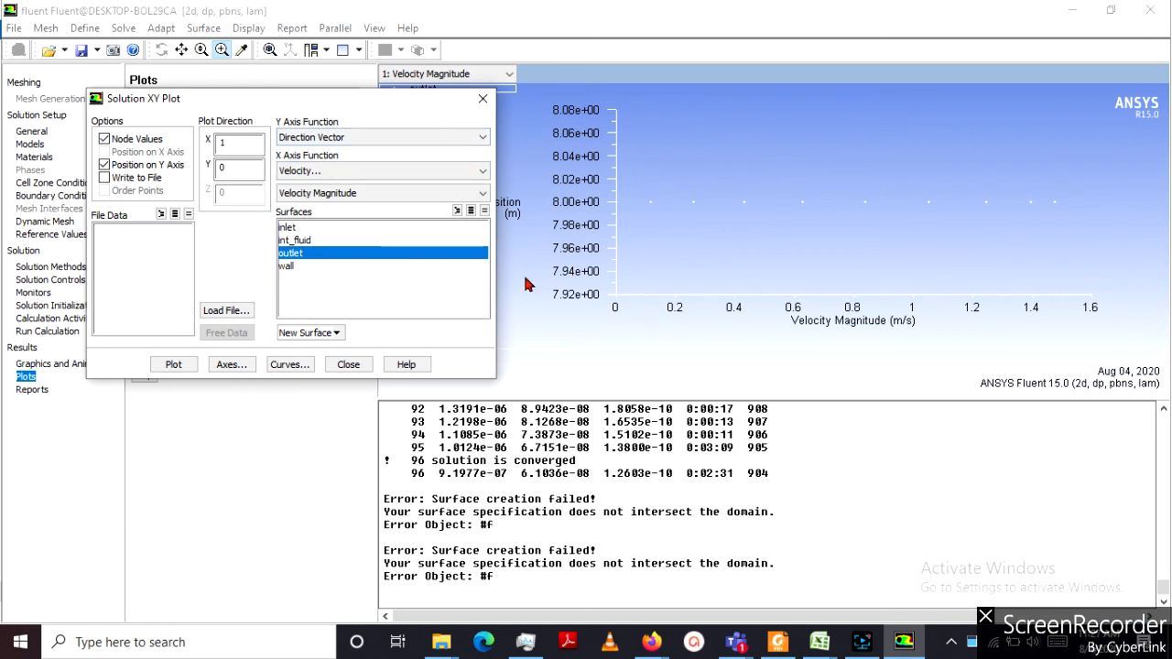
pyautogui.click(304, 335)
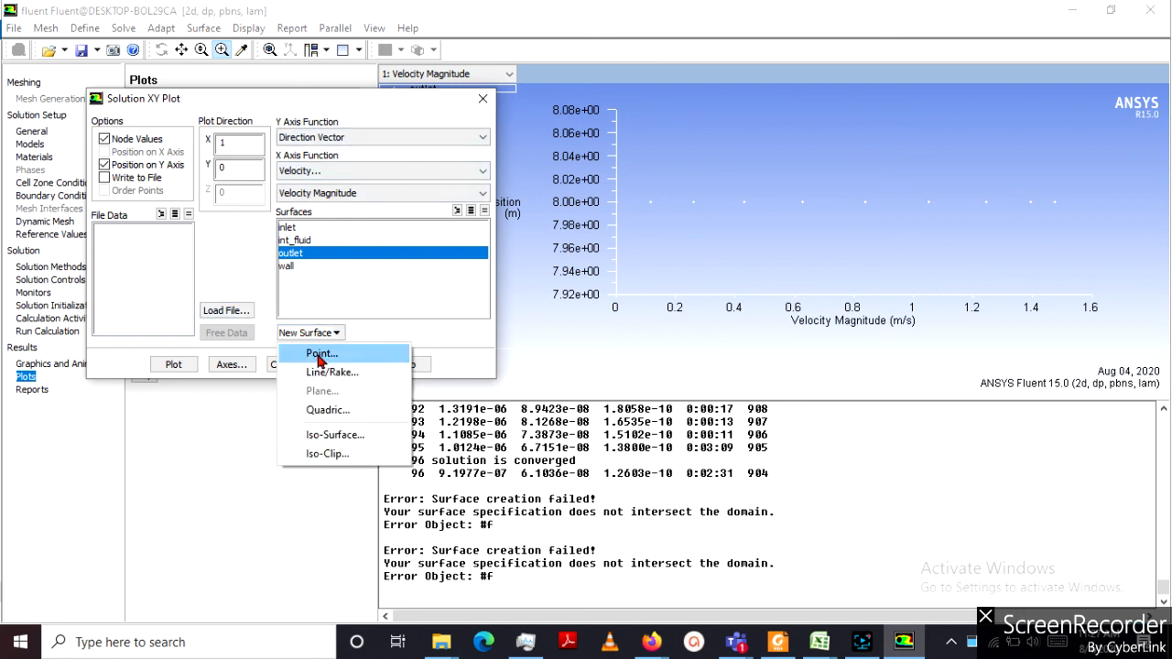
pyautogui.click(342, 372)
pyautogui.moveTo(513, 129); pyautogui.dragTo(502, 79)
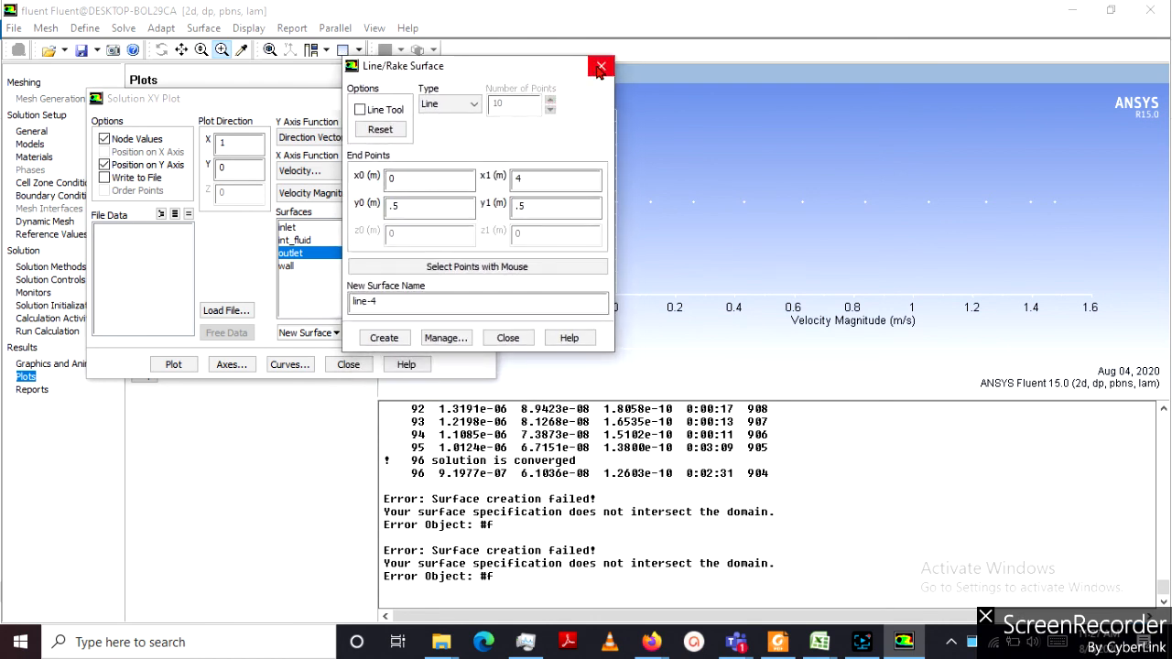
pyautogui.click(518, 184)
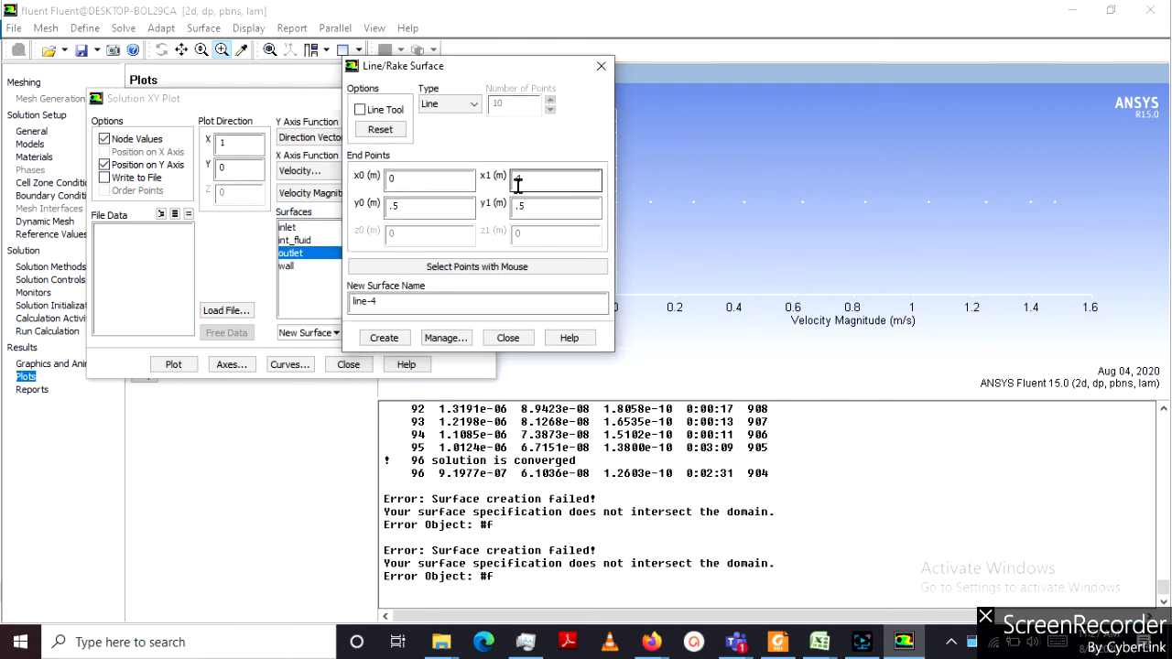
pyautogui.click(424, 179)
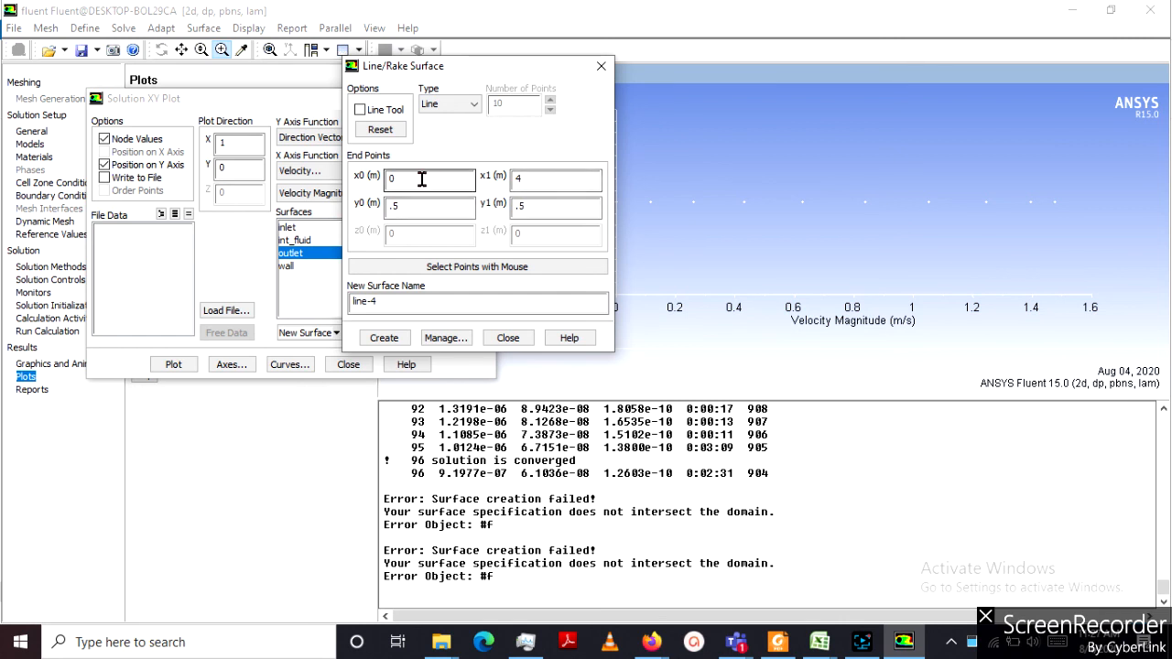
pyautogui.doubleClick(422, 179)
pyautogui.write('1')
pyautogui.click(522, 177)
pyautogui.doubleClick(518, 178)
pyautogui.write('1')
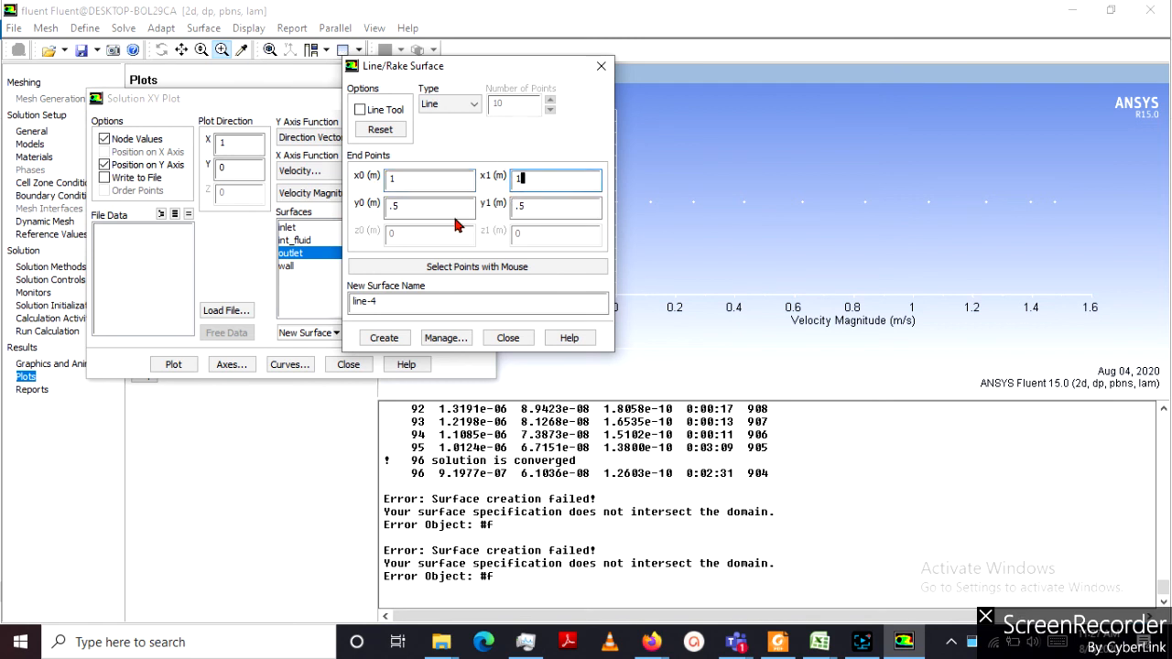
# Set the line's y0 to 0 and y1 to 1 m, and create the surface under the name x1
pyautogui.doubleClick(422, 204)
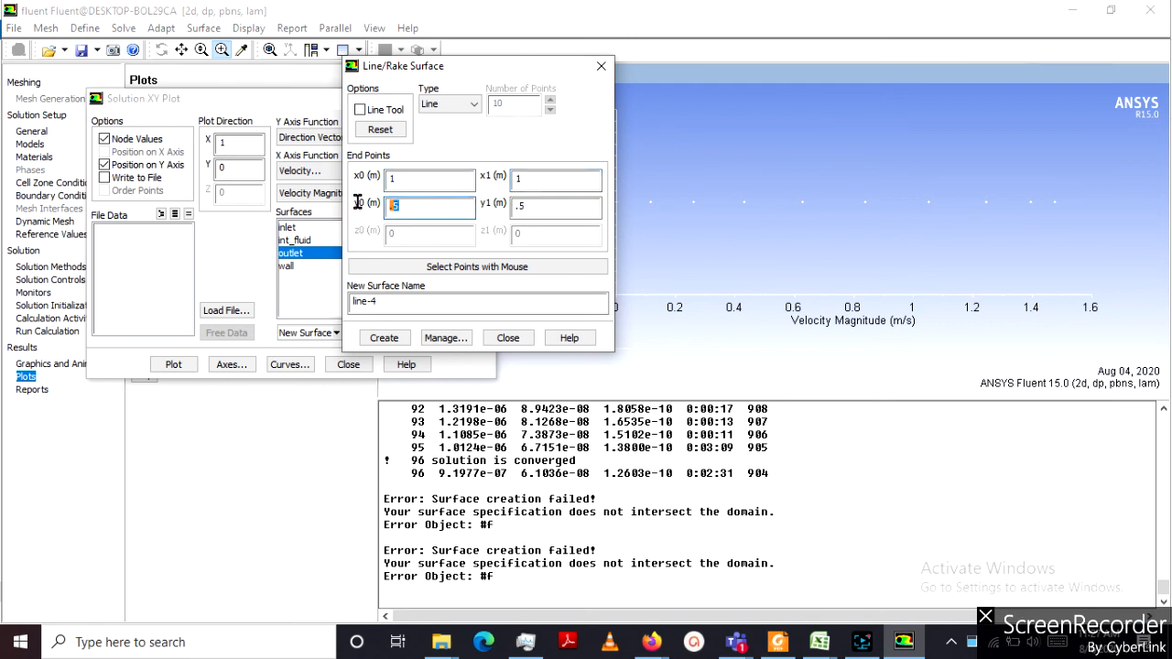
pyautogui.write('0')
pyautogui.doubleClick(519, 205)
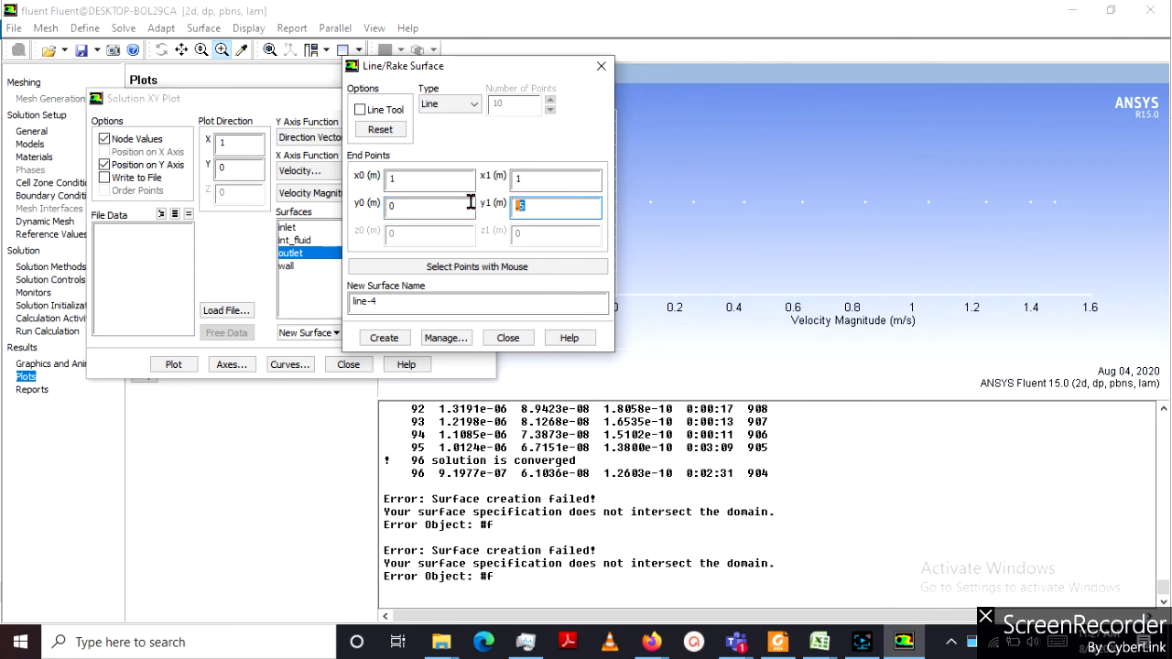
pyautogui.write('1')
pyautogui.moveTo(377, 301); pyautogui.dragTo(340, 301)
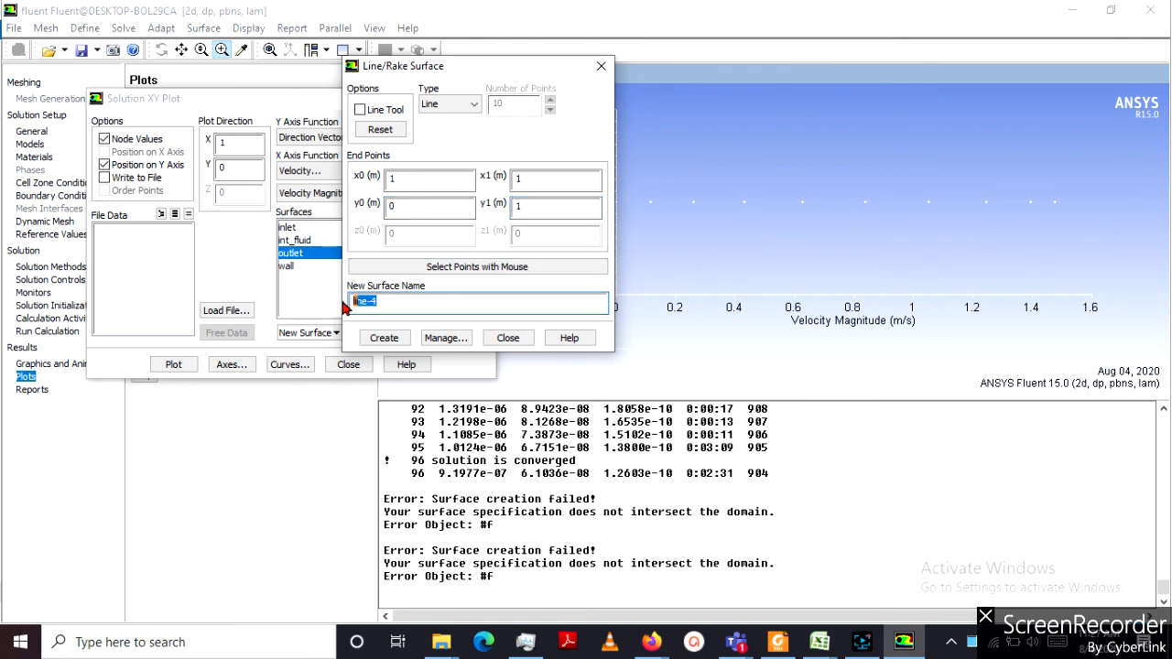
pyautogui.write('x1')
pyautogui.click(384, 338)
pyautogui.click(508, 338)
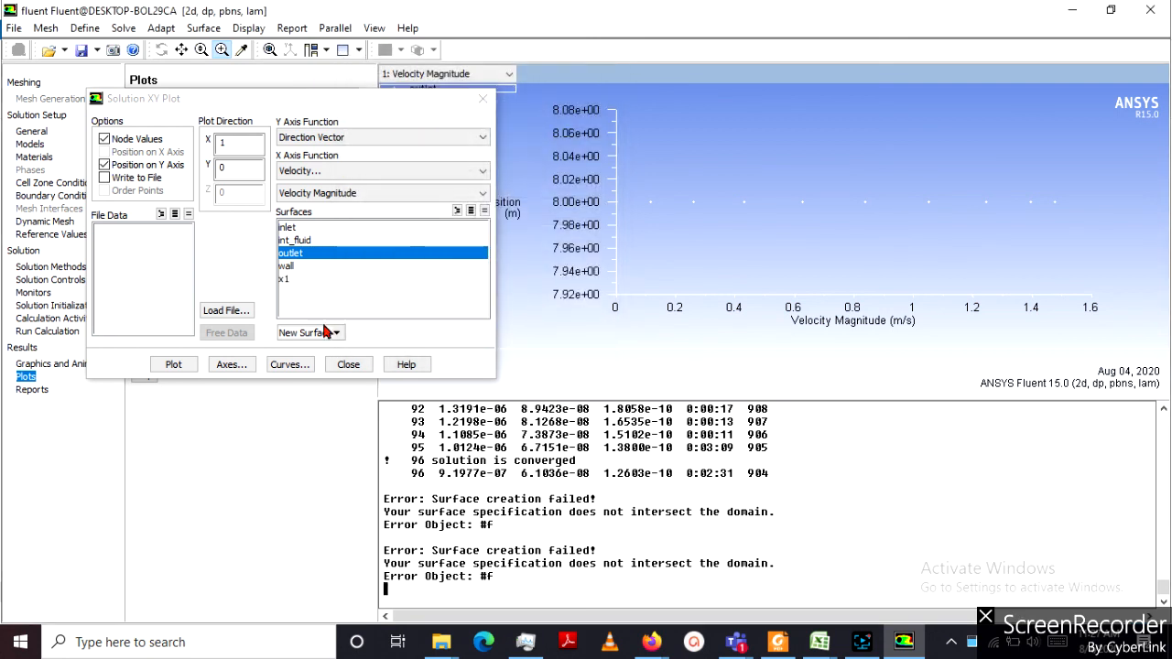
# Plot velocity magnitude for the outlet and the x1 line together, and again for the x1 line alone
pyautogui.click(293, 278)
pyautogui.click(175, 366)
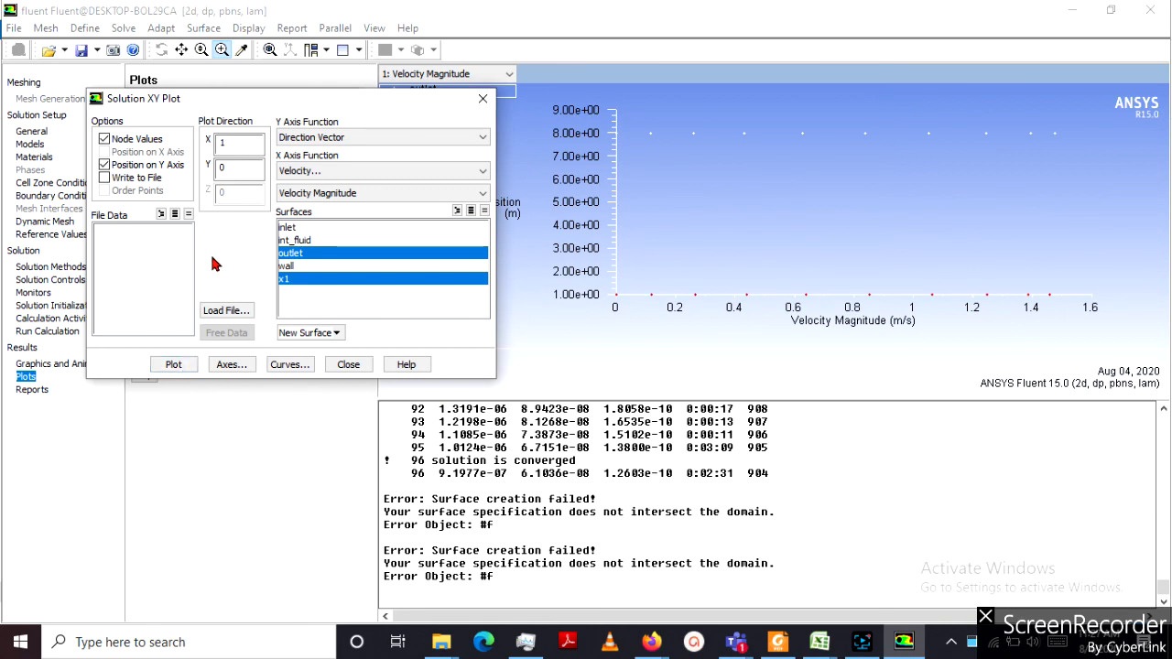
pyautogui.click(319, 253)
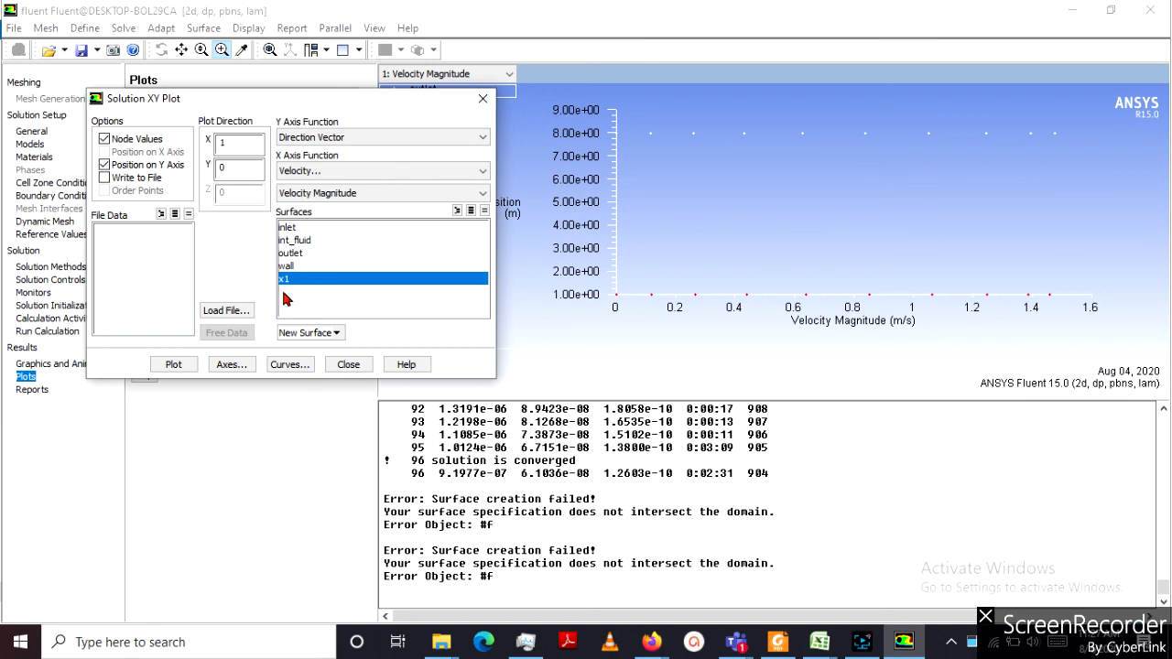
pyautogui.click(176, 366)
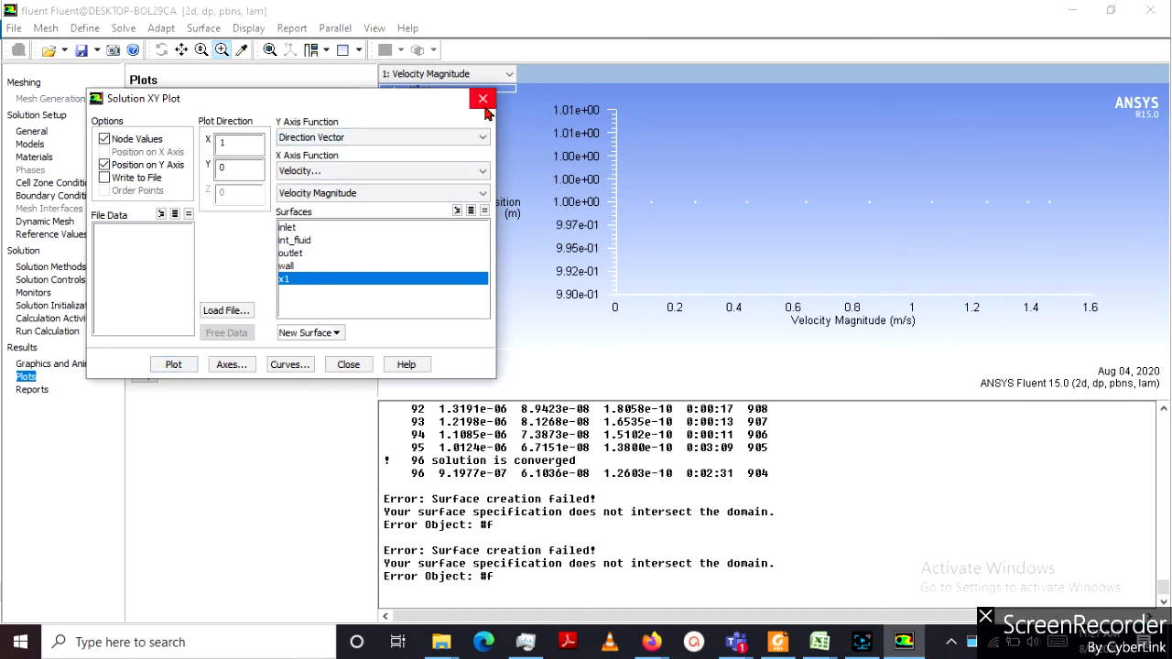
pyautogui.click(344, 365)
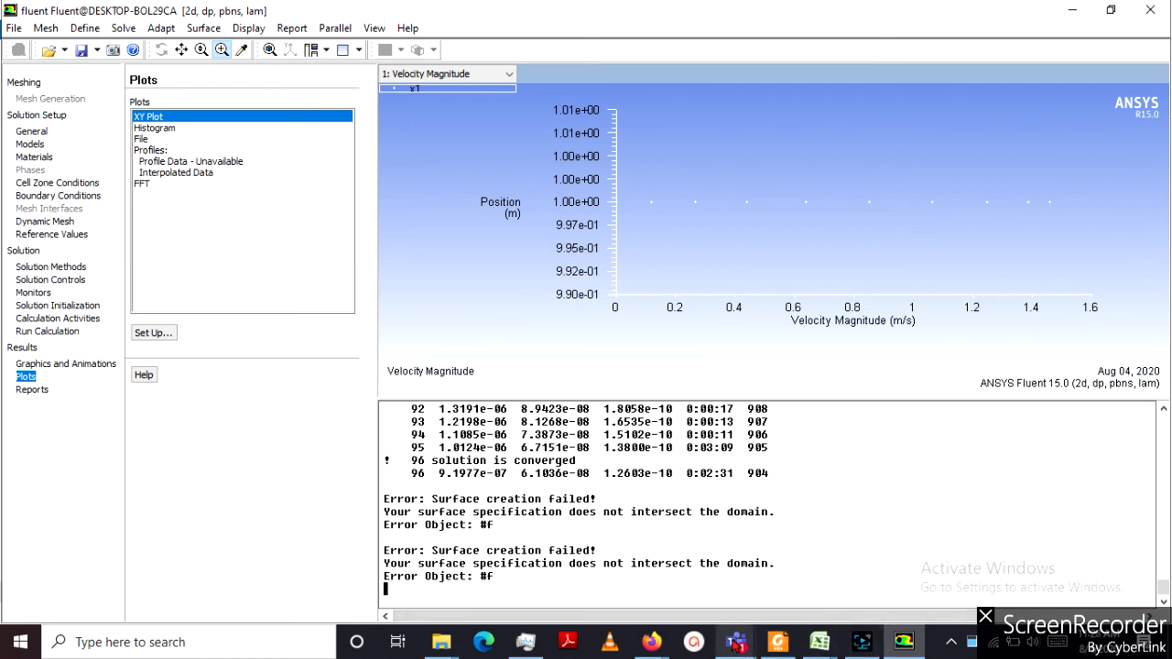
pyautogui.moveTo(862, 649)
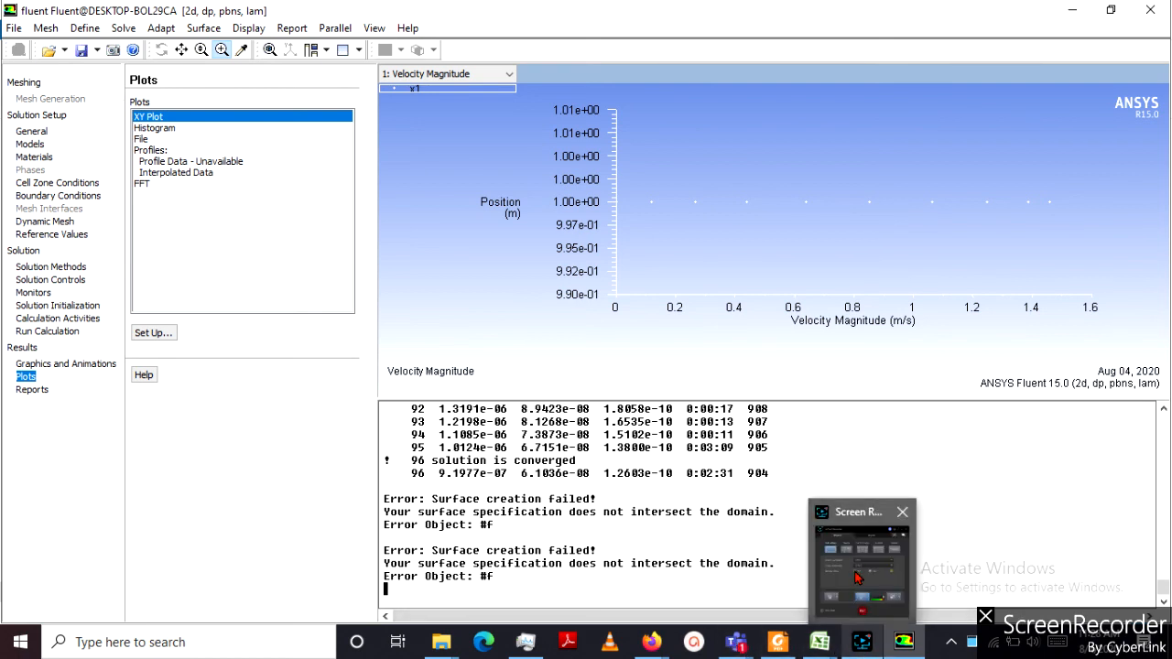